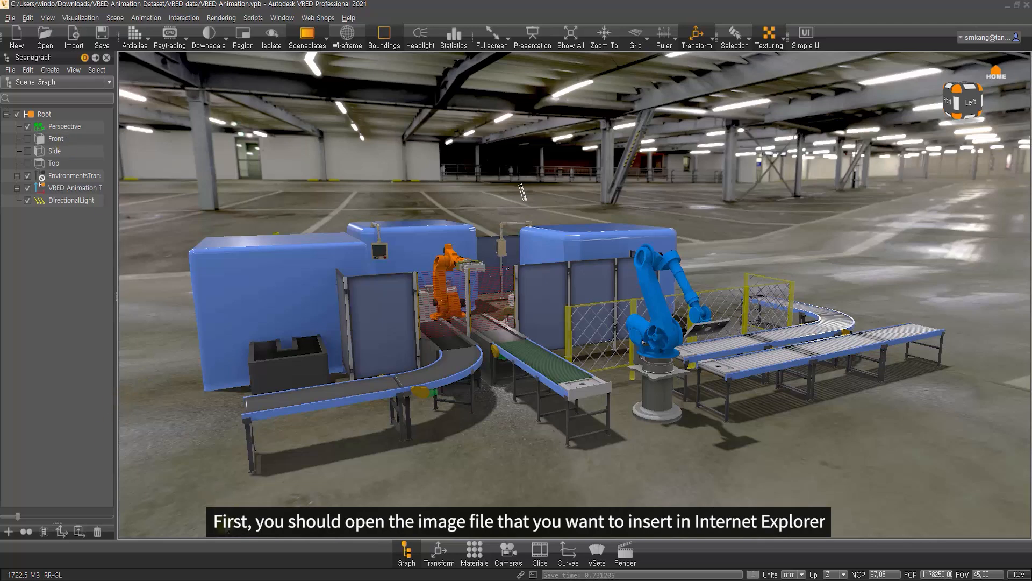
Bring in Safety First.png from the Image folder in File Explorer as a texture on the front face of the leftmost blue machine housing
click(409, 532)
drag(575, 23, 586, 63)
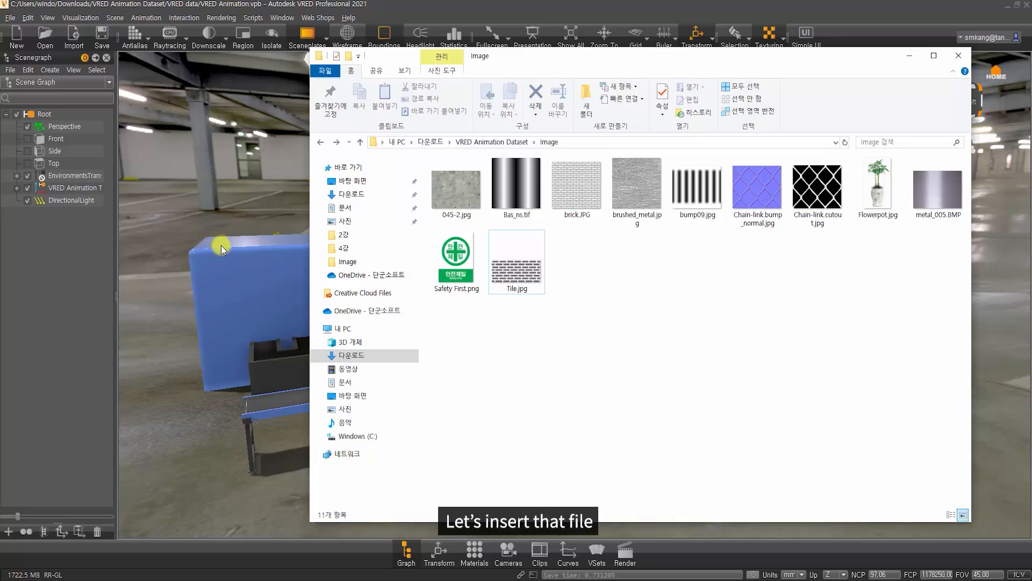
click(452, 259)
drag(459, 268, 227, 275)
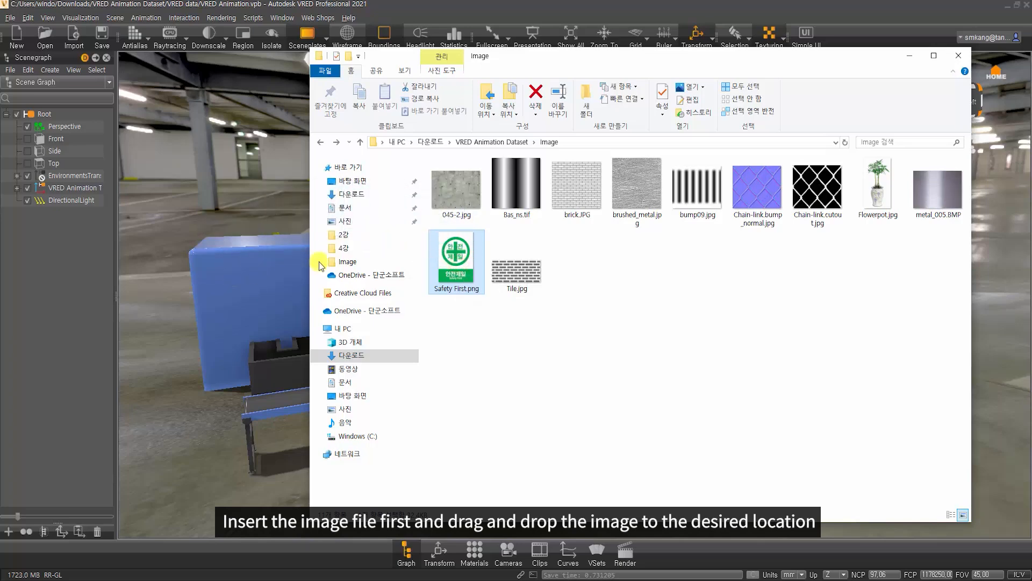
click(910, 63)
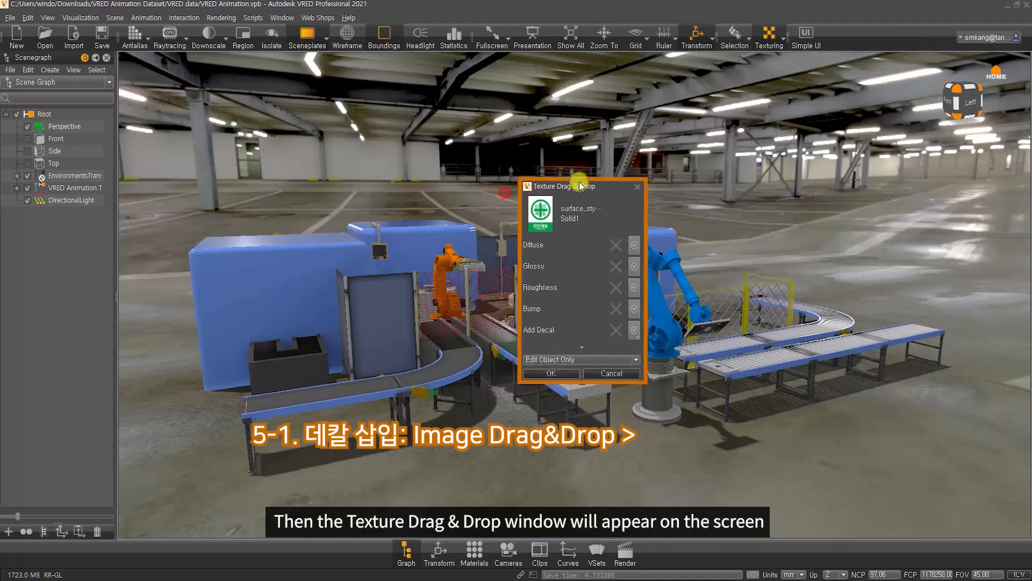
Apply the Safety First image as a decal using Add Decal with the Add to Material option
drag(579, 184, 587, 182)
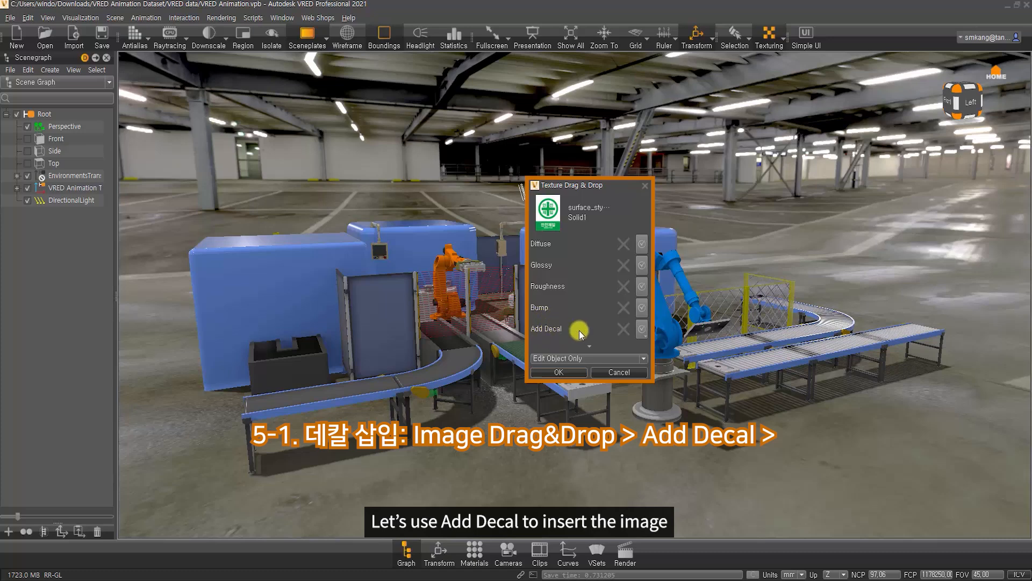
click(641, 329)
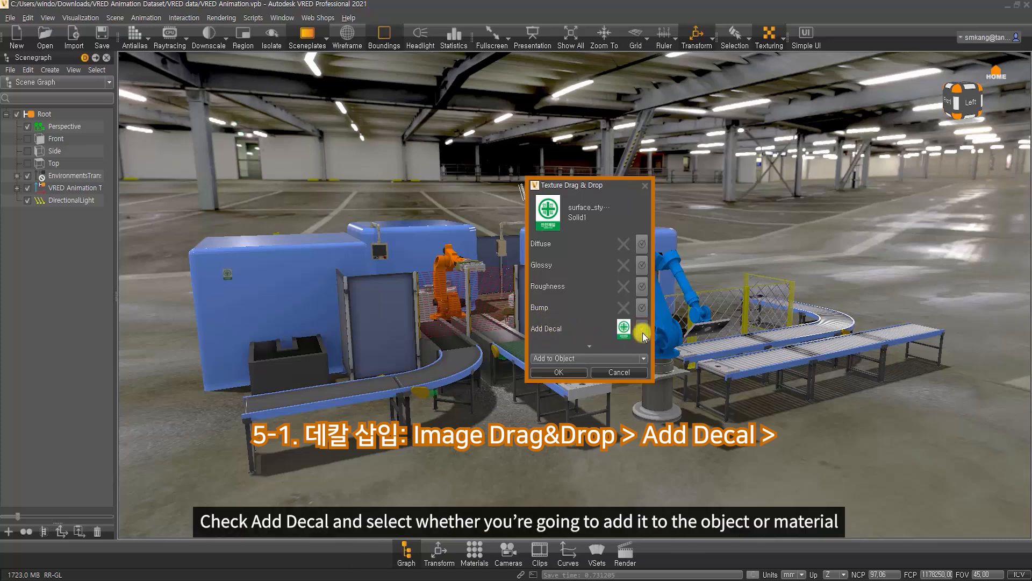
click(632, 358)
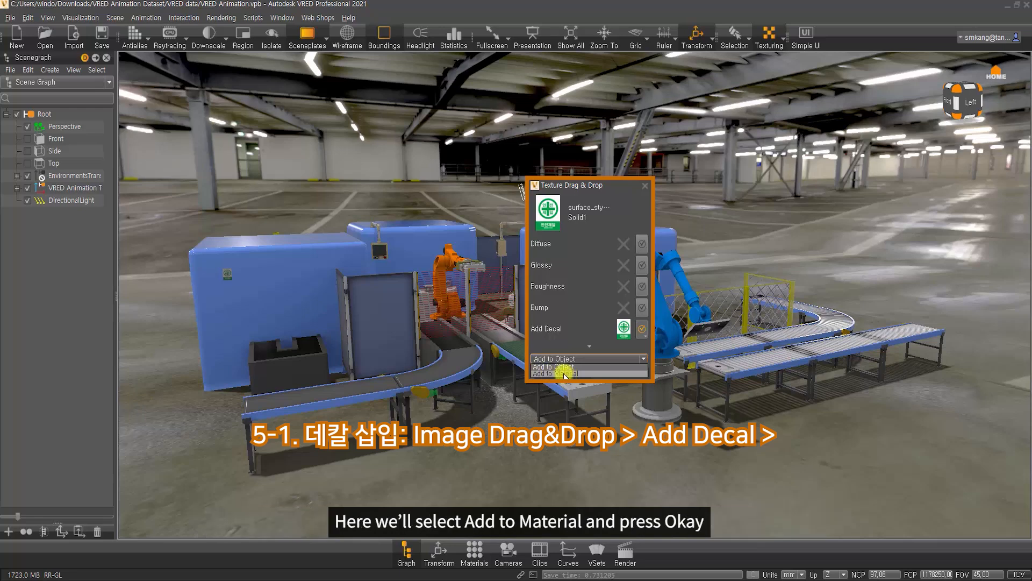
click(559, 374)
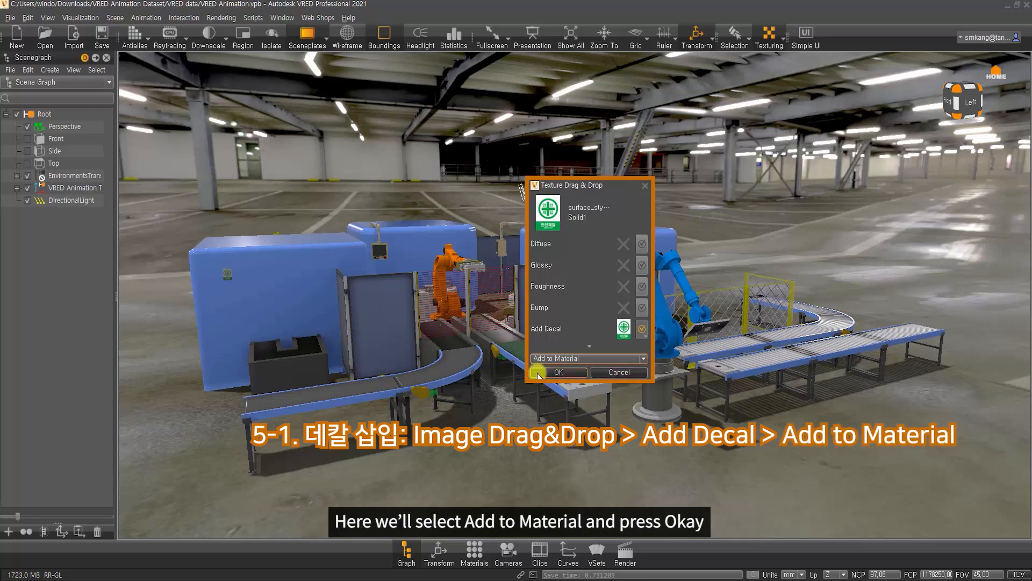
click(562, 372)
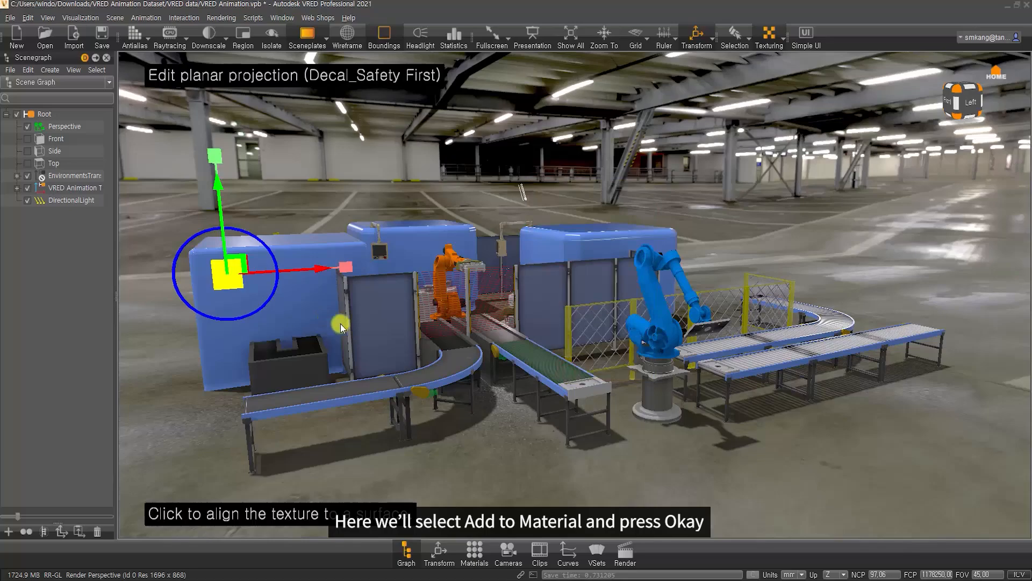
Enlarge the decal to about 538 by 758 mm, position it near the housing's upper corner, and finish the projection editing
scroll(589, 295, down, 5)
scroll(636, 361, up, 10)
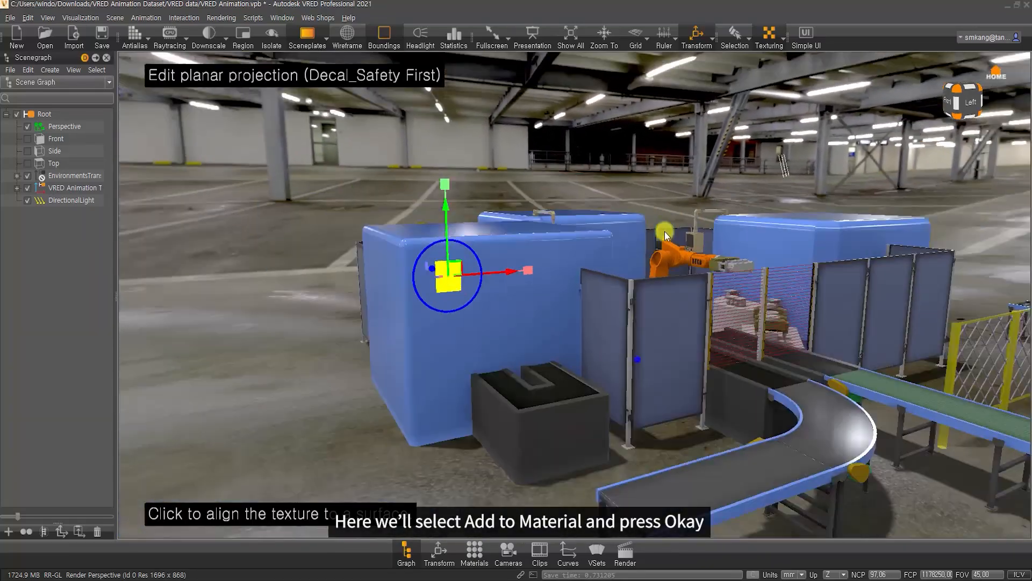
scroll(485, 318, down, 10)
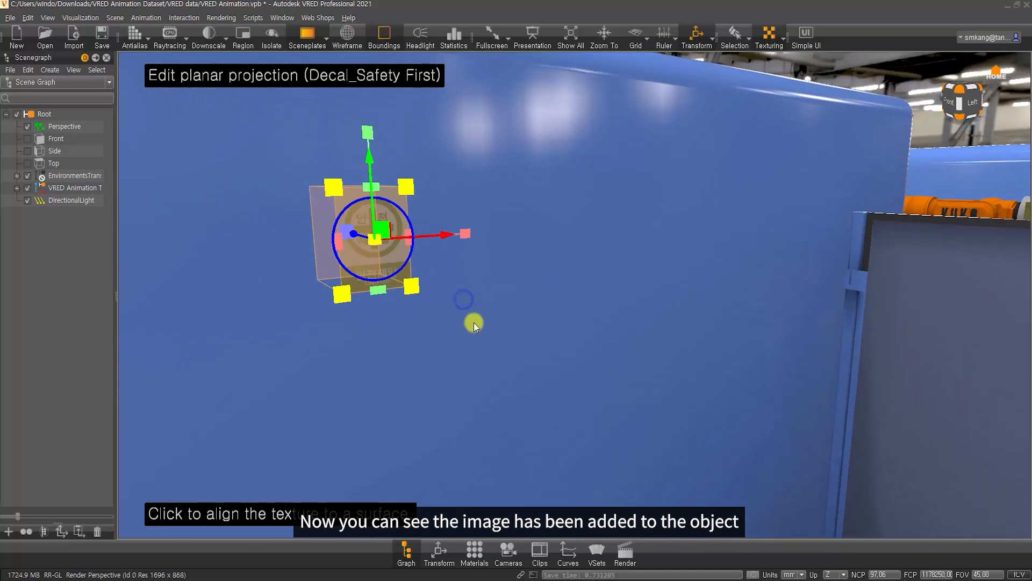
alt+right_drag(474, 322, 542, 384)
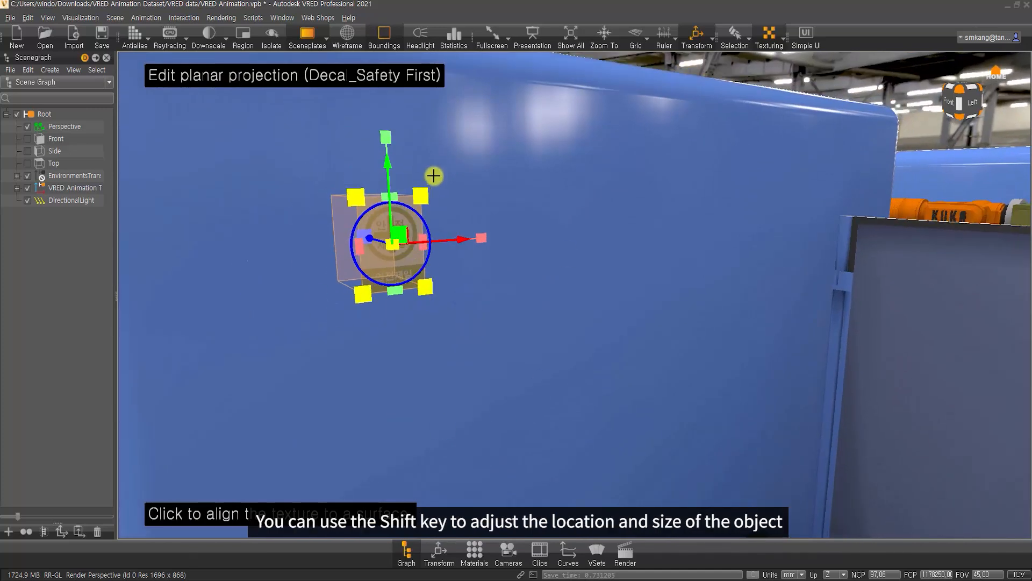
shift+drag(422, 192, 487, 145)
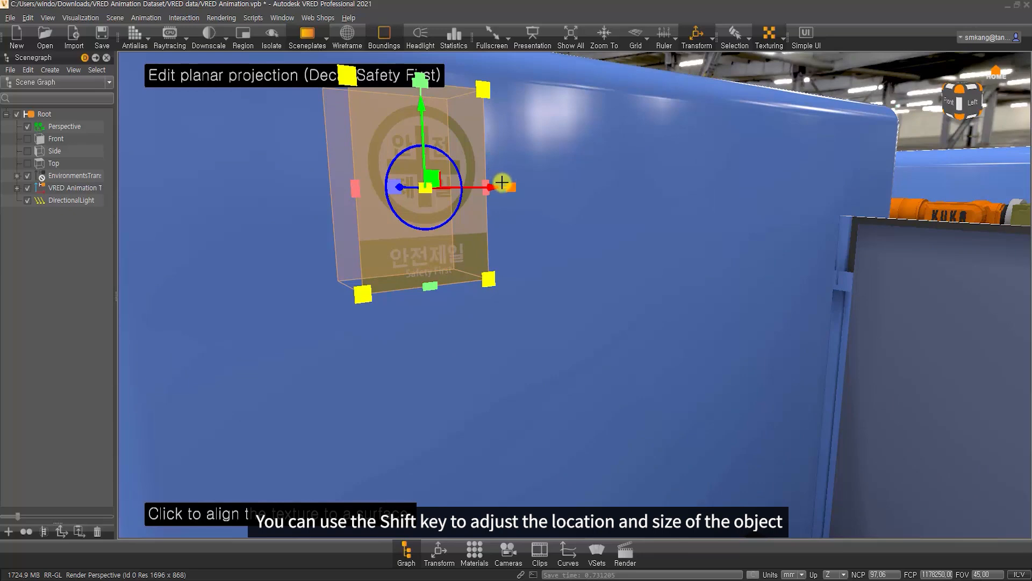
shift+drag(493, 187, 419, 191)
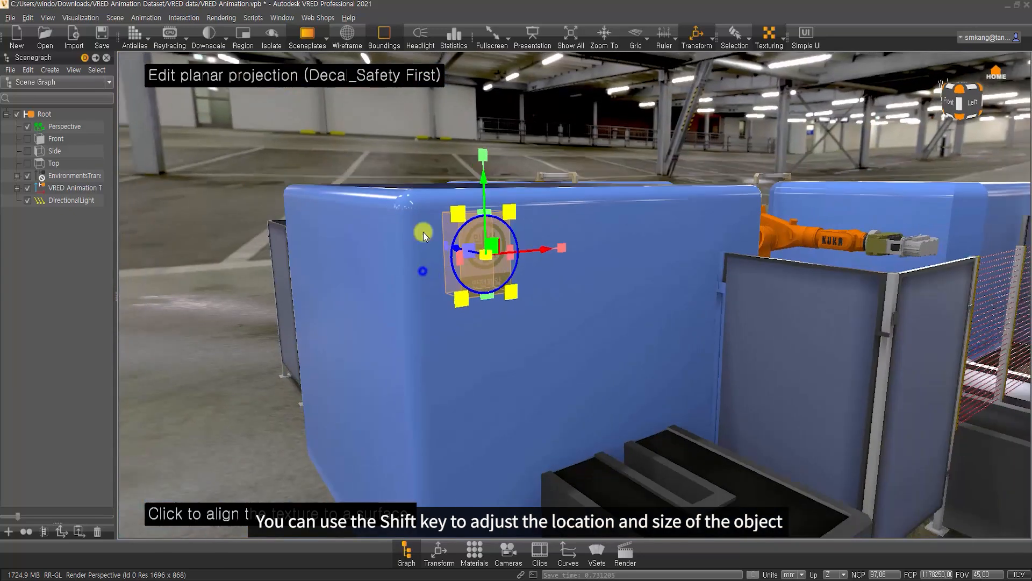
shift+drag(493, 166, 511, 233)
shift+drag(589, 270, 556, 277)
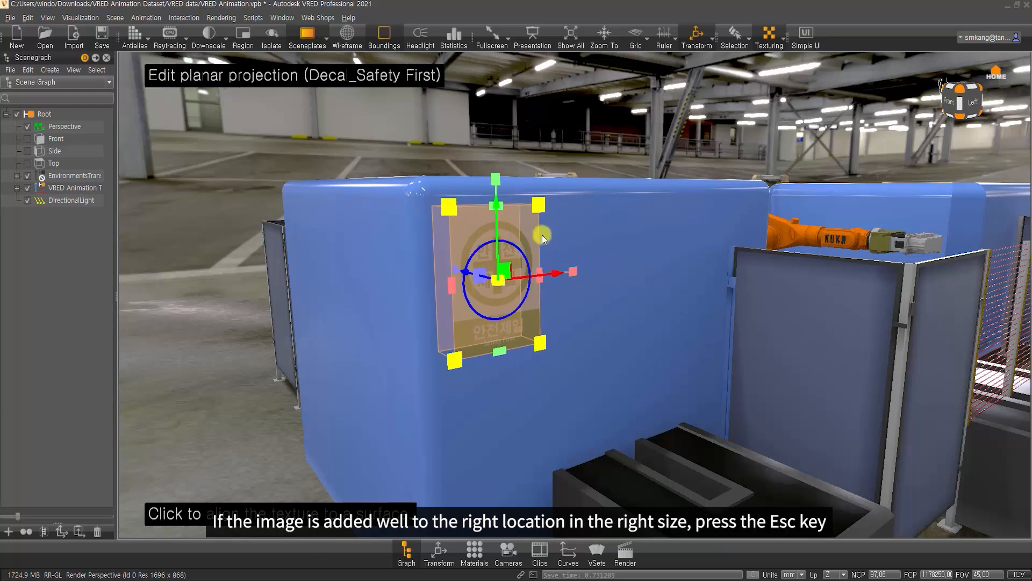
key(Escape)
drag(613, 331, 556, 409)
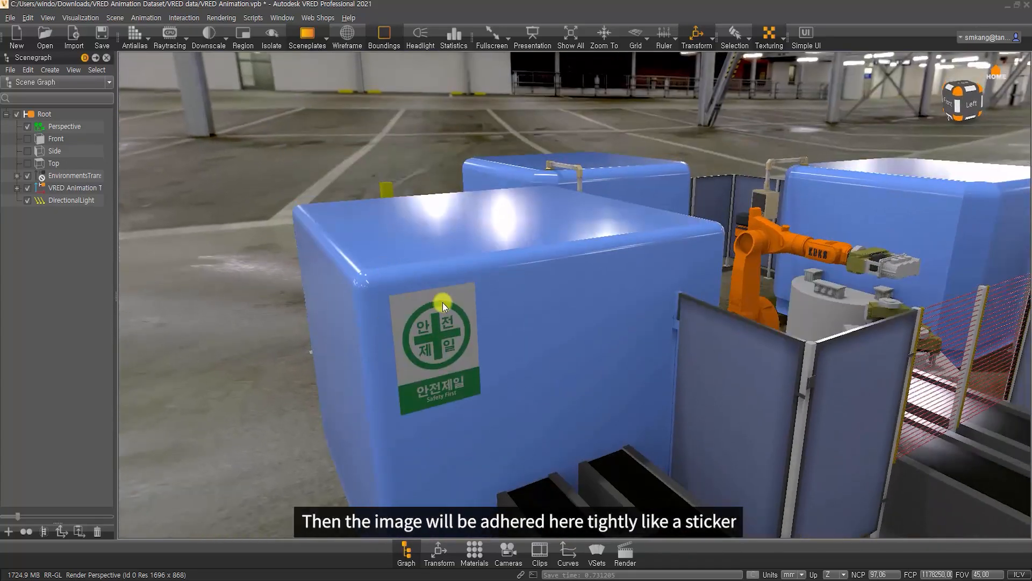
Reselect the Safety First decal on the housing and show its Decal_Safety First material in the Material Editor
click(414, 299)
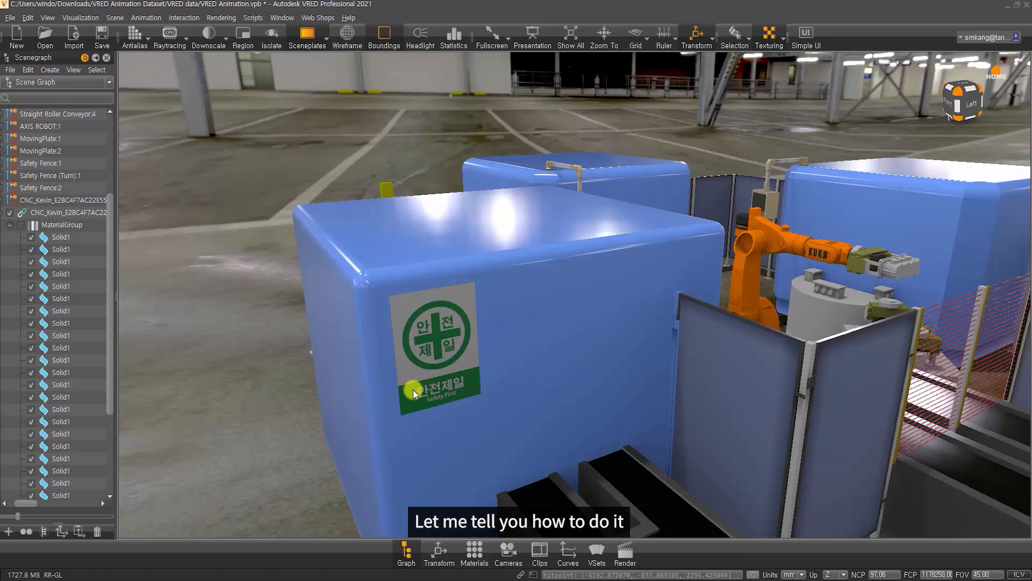
shift+click(456, 300)
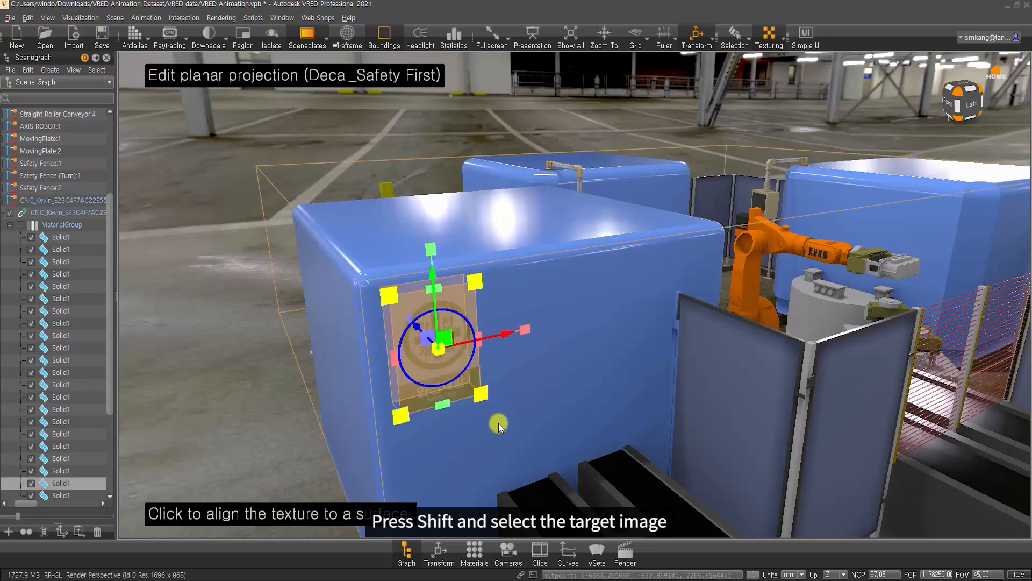
click(476, 553)
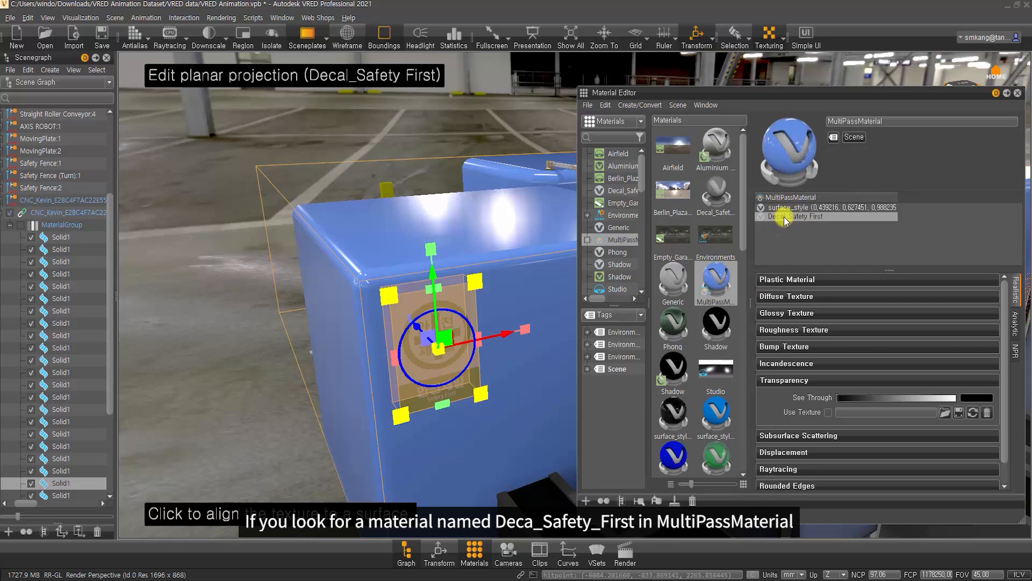
click(727, 199)
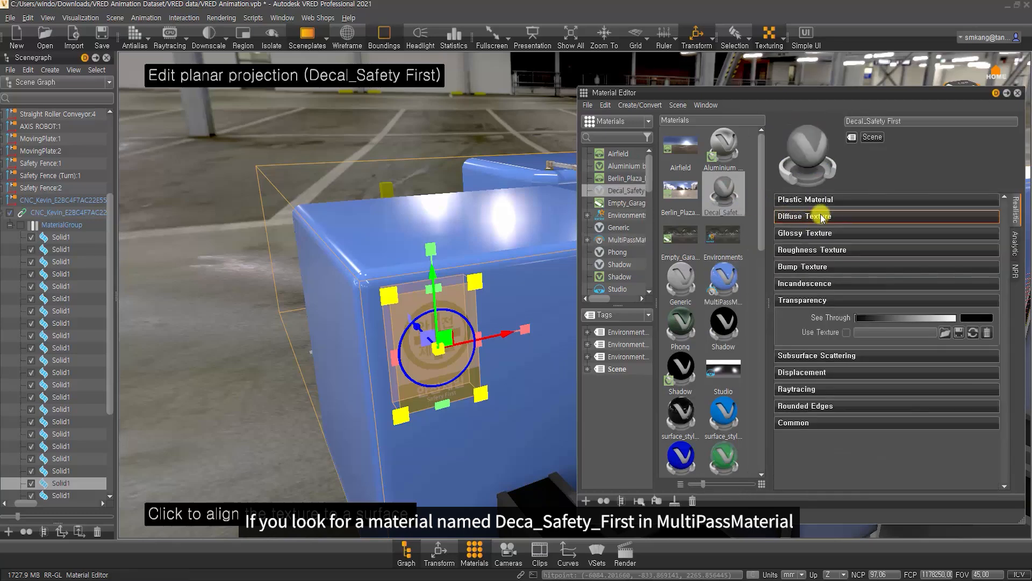
Examine the image file path assigned in the decal material's Diffuse Texture settings
click(821, 216)
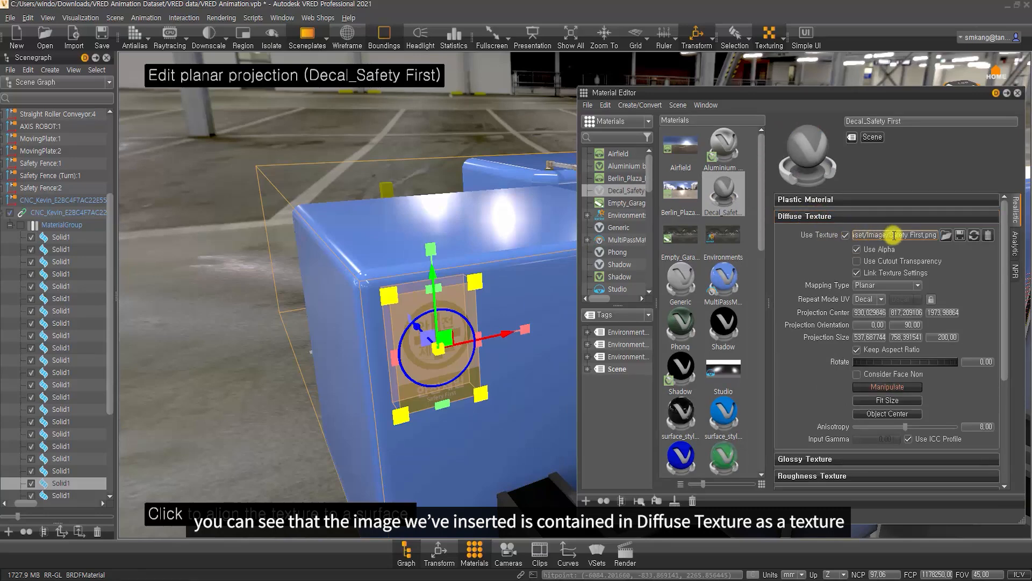
drag(926, 235, 730, 242)
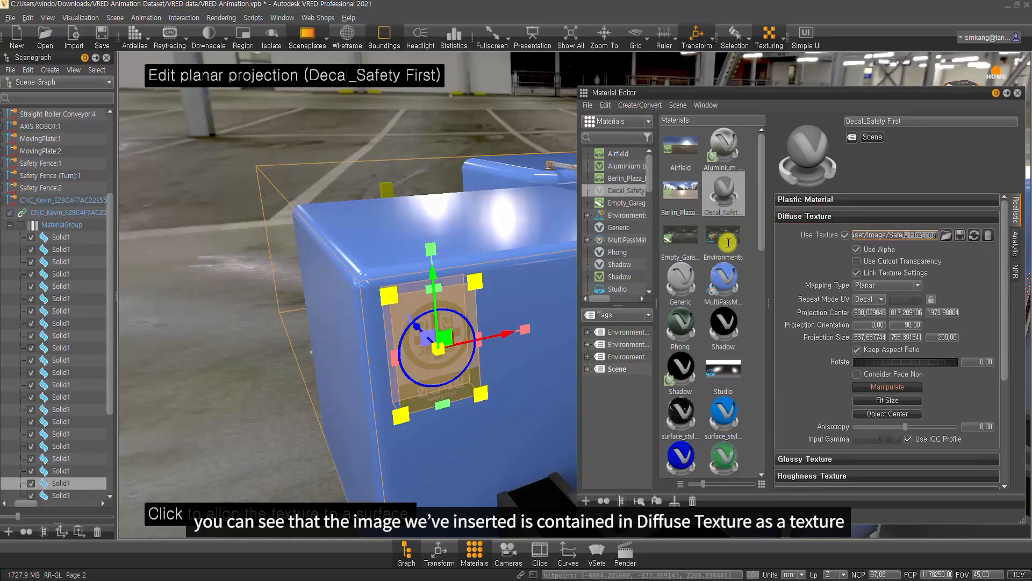
click(888, 236)
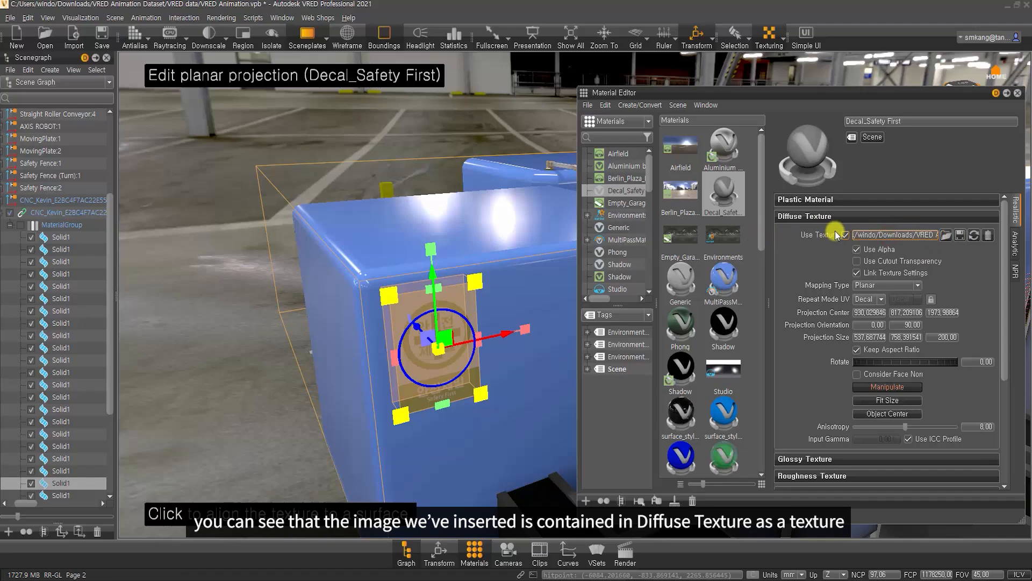
click(809, 218)
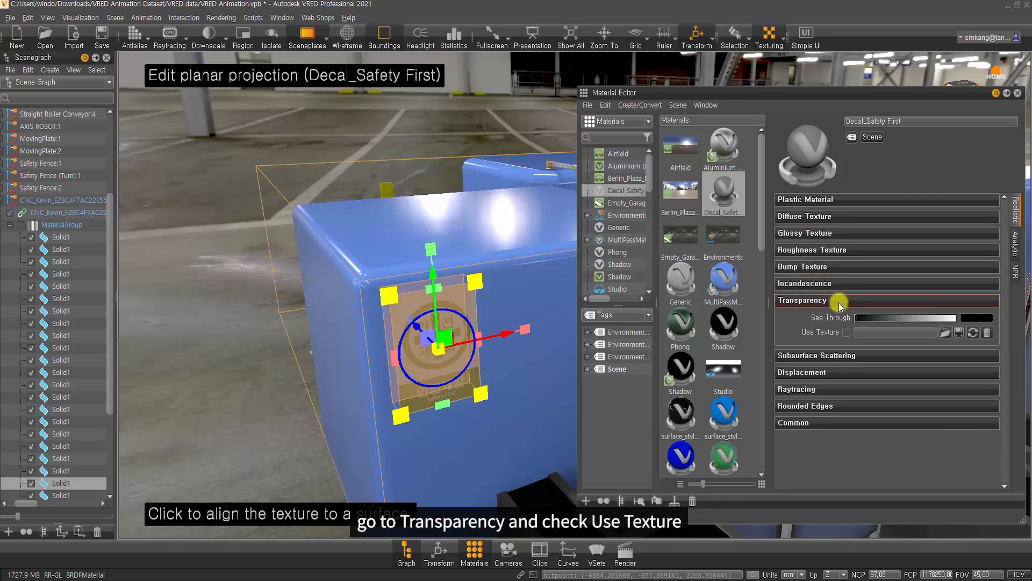
Enable a texture for the decal material's Transparency, load Safety First.png into it, and end the projection editing
click(846, 333)
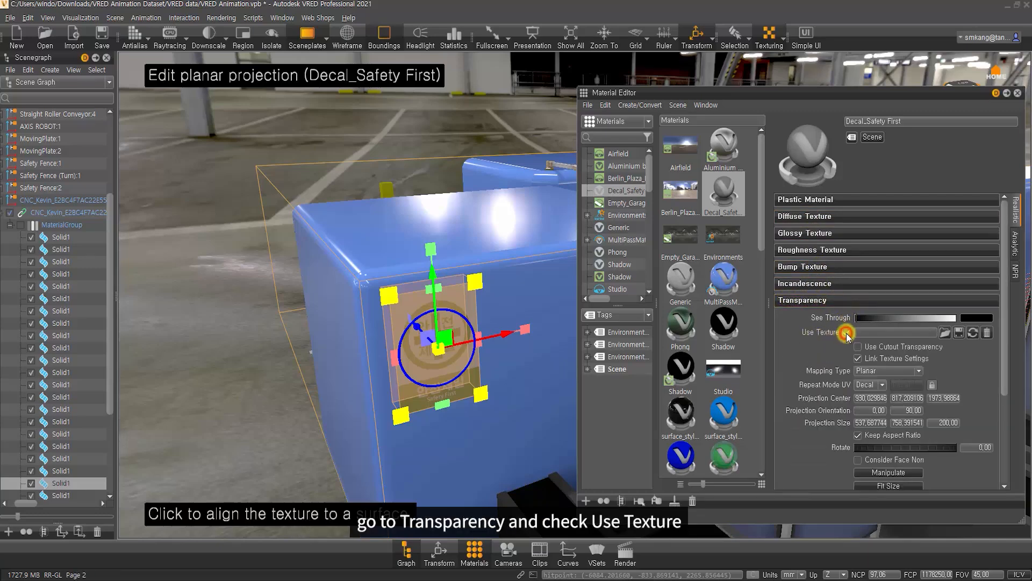
click(946, 333)
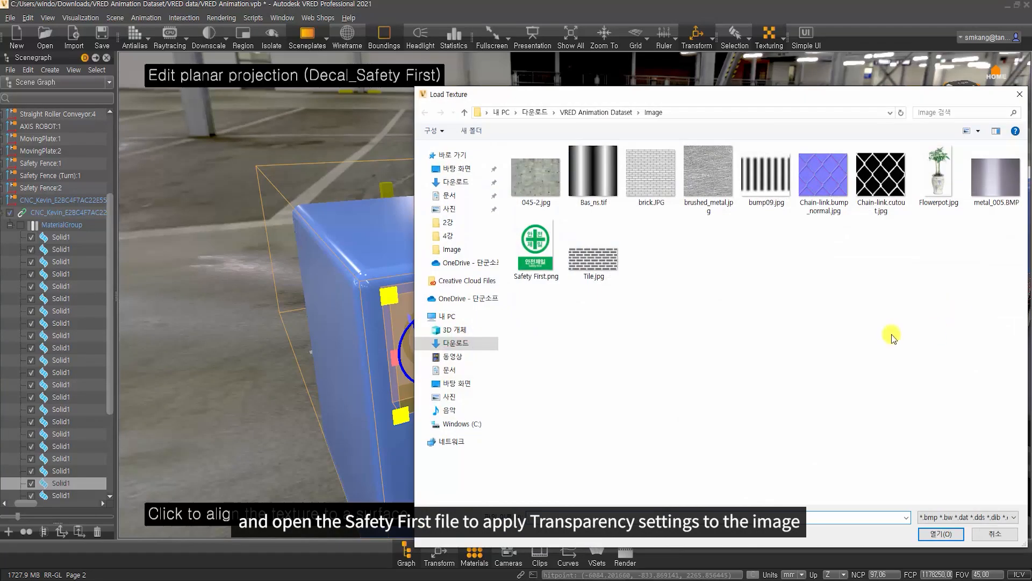
click(540, 236)
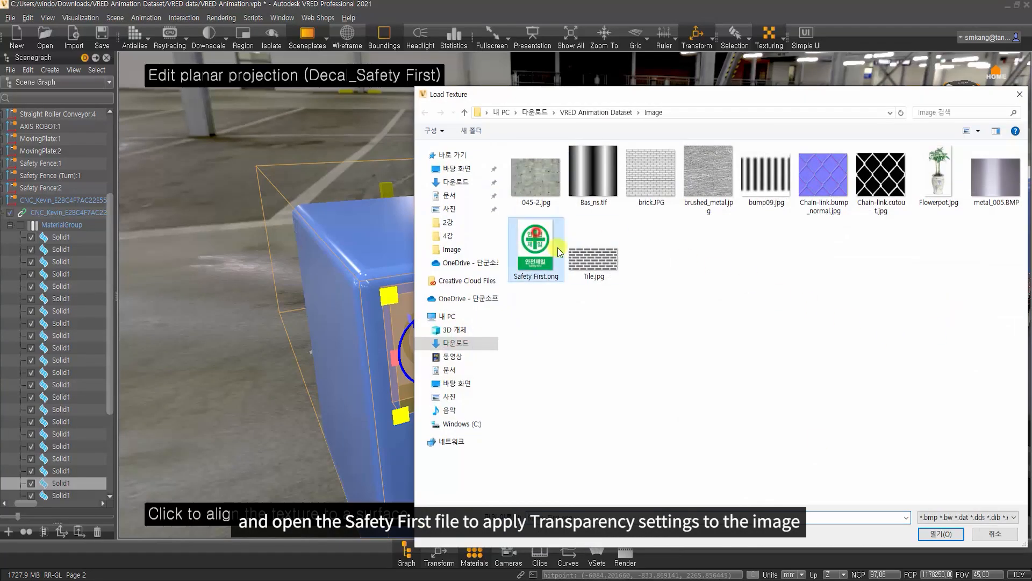
click(941, 534)
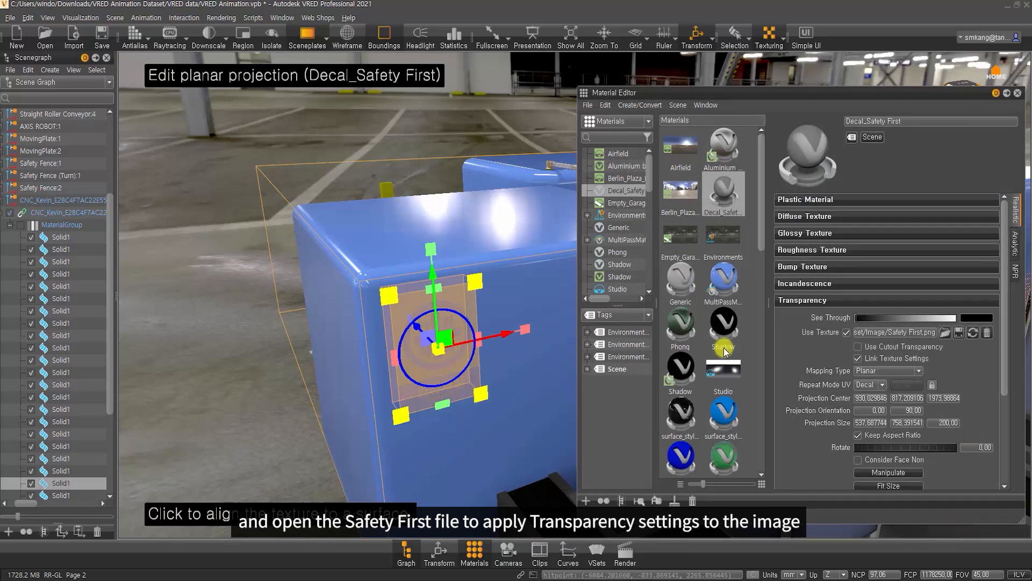
key(Escape)
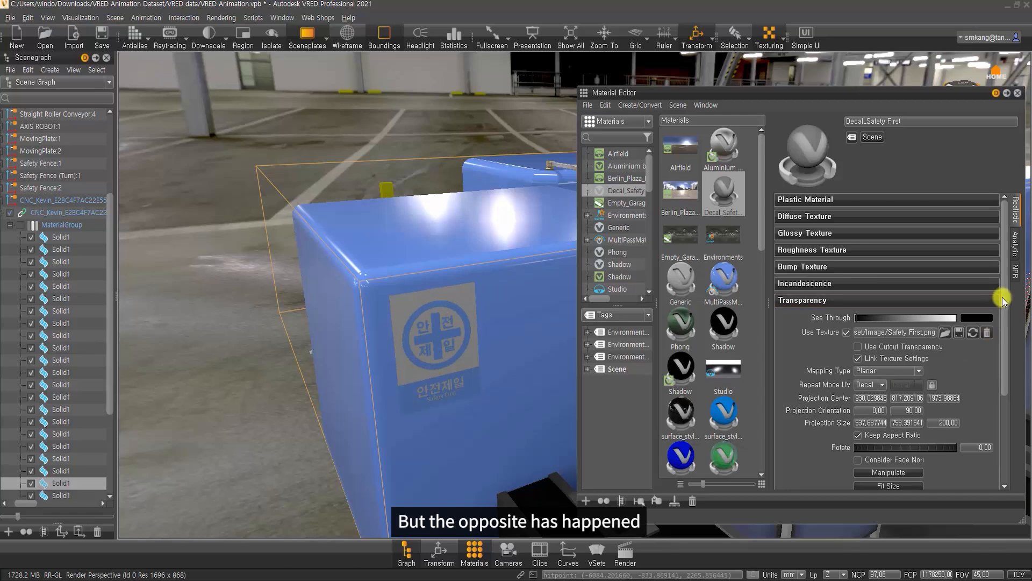
Turn on Invert Texture for the decal material's Transparency, check the decal up close, and close the Material Editor
scroll(1003, 351, down, 3)
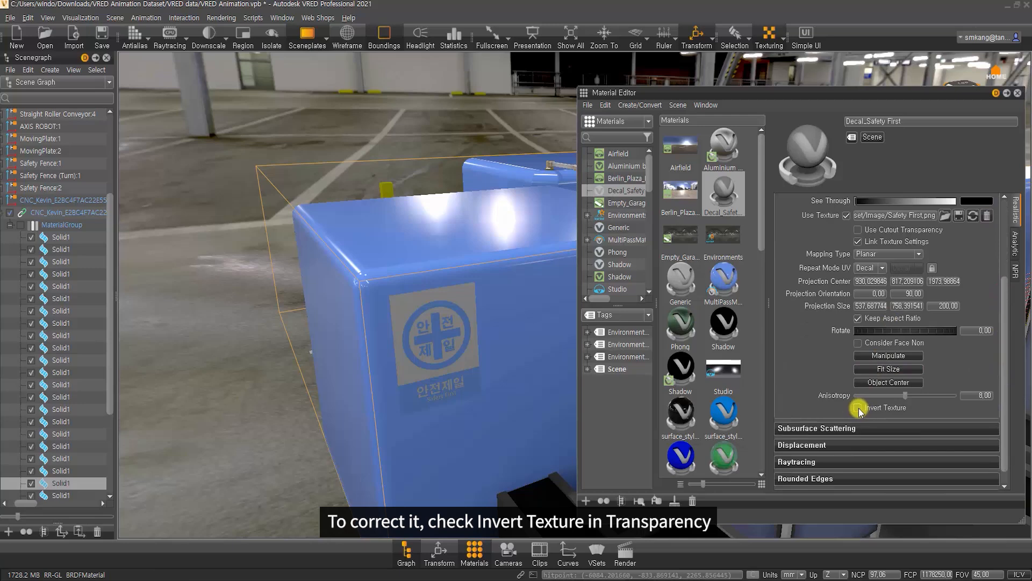
click(859, 407)
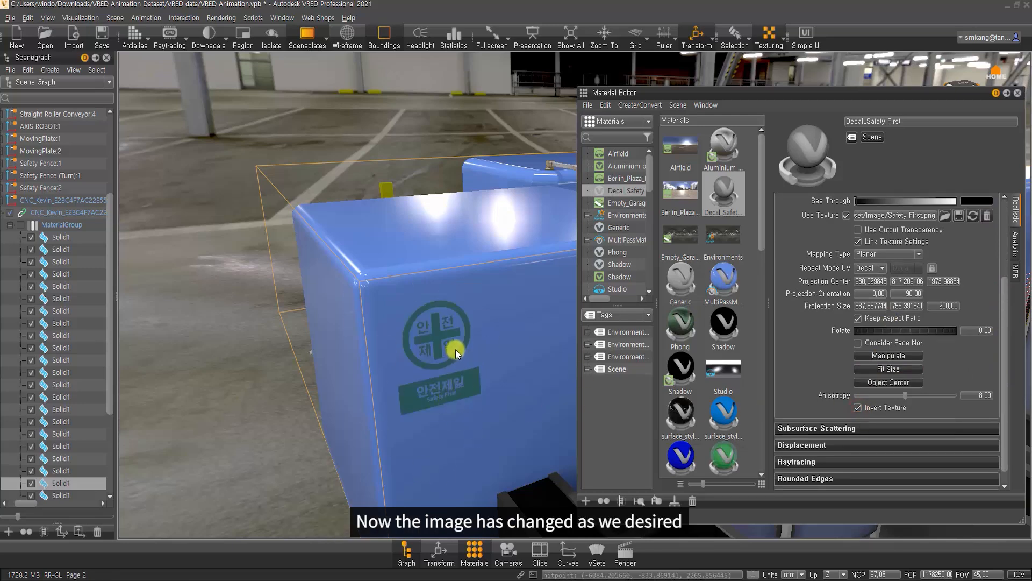
drag(453, 334, 478, 441)
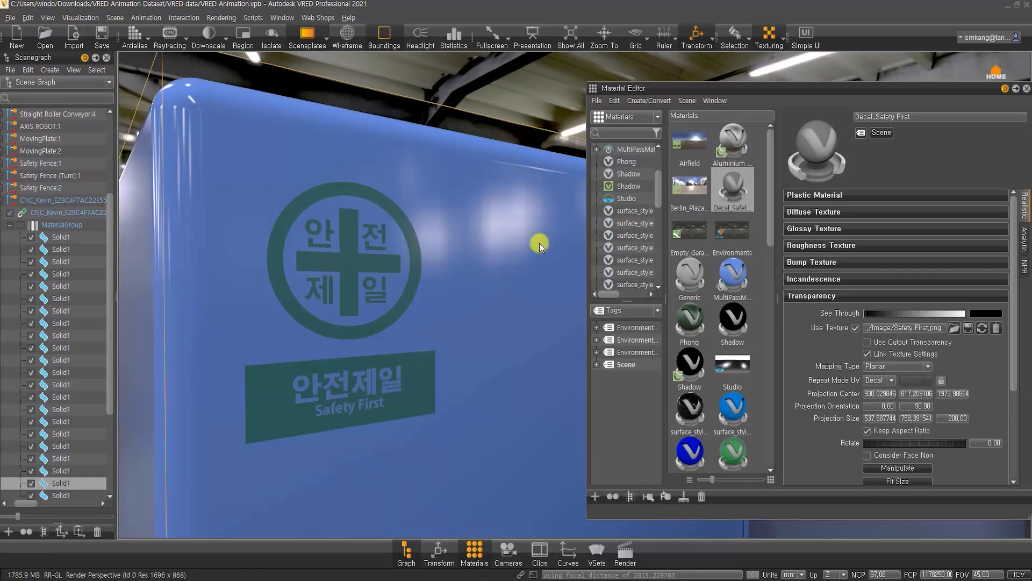
click(1027, 88)
Select the solid blue-grey safety fence panel standing behind the yellow wire-mesh fences
right_drag(721, 407, 826, 302)
middle_drag(826, 302, 344, 370)
mouse_move(589, 336)
mouse_down()
mouse_move(524, 337)
mouse_move(643, 366)
mouse_move(582, 337)
mouse_up()
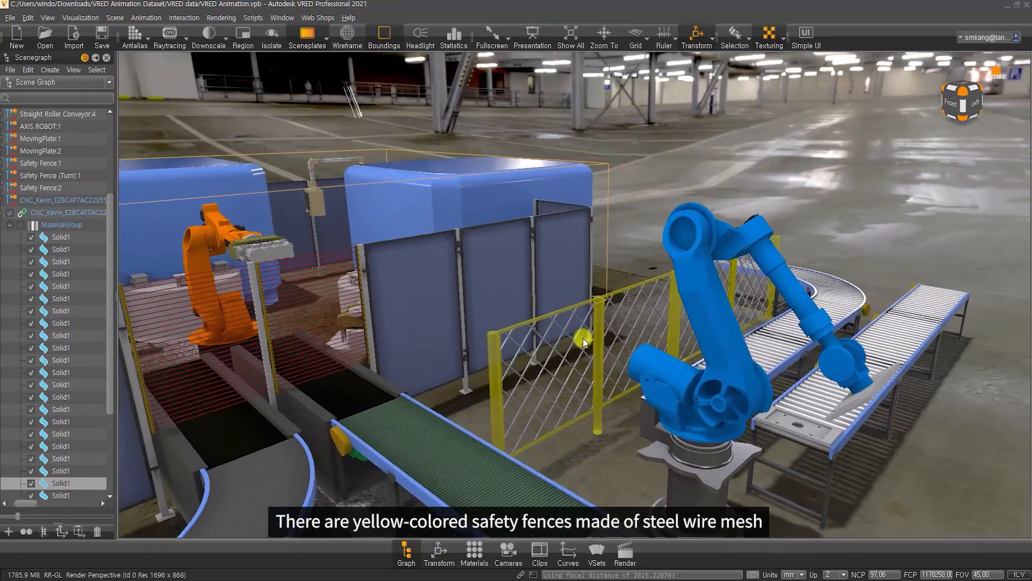
click(599, 313)
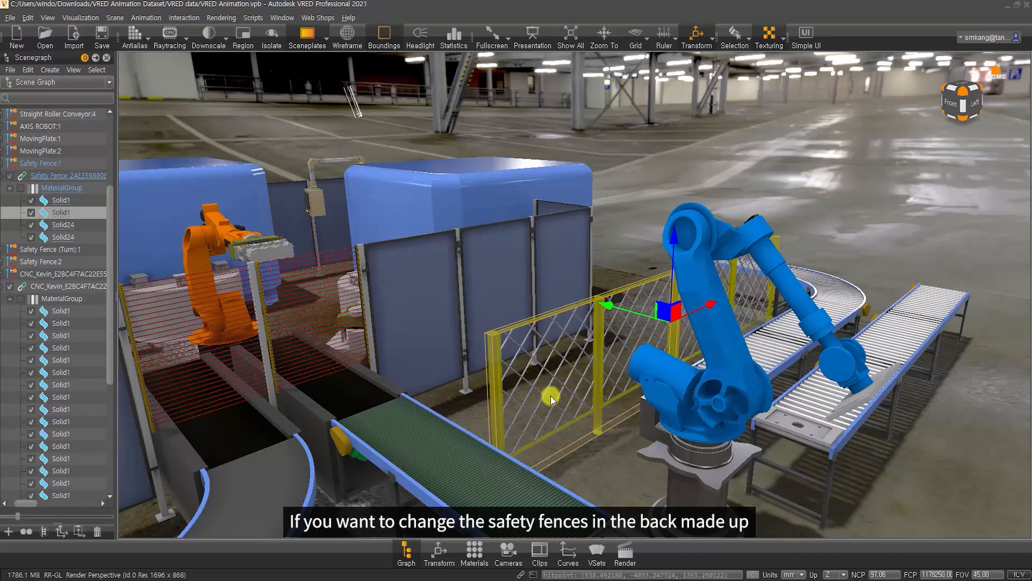
middle_drag(541, 333, 582, 372)
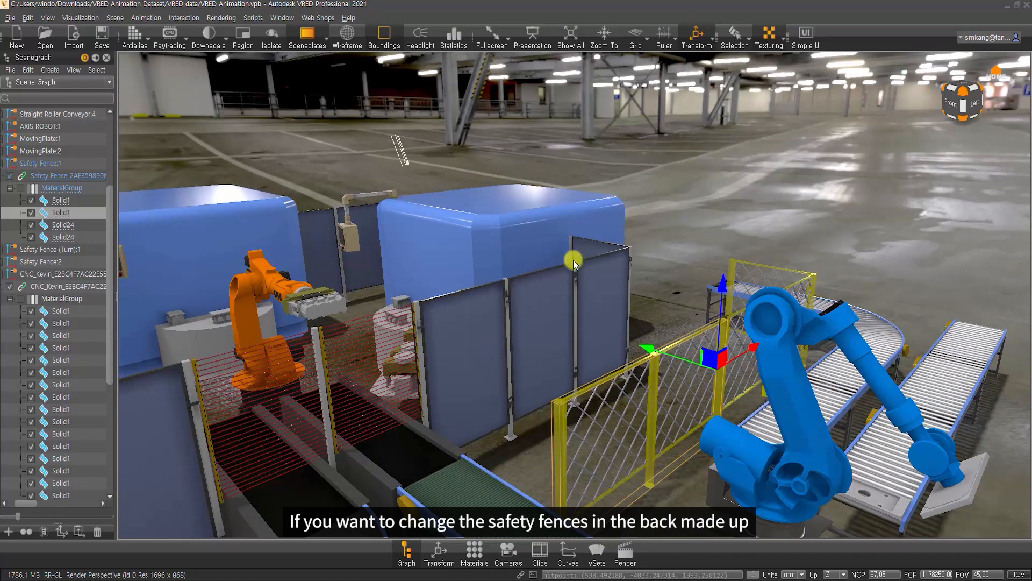
click(542, 307)
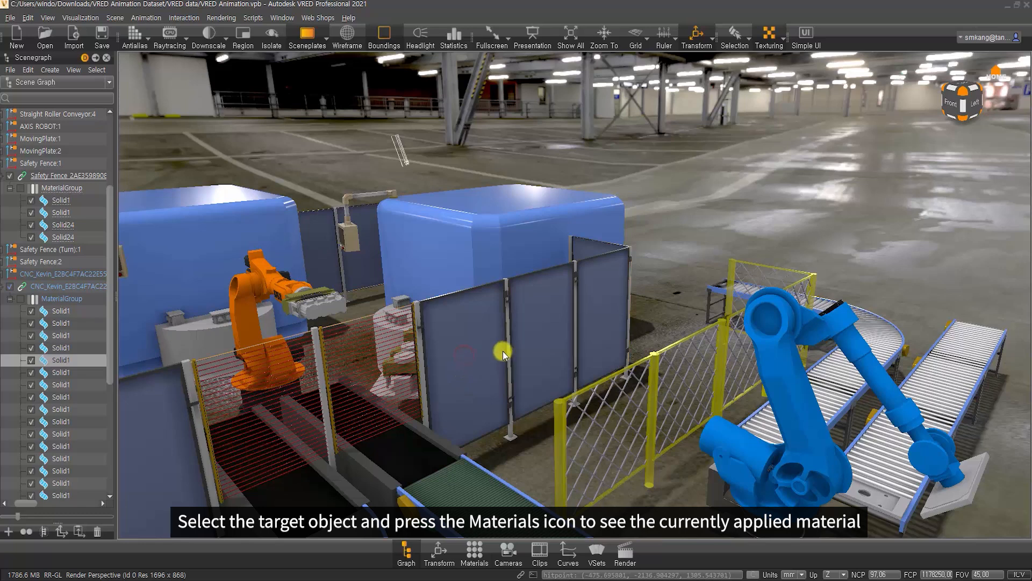
Look up the selected fence panel's material in the Material Editor, select all nodes using it, and isolate them in the view
click(475, 550)
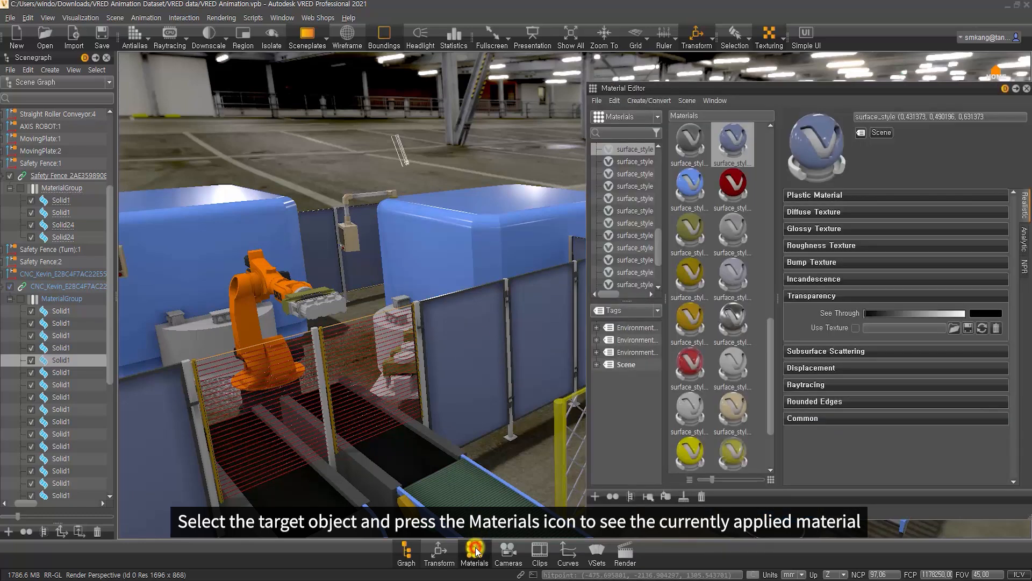
drag(770, 343, 770, 326)
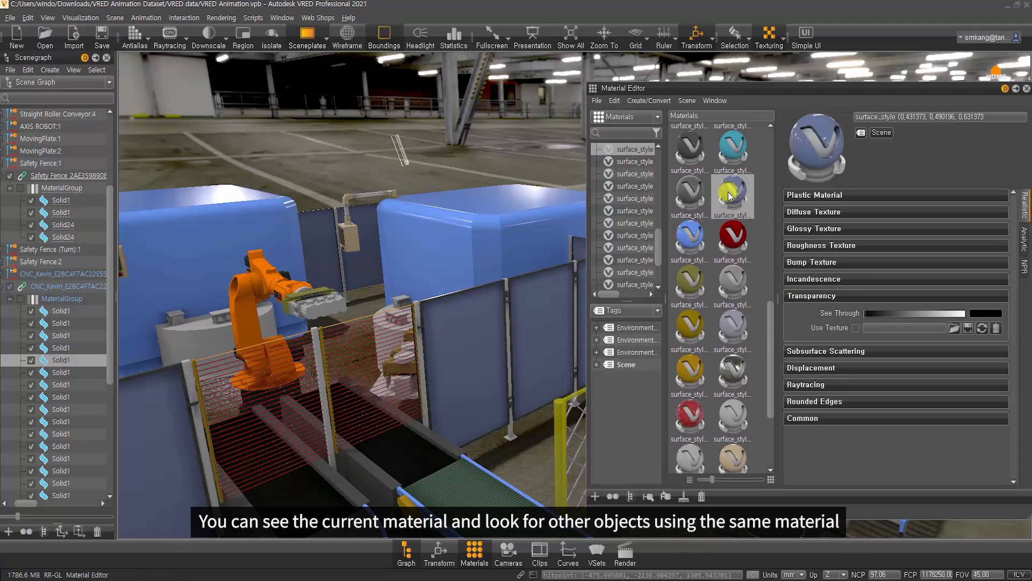
right_click(743, 198)
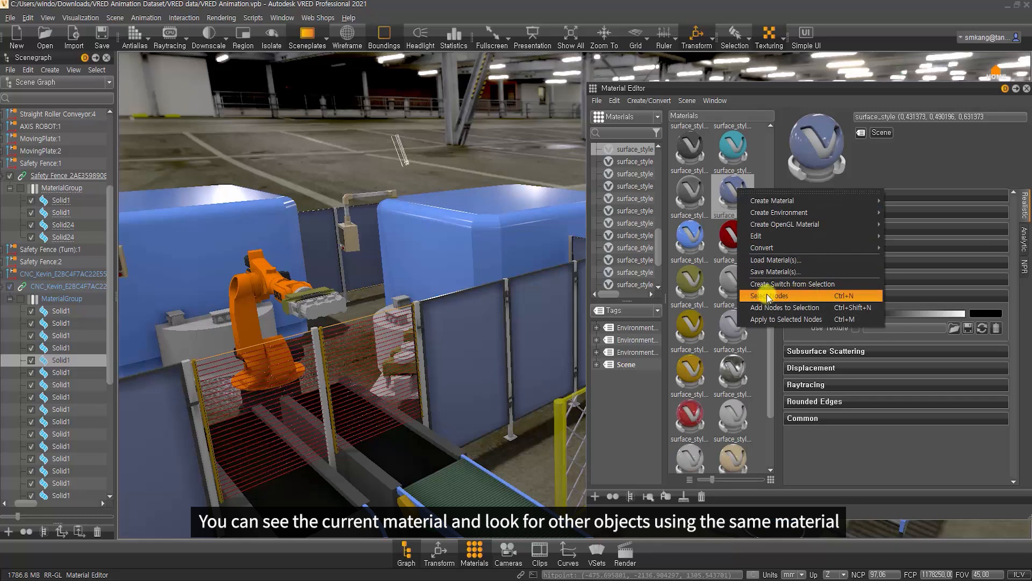
click(799, 296)
key(i)
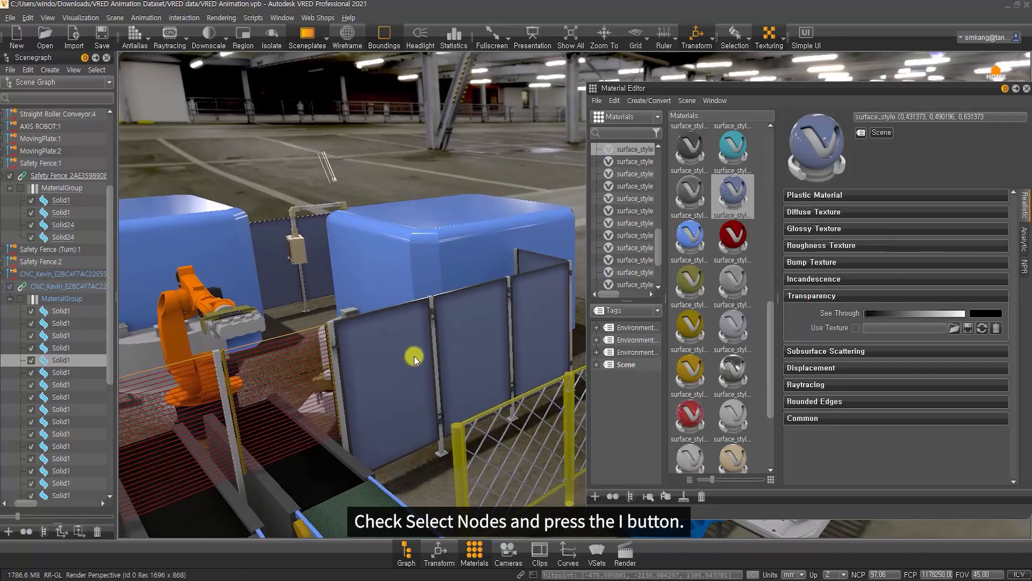
key(i)
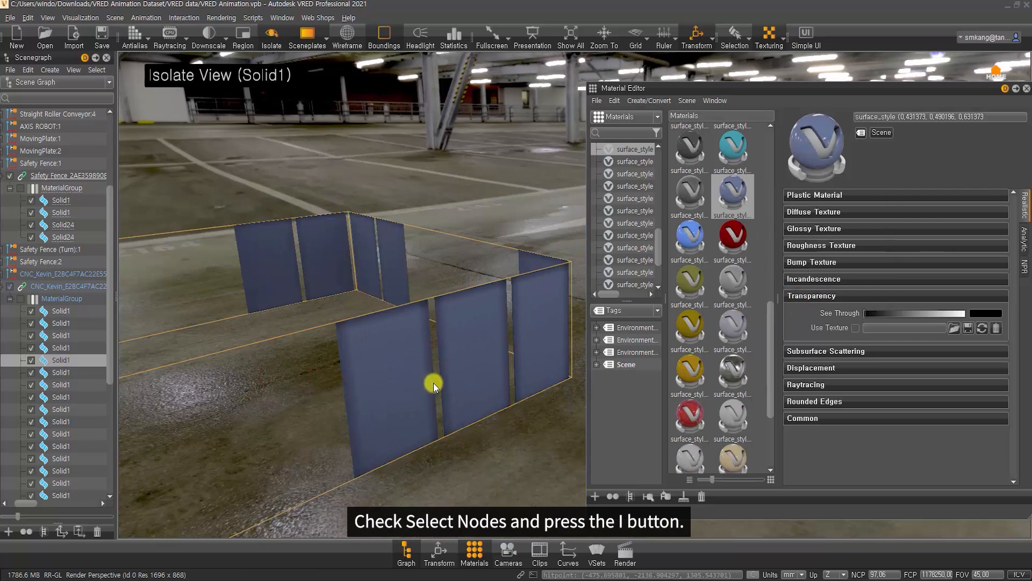
mouse_move(453, 357)
mouse_down()
mouse_move(446, 211)
mouse_move(535, 396)
mouse_move(380, 385)
mouse_move(462, 373)
mouse_up()
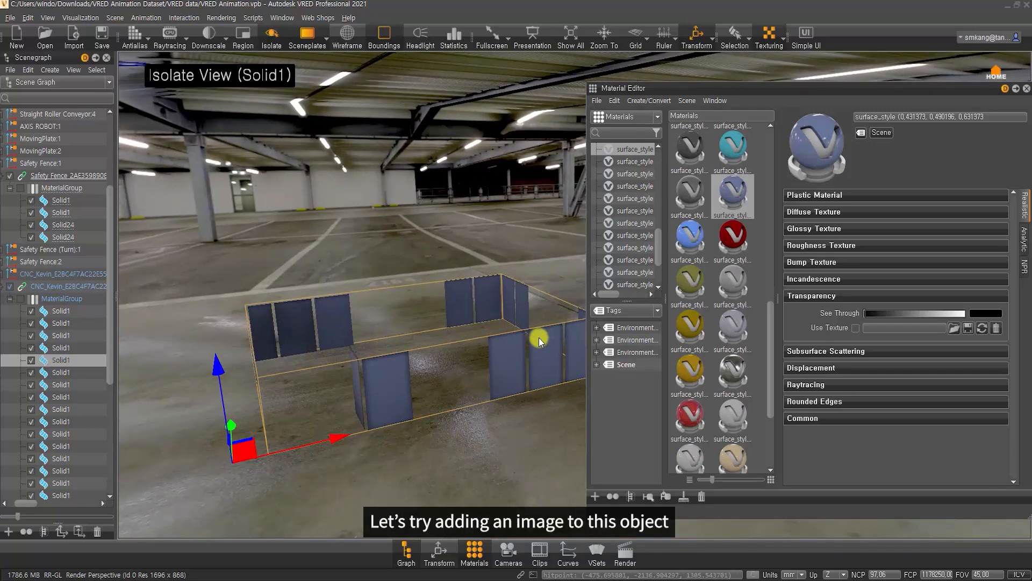
drag(533, 337, 486, 340)
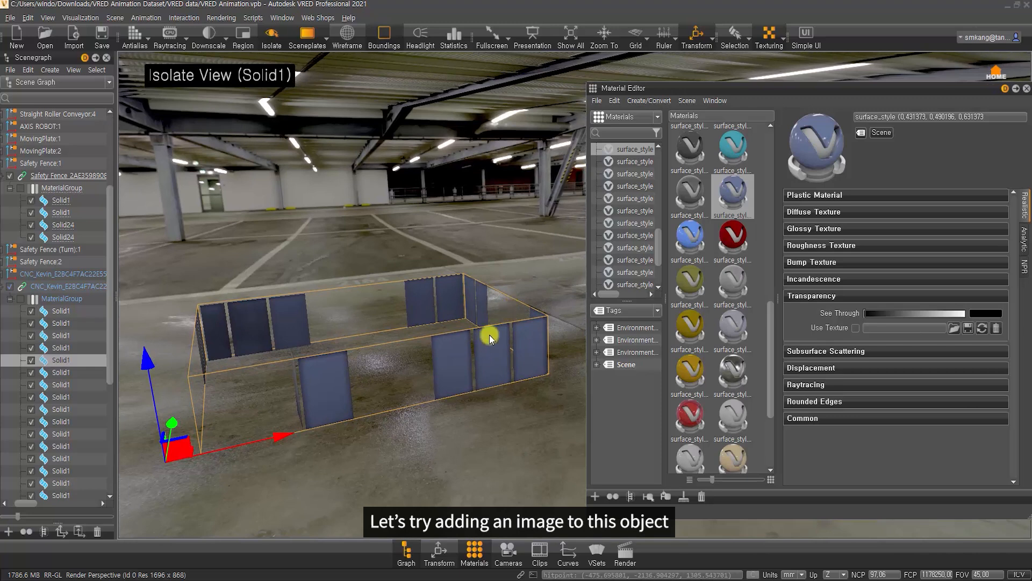
Convert the fence panels' material to the Phong type
right_click(738, 188)
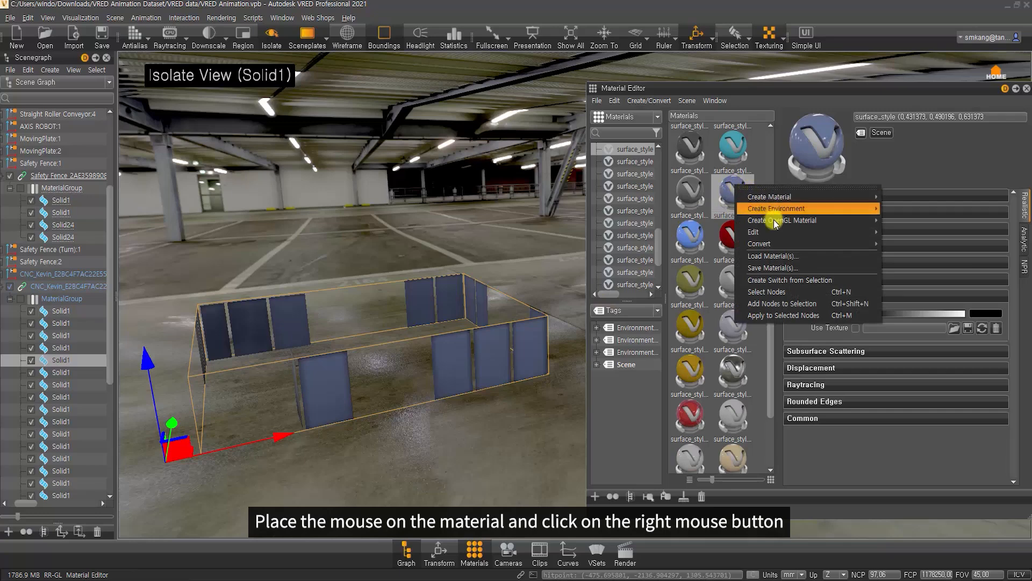
mouse_move(779, 244)
mouse_move(904, 248)
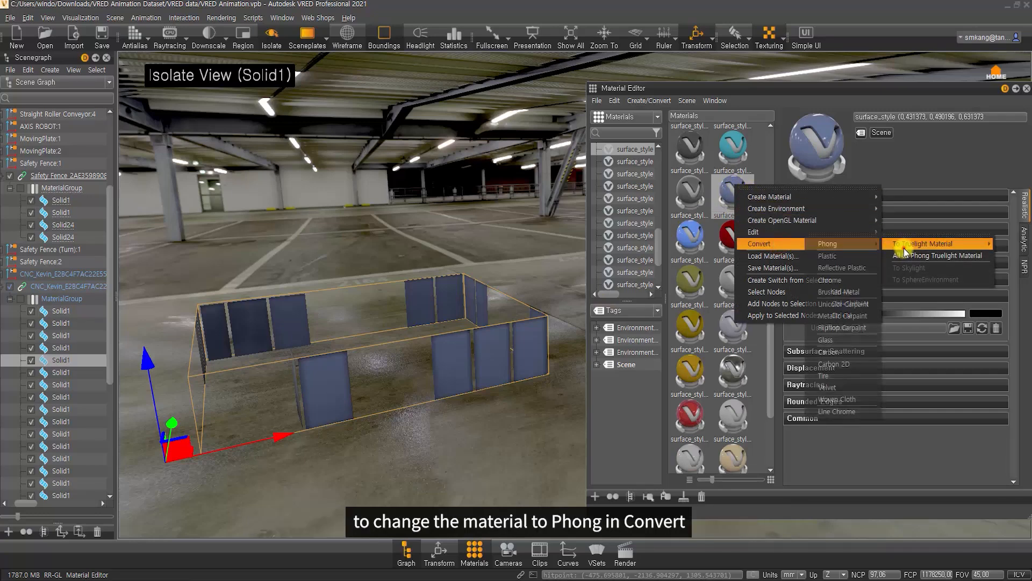
click(851, 245)
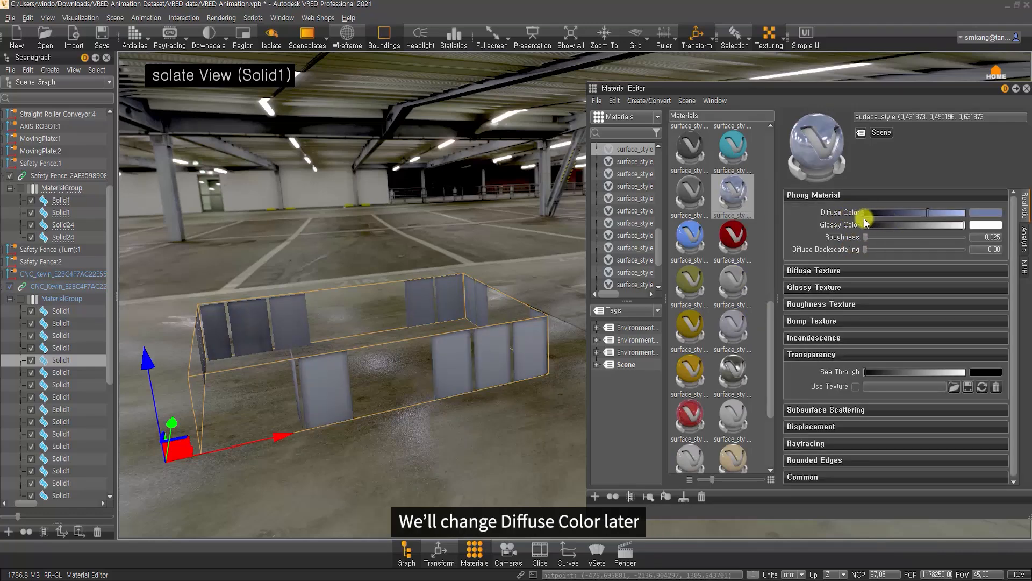
Enable a Diffuse Texture for the panel material and load Chain-link.cutout.jpg into it from the Image folder
click(814, 195)
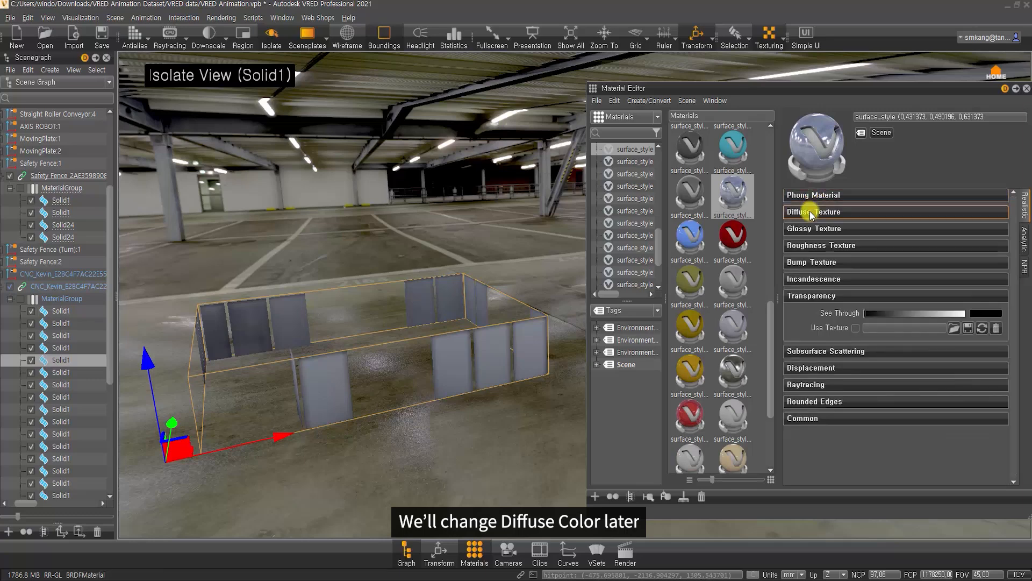
click(813, 213)
click(857, 231)
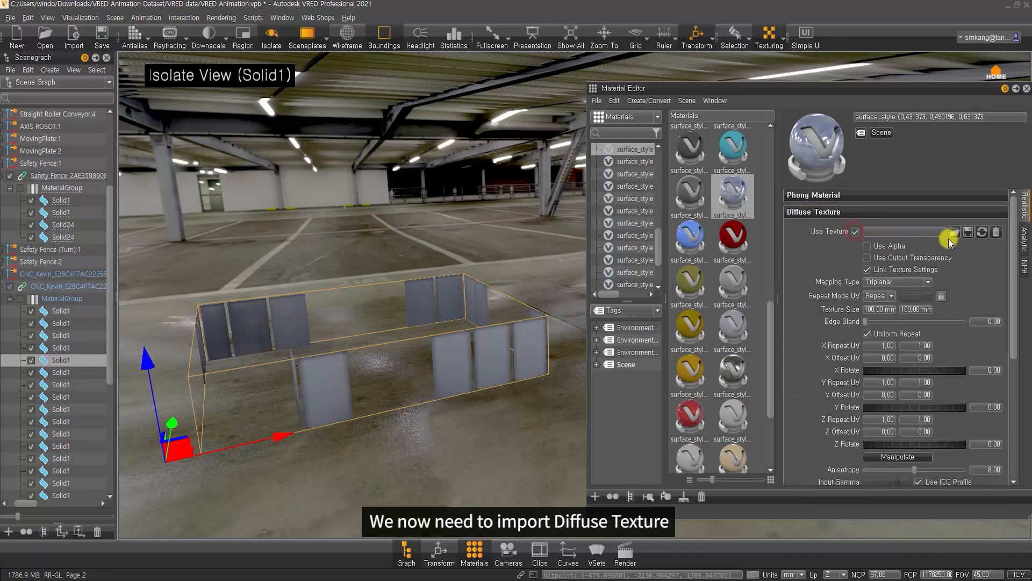
click(954, 231)
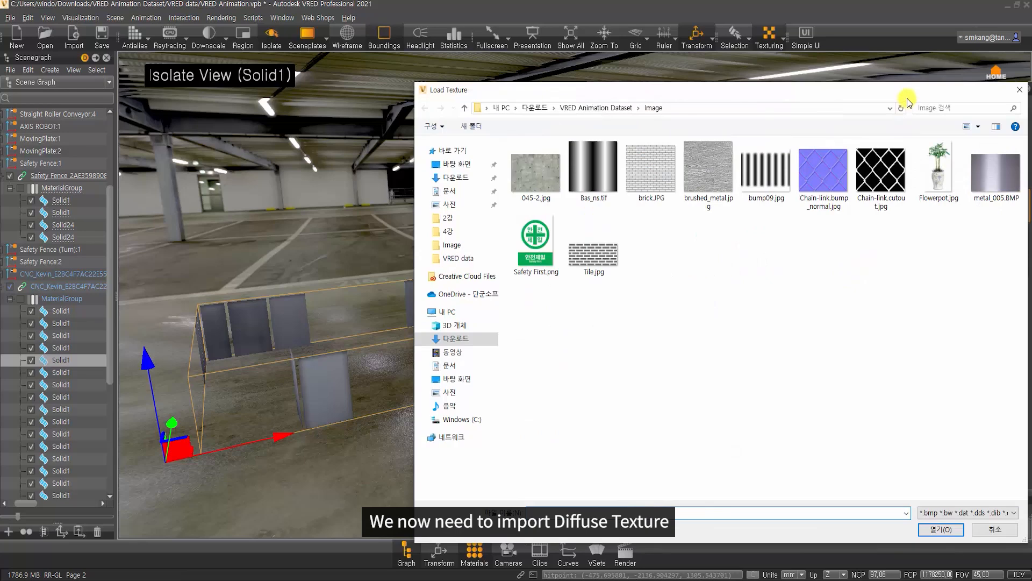
drag(903, 91, 841, 91)
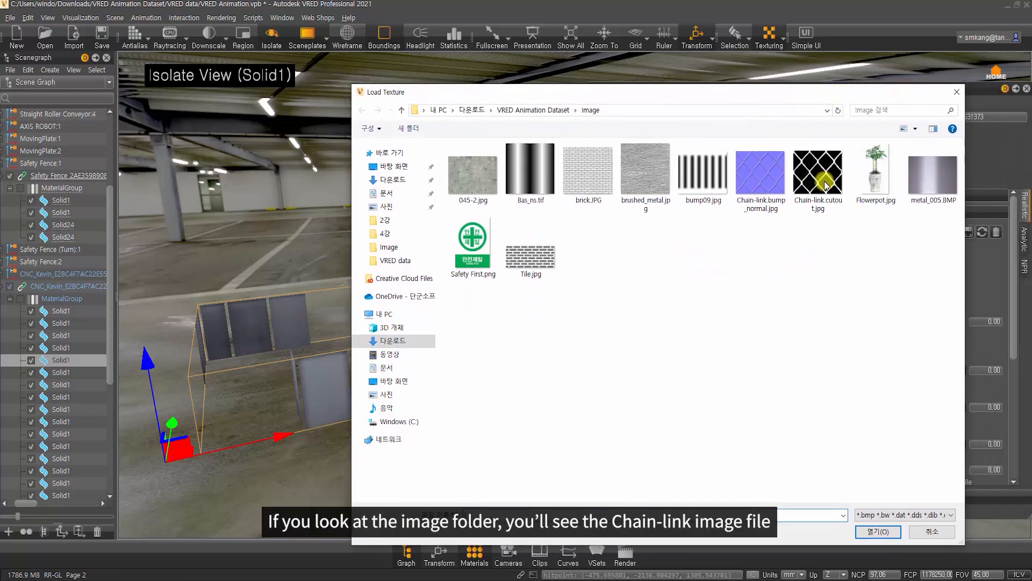
click(826, 209)
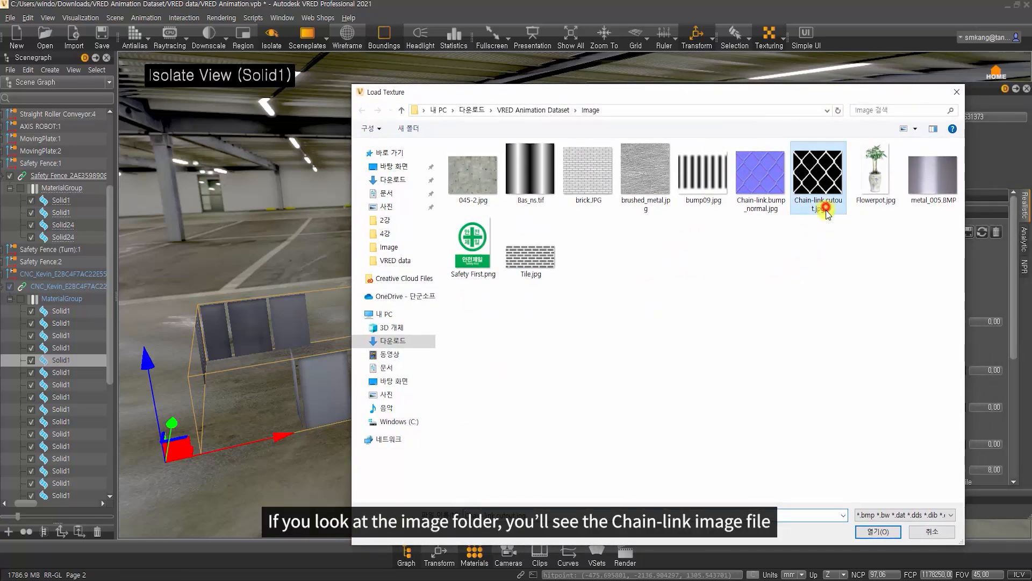
click(887, 530)
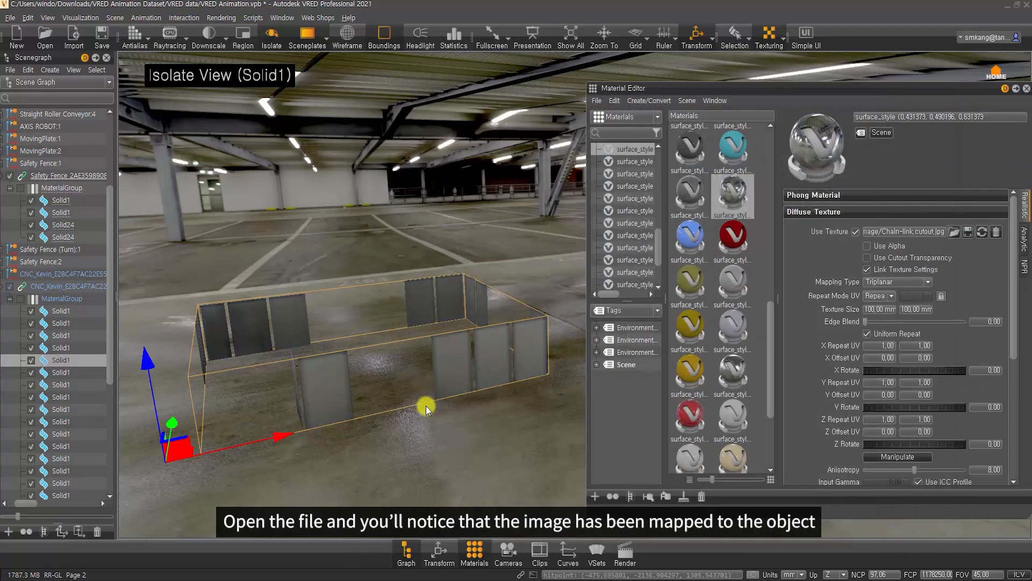
Examine up close how the chain-link image is mapped onto the isolated fence panels
alt+right_drag(501, 337, 473, 490)
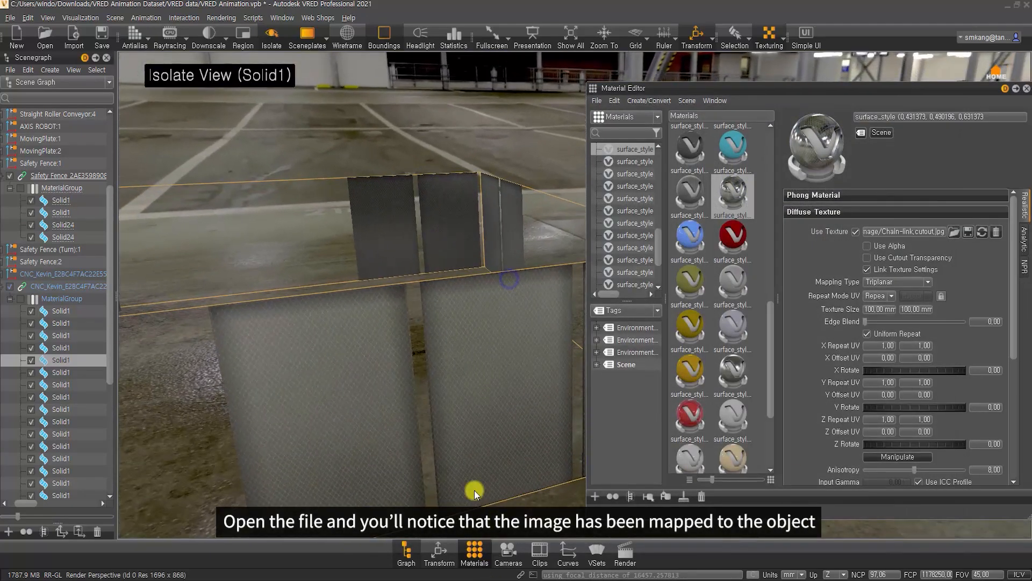
alt+drag(411, 323, 493, 271)
alt+right_drag(484, 315, 479, 494)
alt+right_drag(422, 229, 401, 379)
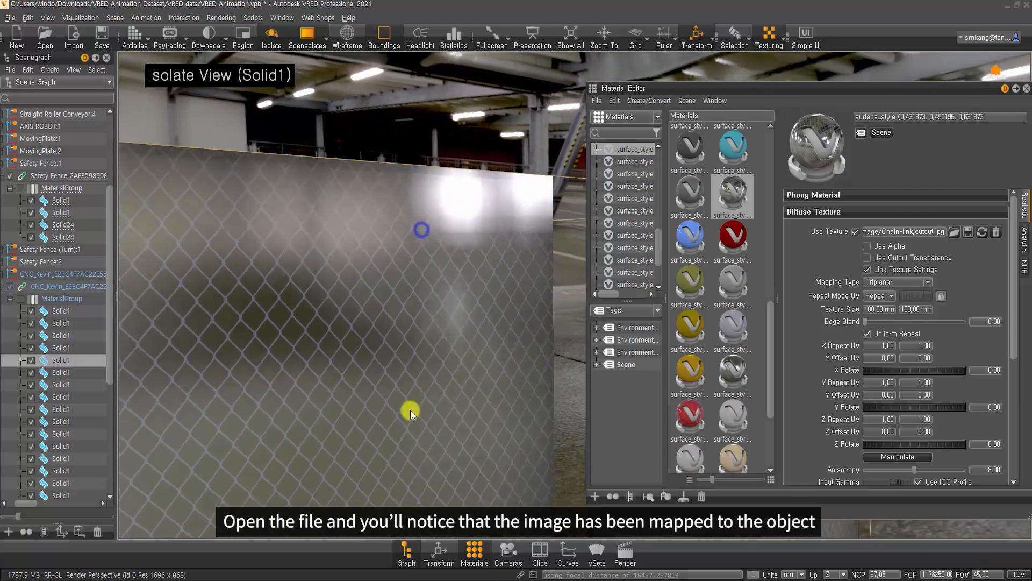
alt+drag(402, 379, 388, 399)
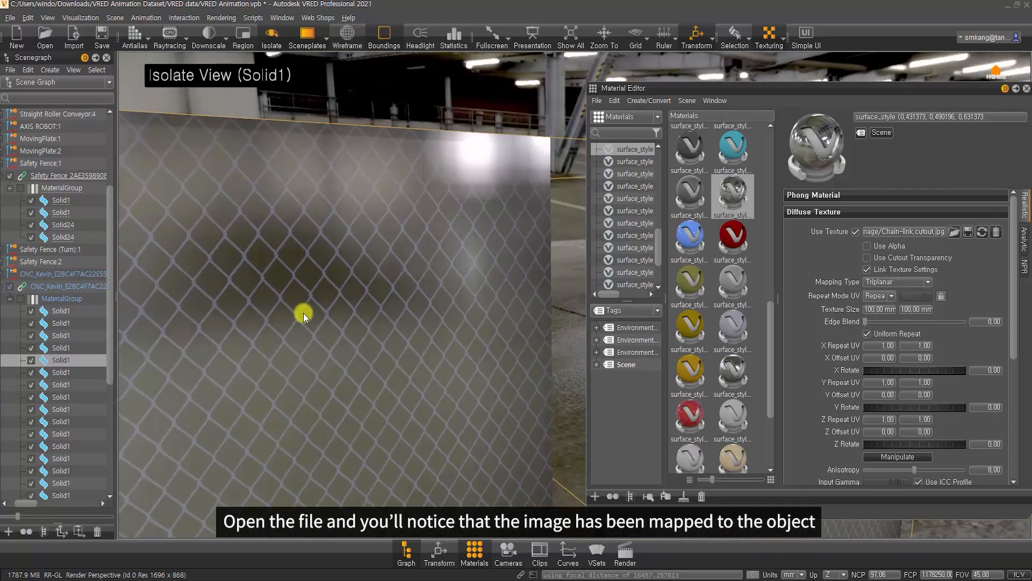
alt+drag(303, 313, 444, 327)
alt+right_drag(454, 373, 456, 296)
alt+drag(422, 366, 490, 371)
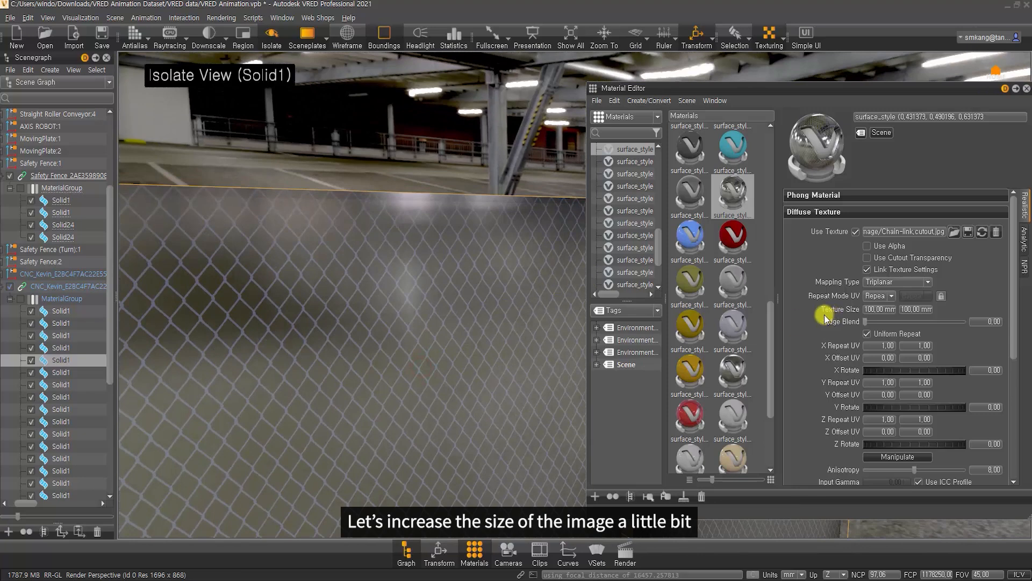
Set the diffuse Texture Size to 500 mm in both directions
click(870, 309)
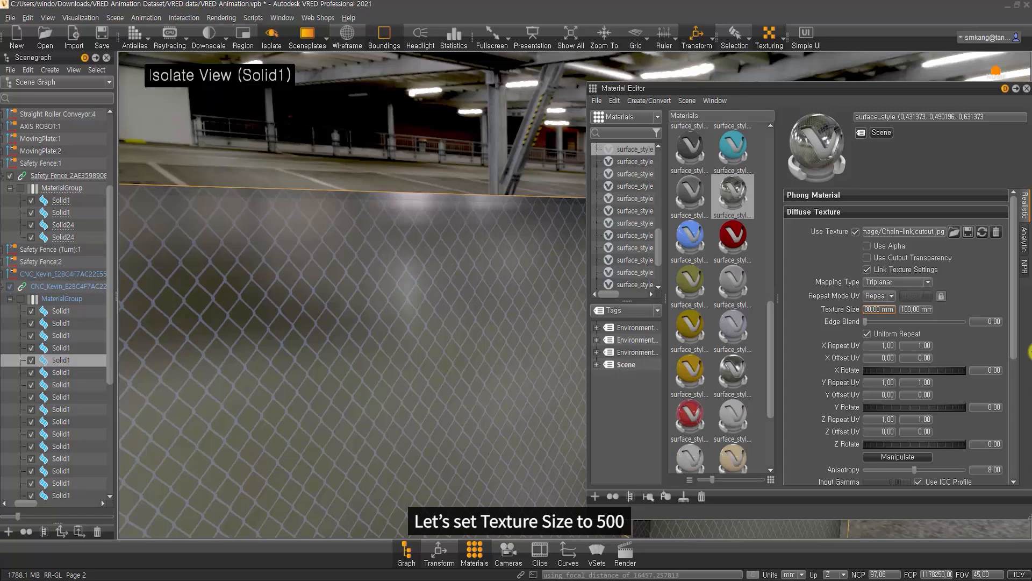
key(Tab)
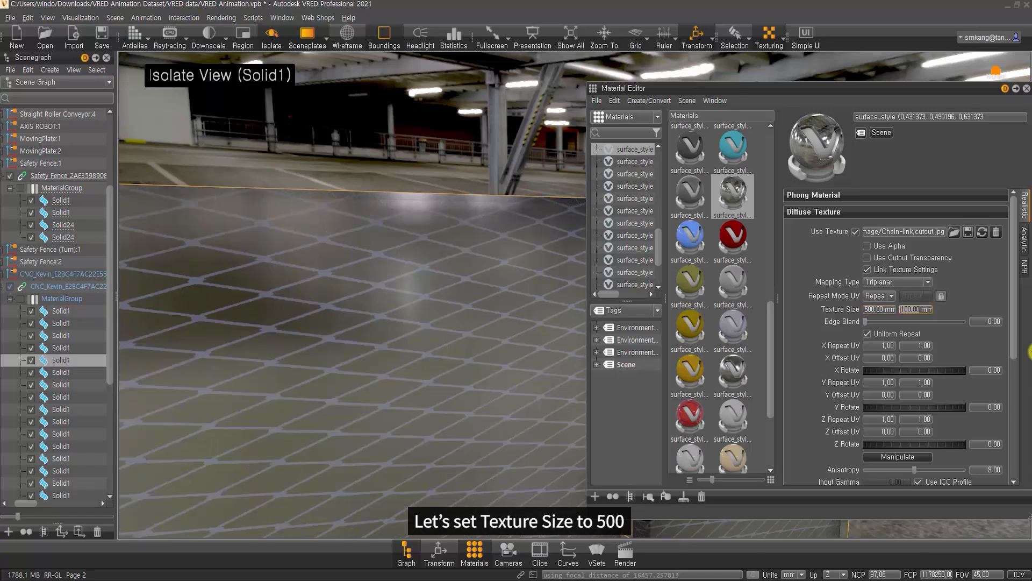
text(500)
key(Tab)
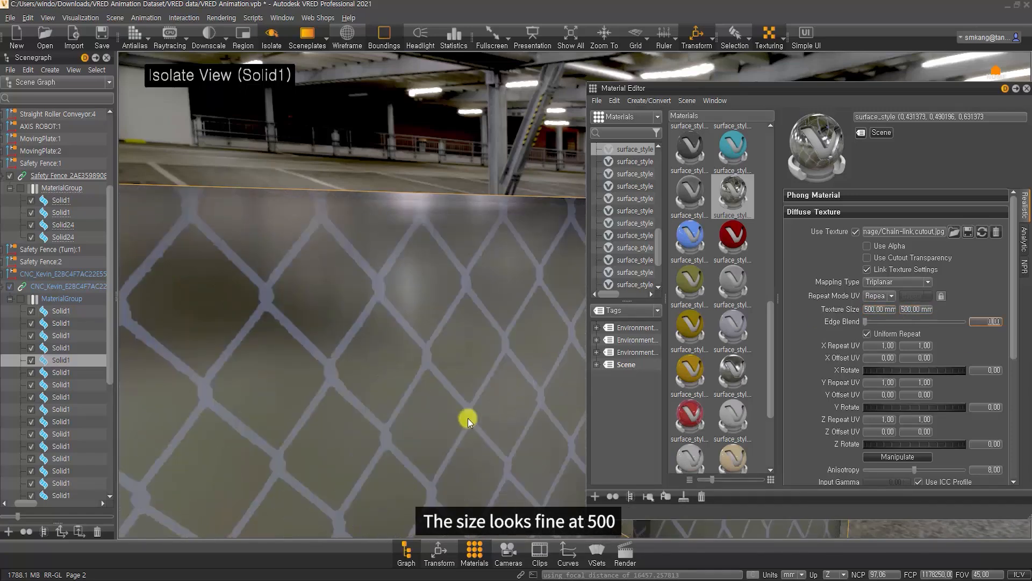
Check the enlarged chain-link pattern on neighbouring panels, including the areas between the wires
right_drag(470, 414, 524, 165)
right_drag(496, 346, 507, 359)
middle_drag(507, 360, 501, 330)
mouse_move(475, 357)
mouse_down()
mouse_move(305, 377)
mouse_move(177, 361)
mouse_move(521, 345)
mouse_move(466, 342)
mouse_up()
right_drag(475, 276, 451, 417)
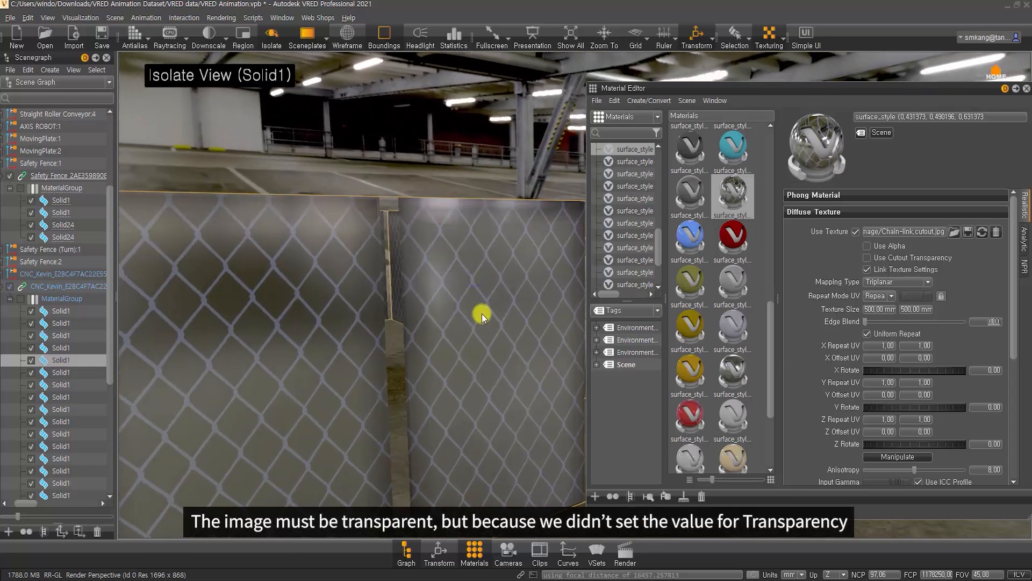
drag(490, 321, 422, 326)
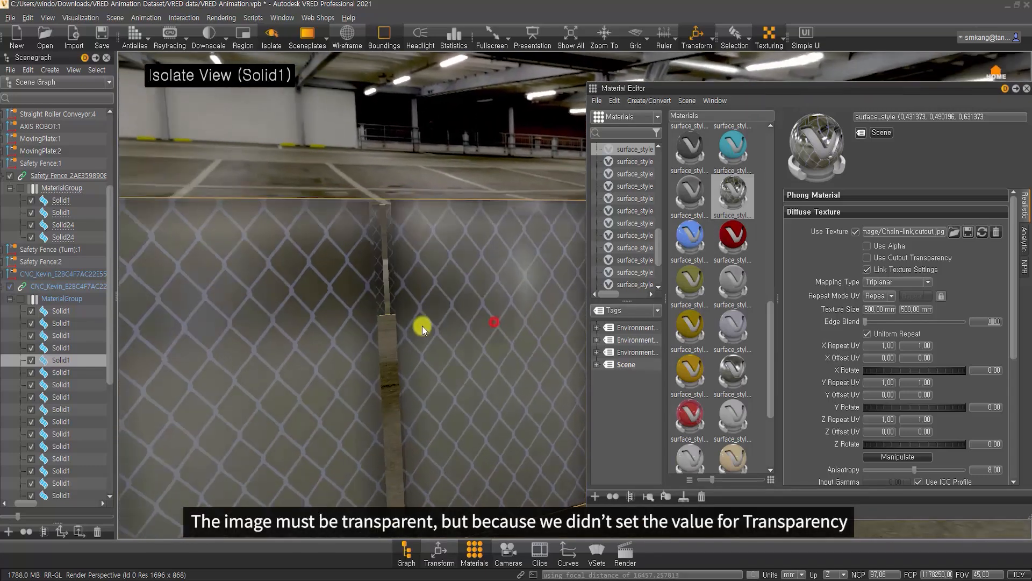
drag(492, 330, 417, 334)
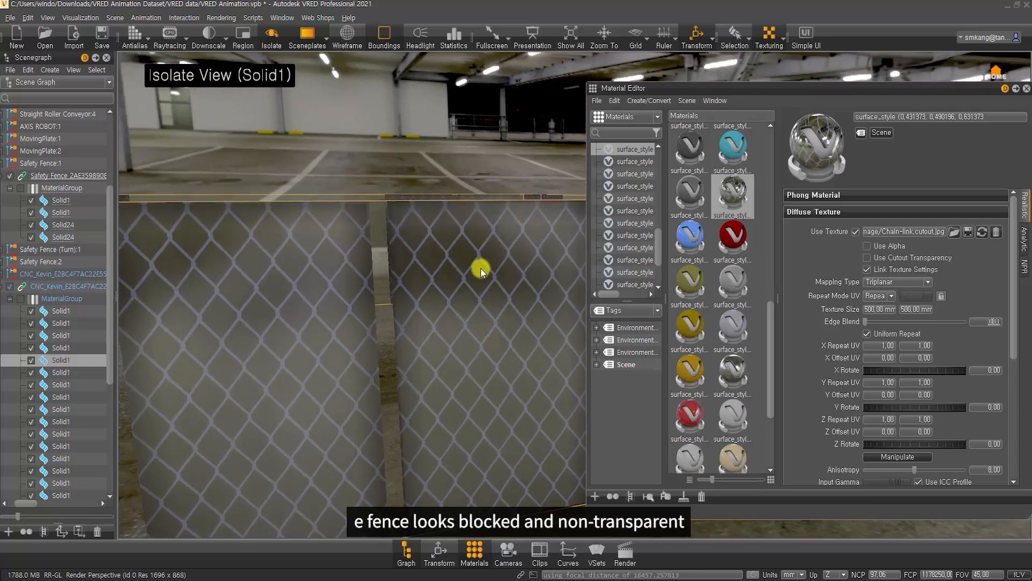
Enable a texture for the panel material's Transparency and load Chain-link.cutout.jpg into it
click(812, 214)
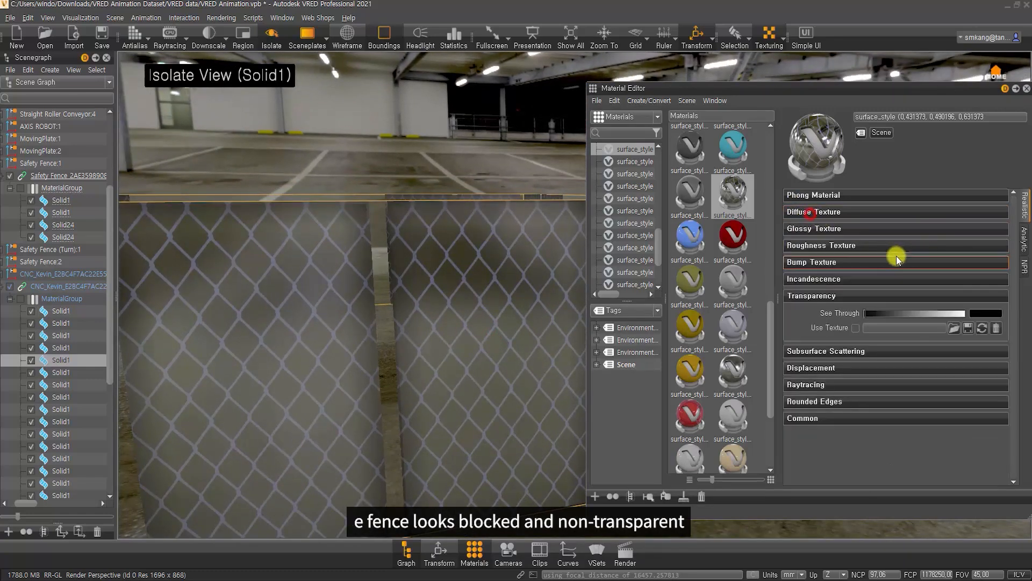
click(855, 328)
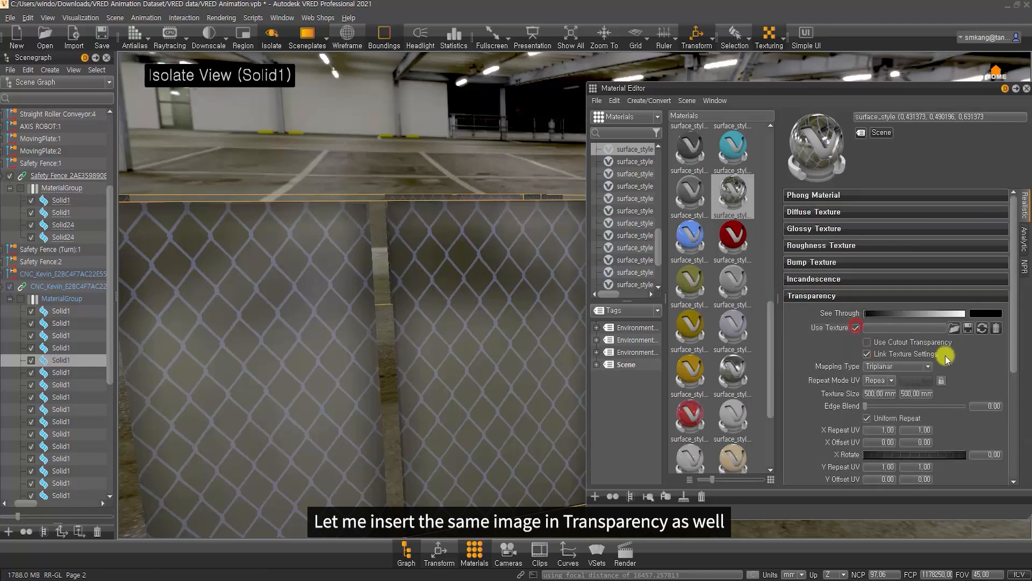
click(953, 328)
click(821, 168)
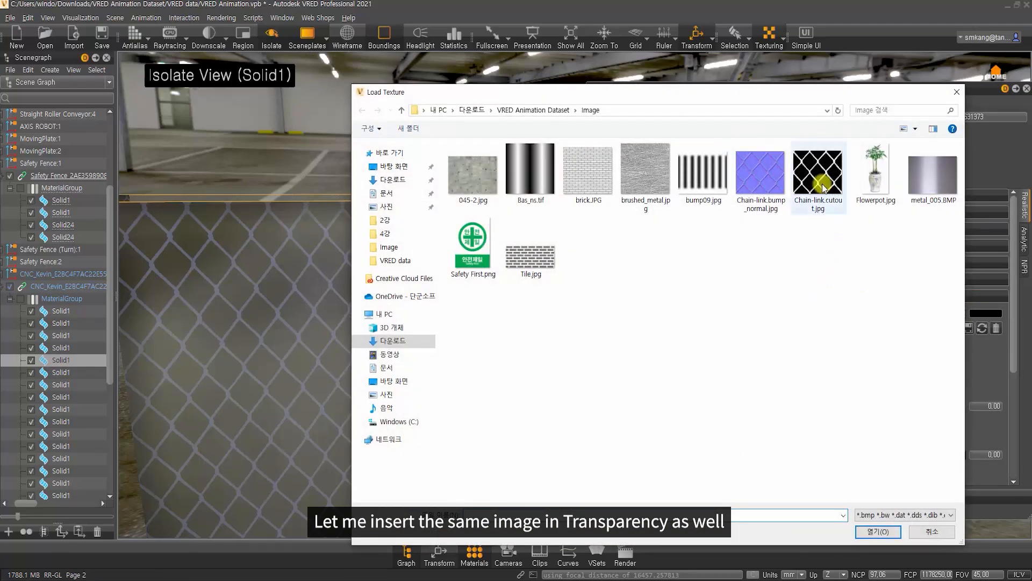
double_click(820, 168)
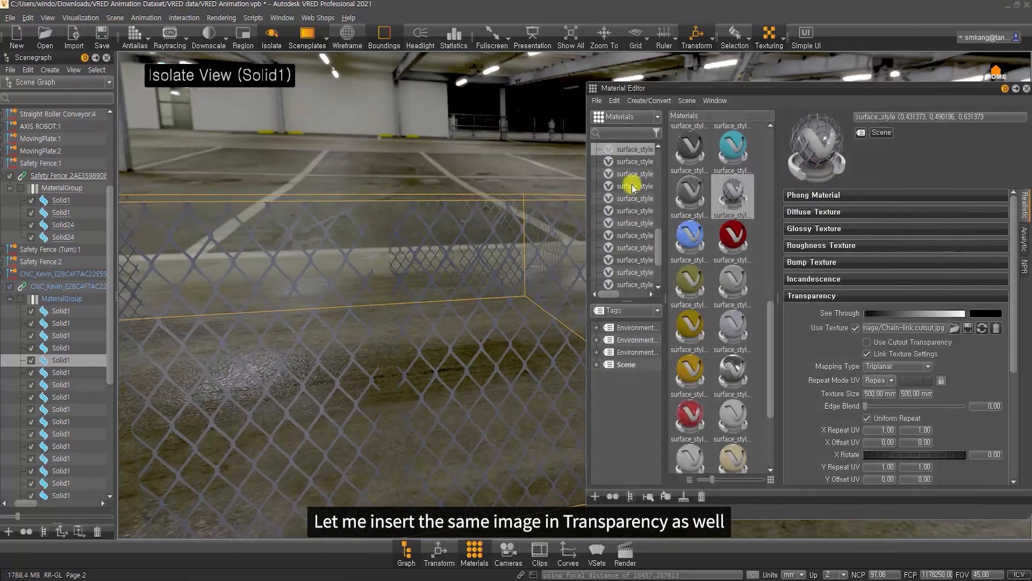
End the isolated view and inspect the chain-link fence panels around the machines in the full scene
alt+right_drag(431, 456, 401, 335)
drag(401, 335, 470, 417)
key(i)
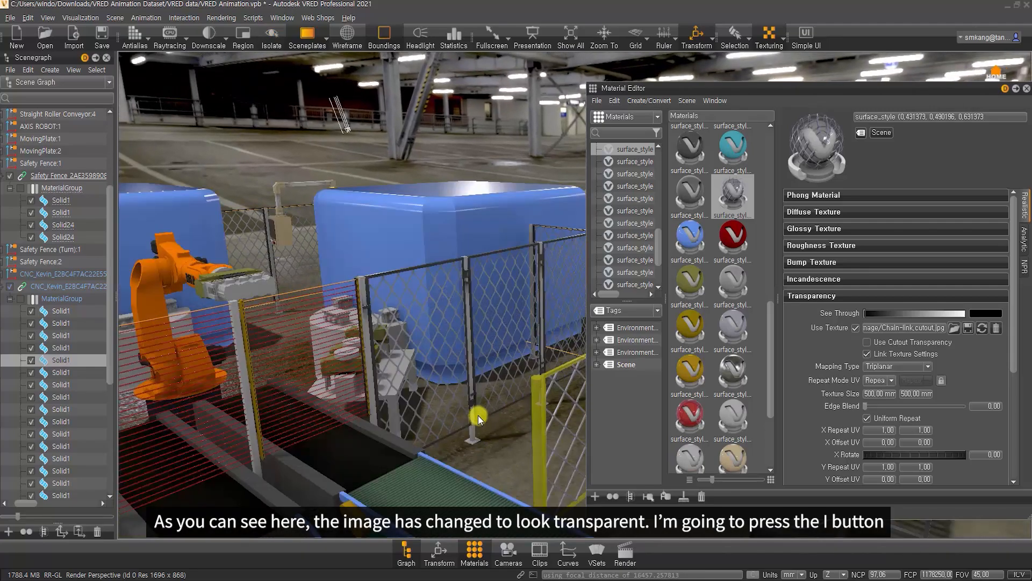
drag(473, 363, 501, 384)
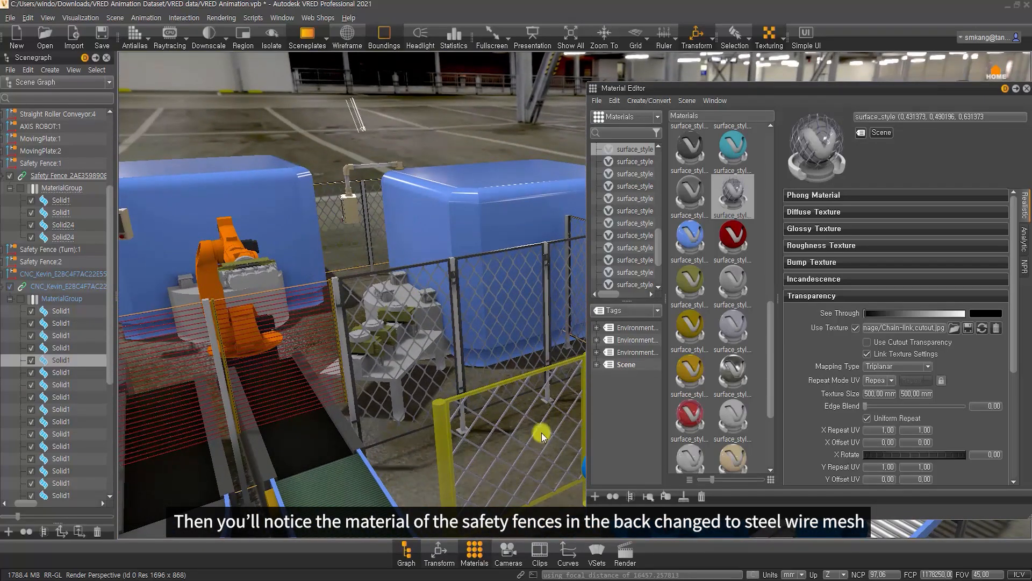
drag(467, 373, 433, 391)
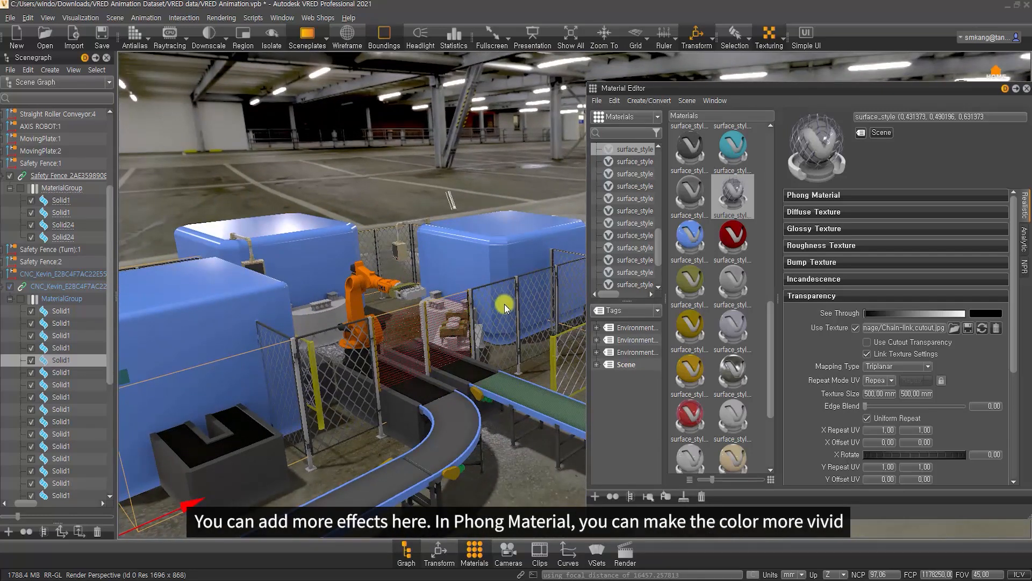
Change the fence material's Diffuse Color to a dark grey and lower its Glossy Color to a mid grey
right_drag(489, 291, 459, 481)
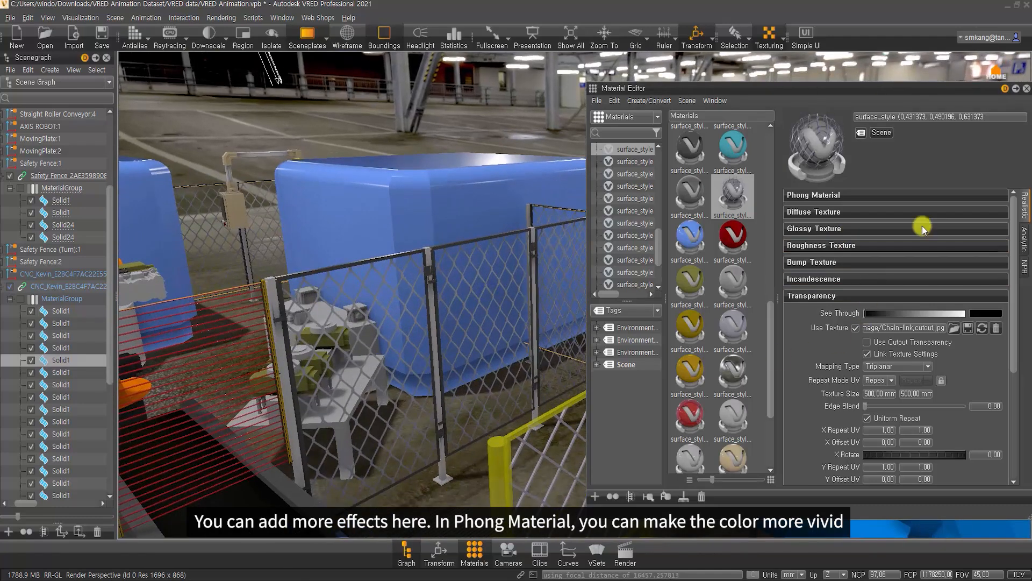
click(821, 195)
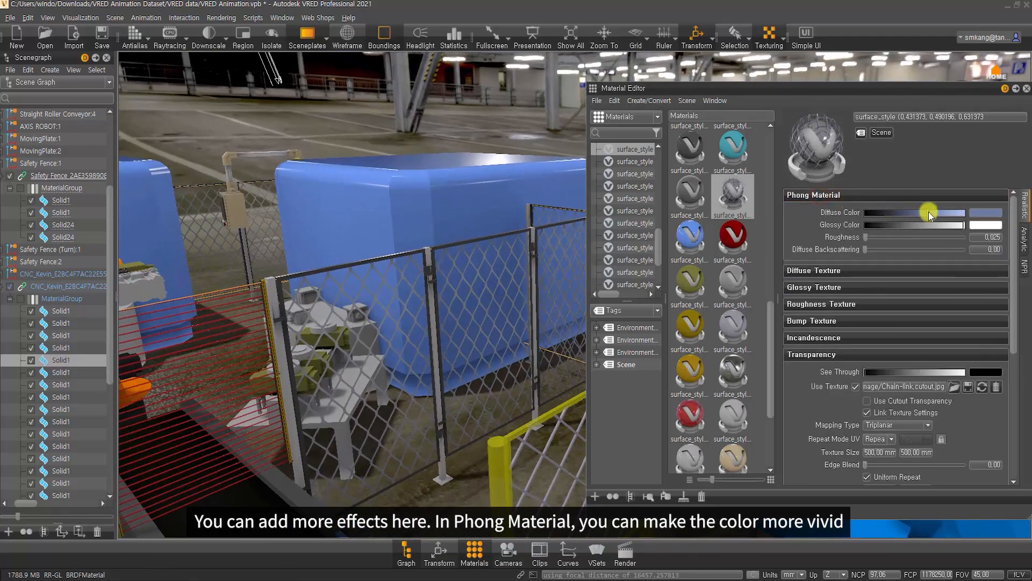
click(973, 213)
drag(637, 269, 629, 326)
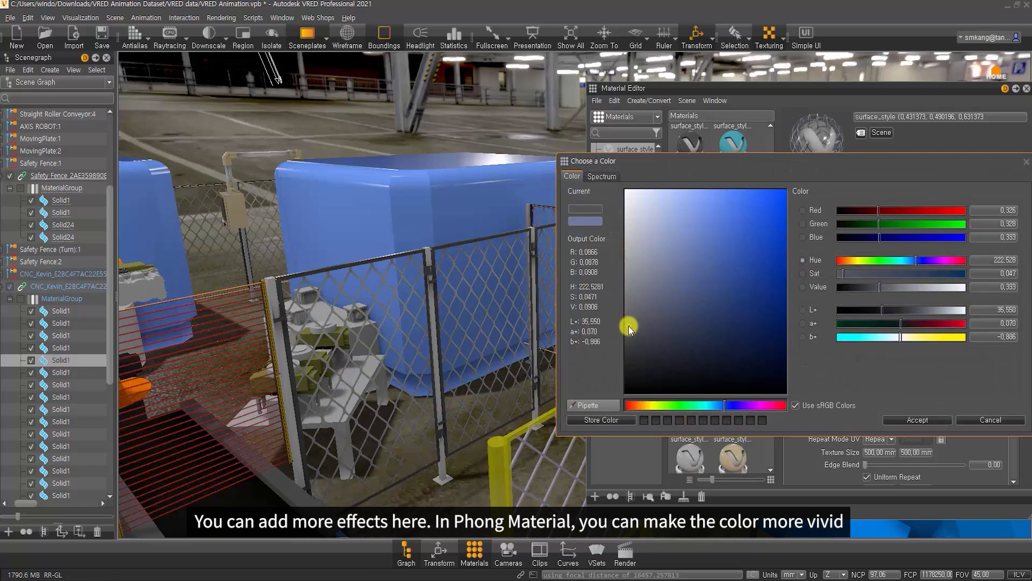
click(907, 419)
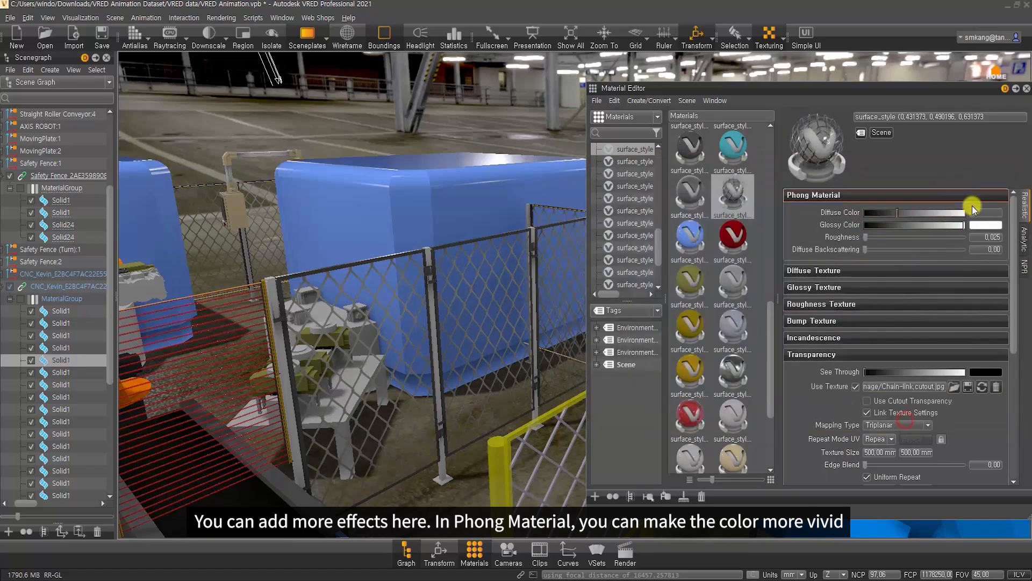
drag(949, 226, 904, 226)
Enable a texture for the fence material's Bump Texture and load Chain-link.bump_normal.jpg into it
drag(434, 337, 508, 322)
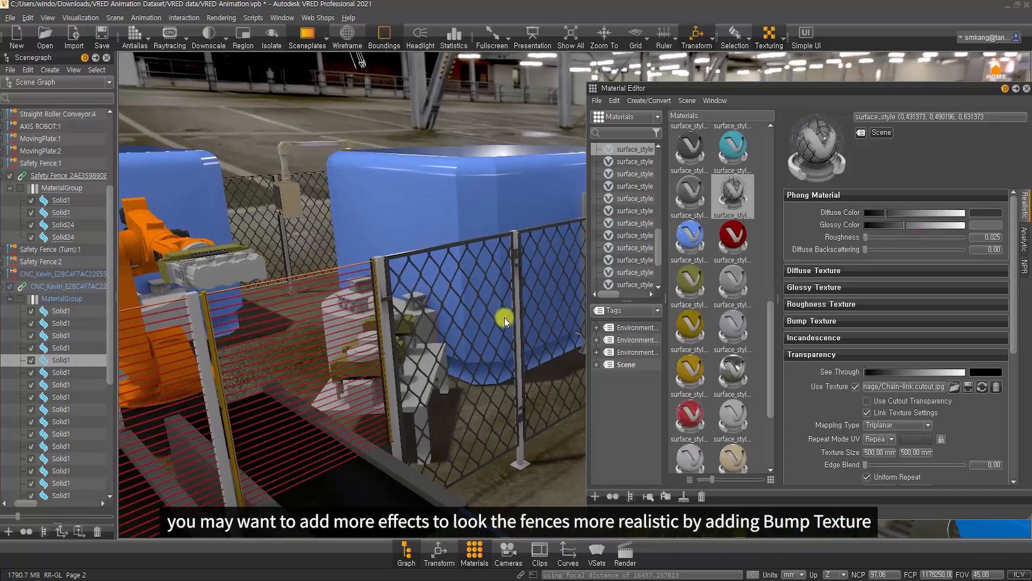
drag(469, 276, 483, 258)
right_drag(483, 262, 483, 382)
drag(483, 382, 429, 189)
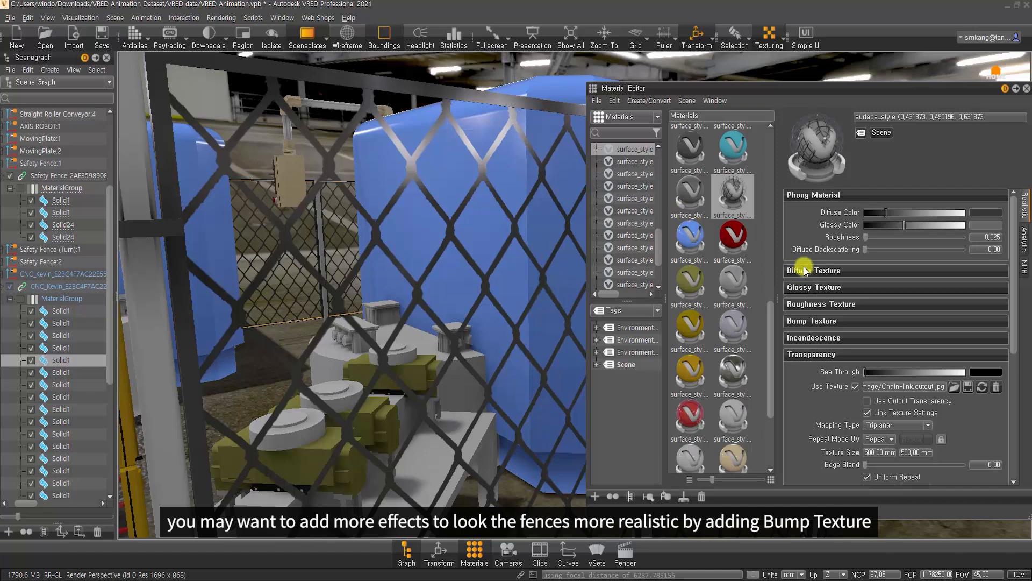
click(816, 321)
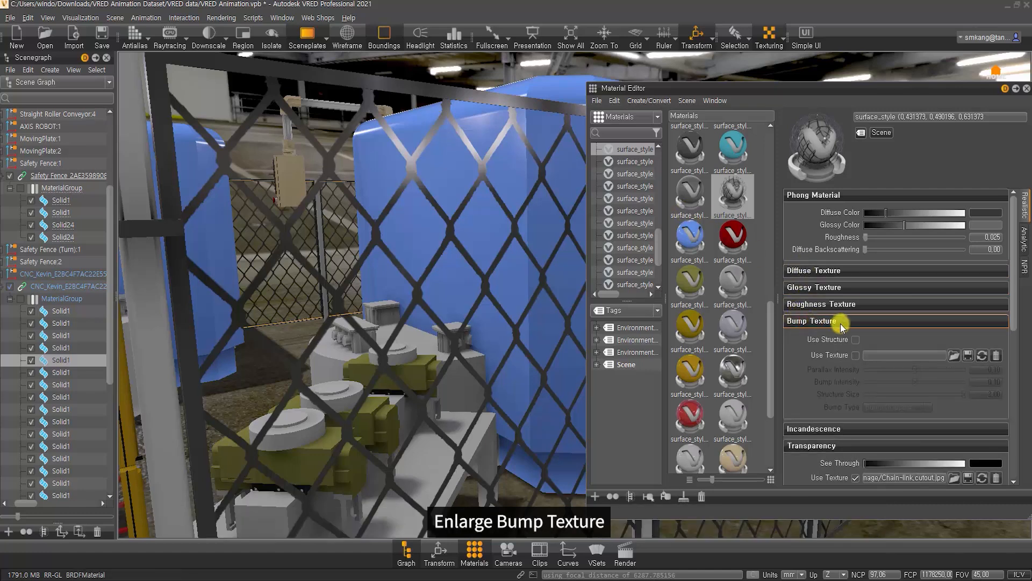
click(856, 355)
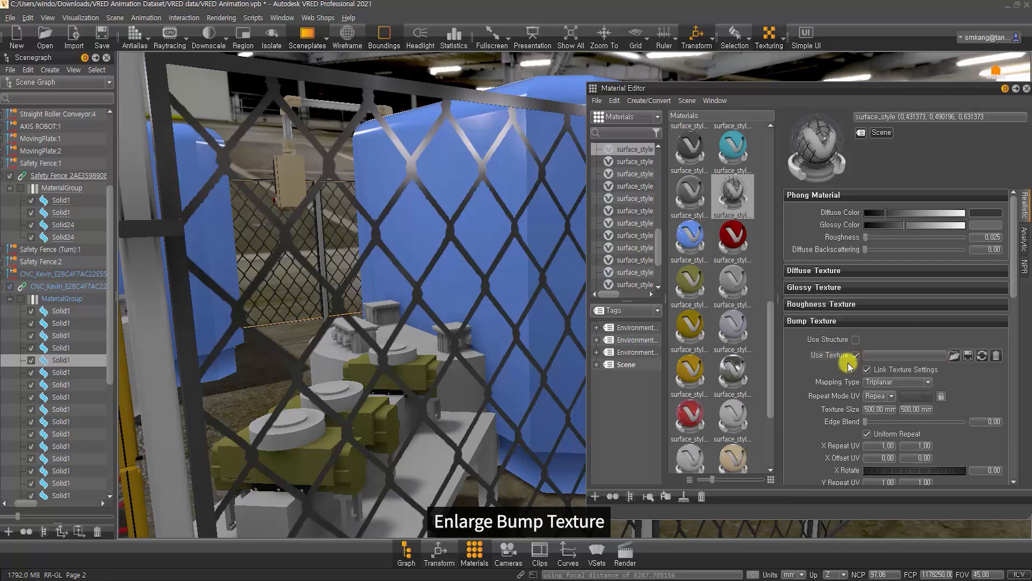
click(952, 356)
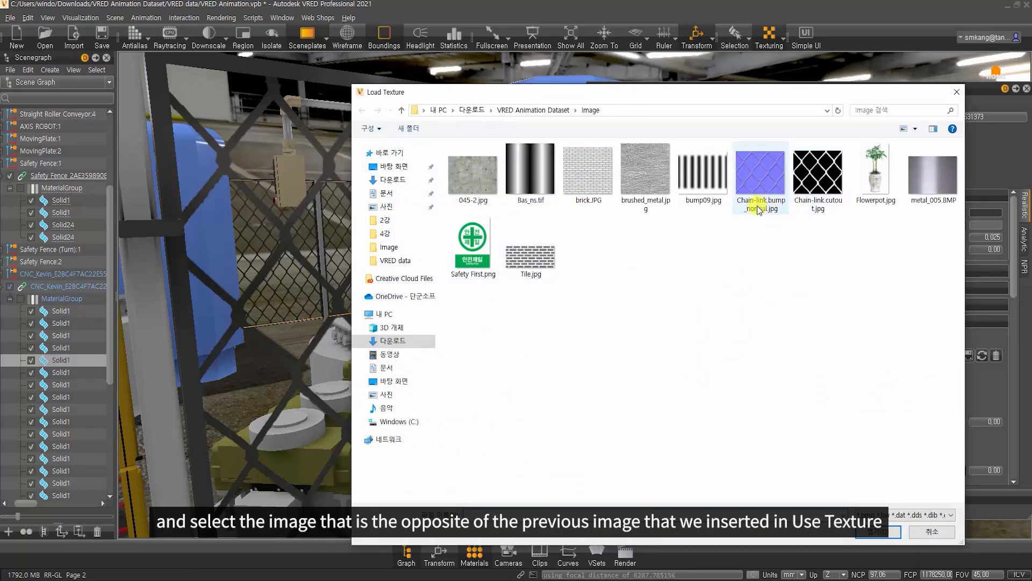
click(811, 200)
click(771, 189)
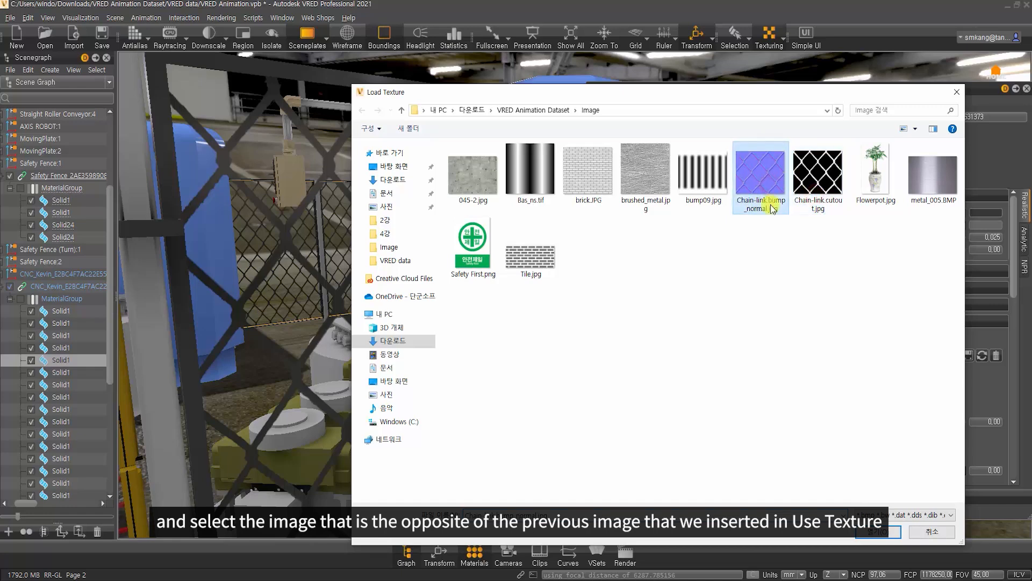
drag(758, 96, 762, 56)
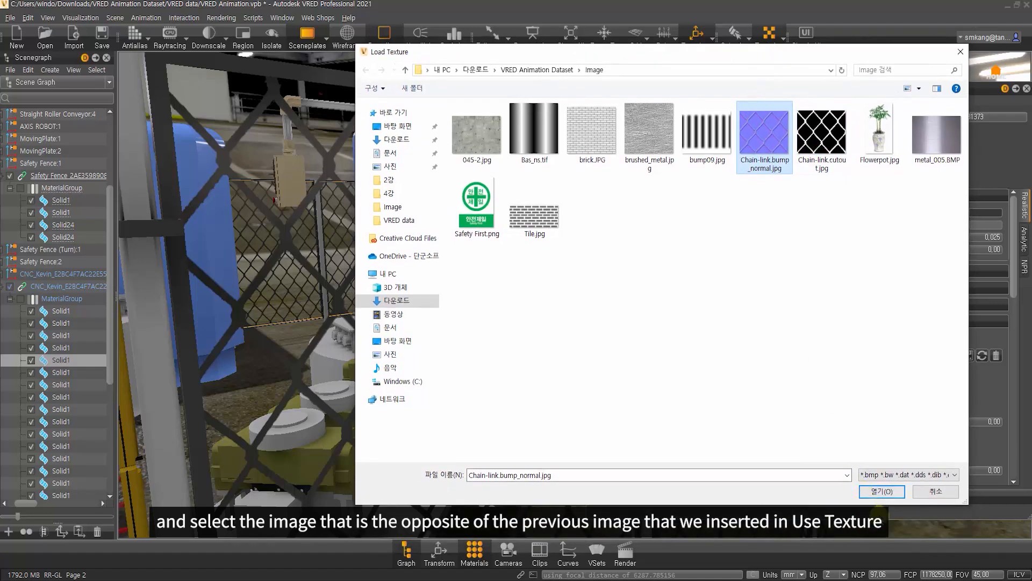
click(882, 491)
Raise the Bump Intensity of the fence material slightly and check the chain-link relief on the panels
drag(281, 207, 439, 196)
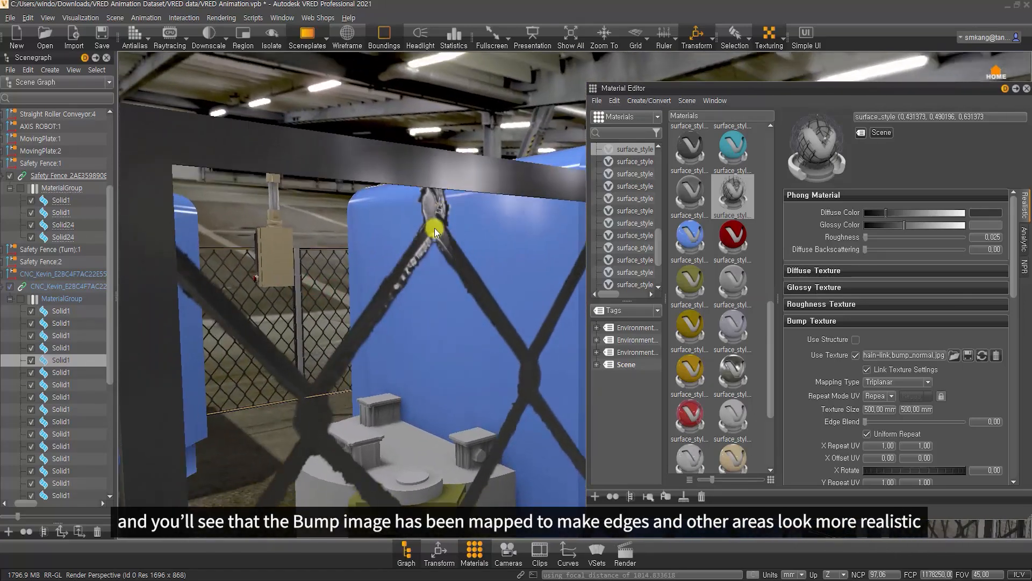
mouse_move(435, 346)
mouse_down()
mouse_move(431, 283)
mouse_move(273, 245)
mouse_move(418, 374)
mouse_move(440, 364)
mouse_up()
drag(305, 270, 418, 293)
drag(1015, 263, 1011, 332)
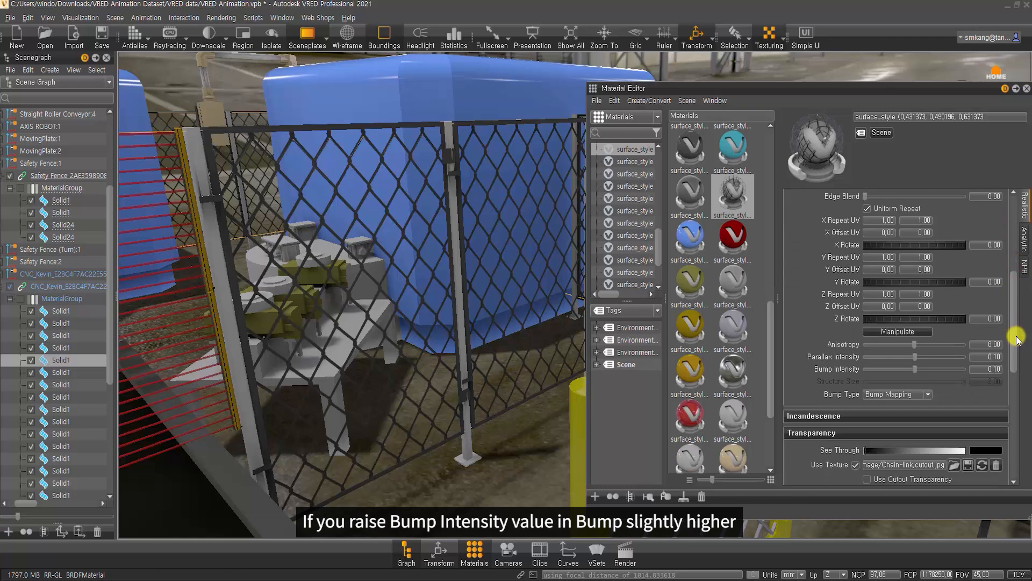
click(916, 369)
drag(916, 370, 924, 372)
alt+drag(431, 288, 243, 291)
alt+drag(468, 313, 340, 359)
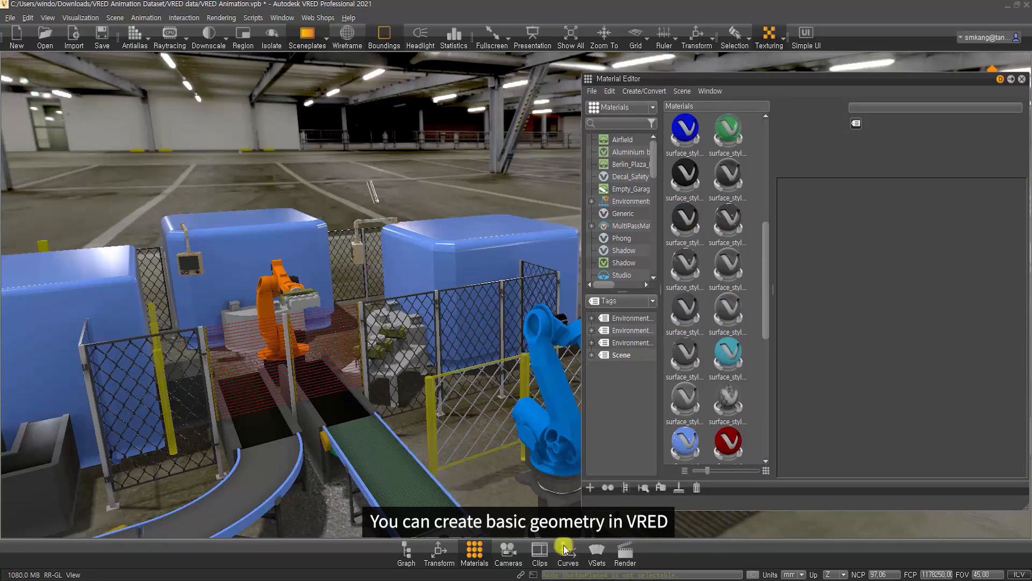
Create a plane geometry with a size of 1000 by 1000 as the floor object
click(408, 558)
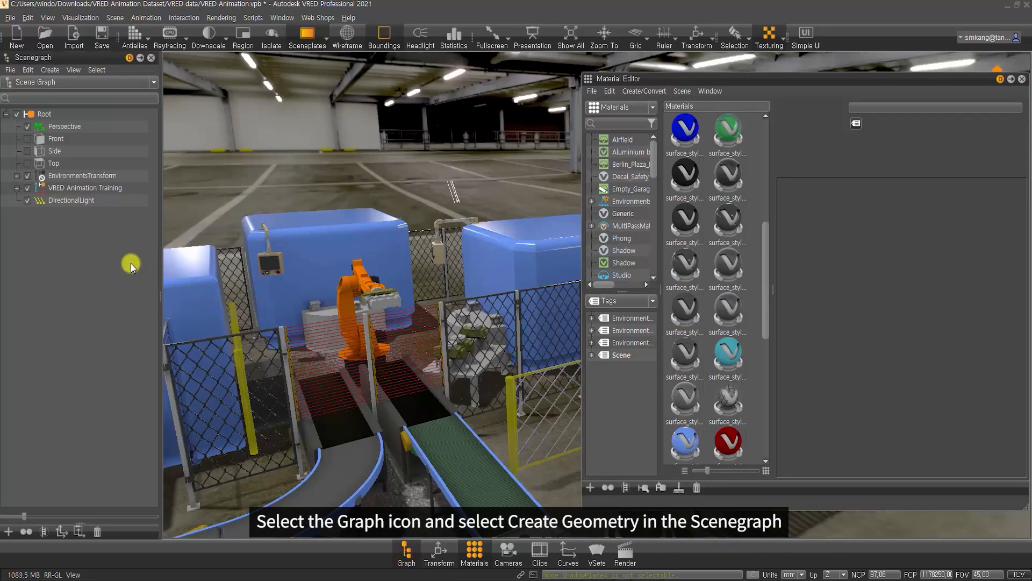
click(51, 70)
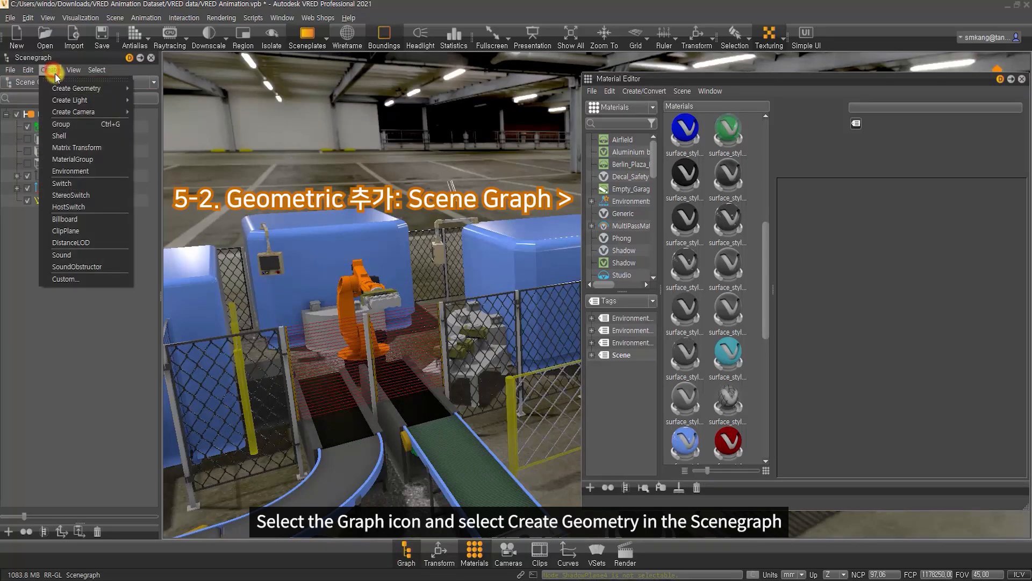
mouse_move(85, 90)
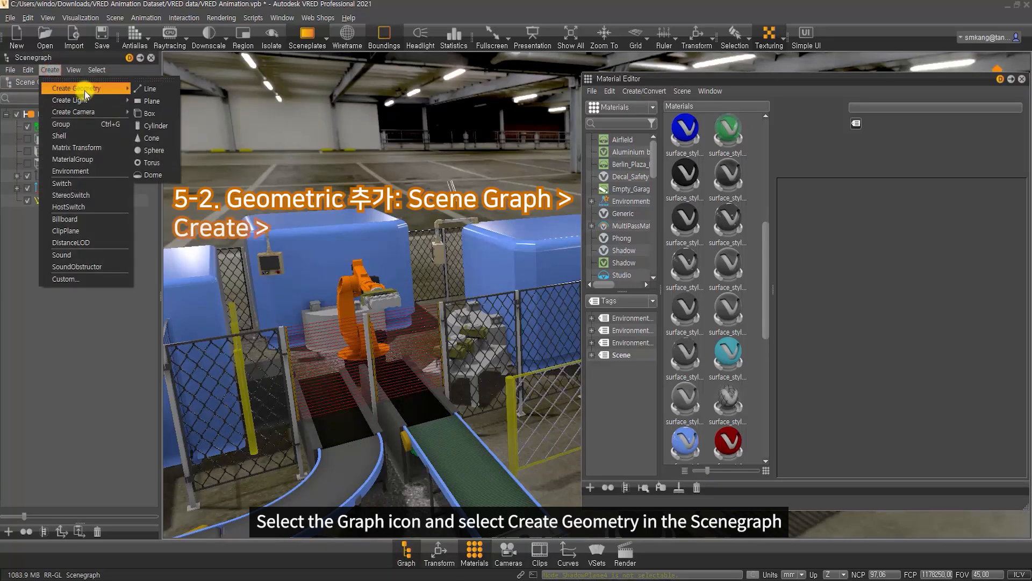
click(157, 101)
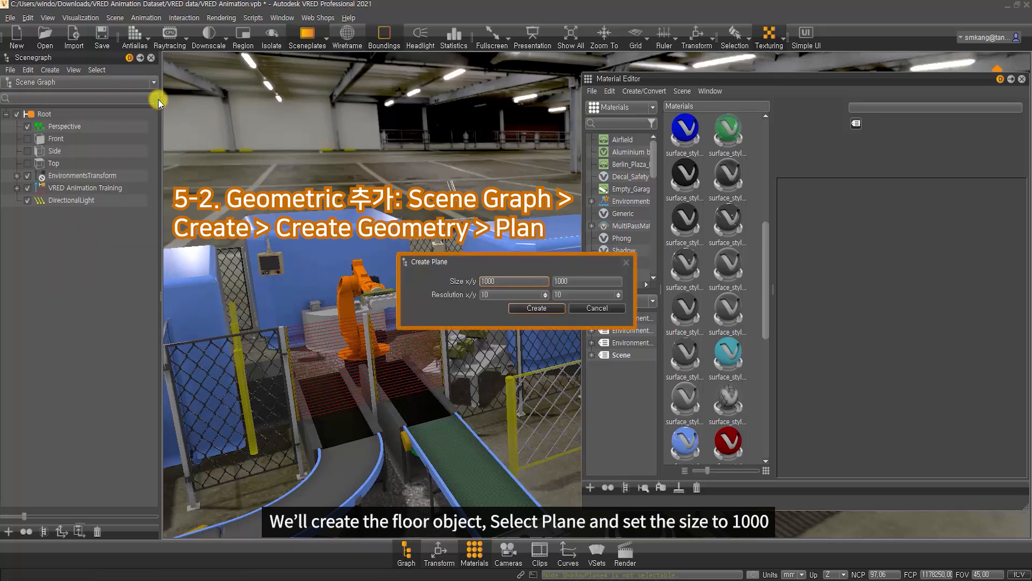
click(535, 309)
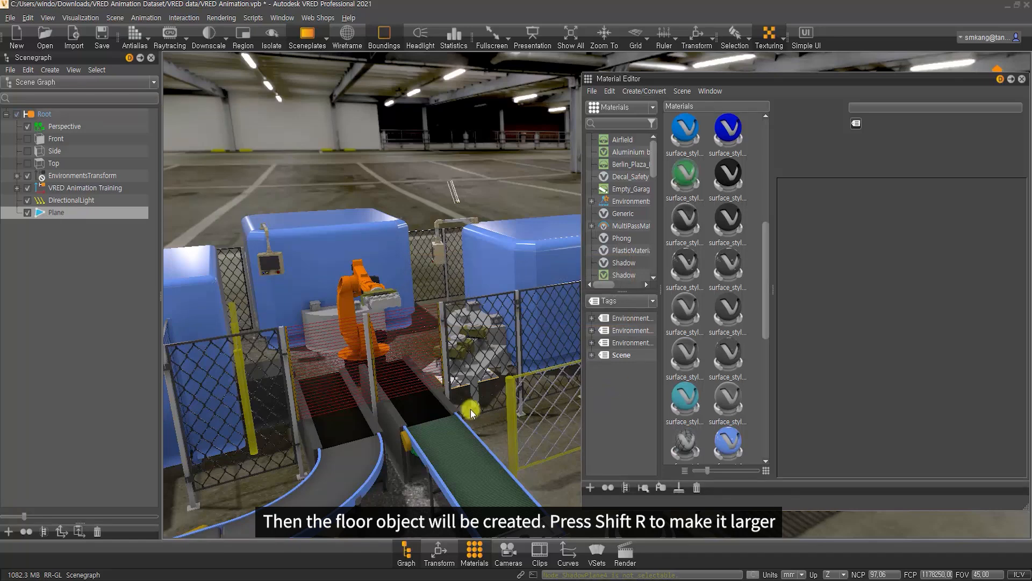
Scale the plane up along its X and Y axes so it extends beneath all machines and conveyors
alt+right_drag(473, 417, 479, 325)
alt+drag(479, 325, 425, 369)
key(shift+r)
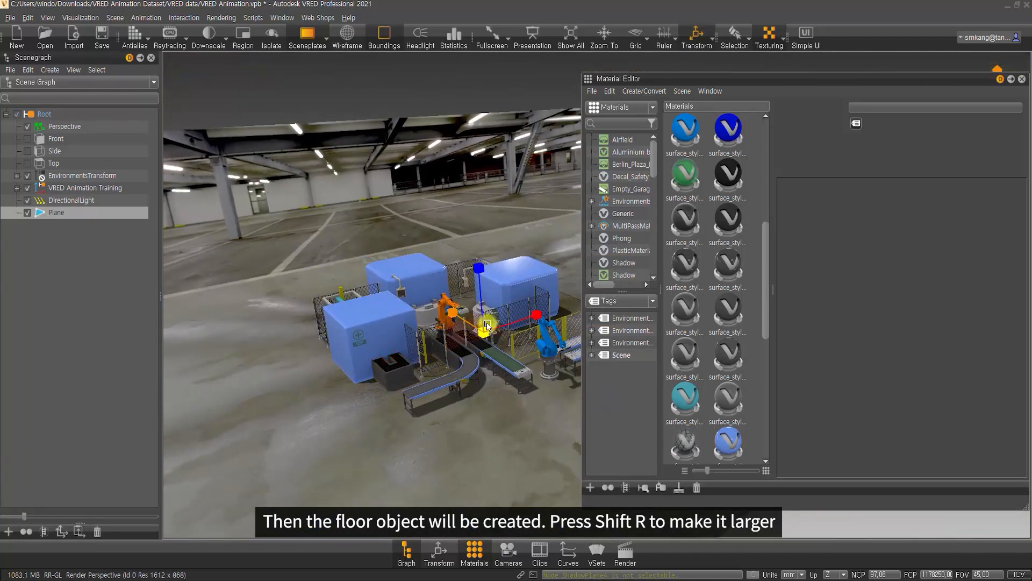
drag(540, 314, 967, 221)
drag(453, 313, 211, 181)
Adjust the floor plane's height slightly along the Z axis at the foot of the machines
alt+right_drag(362, 343, 428, 430)
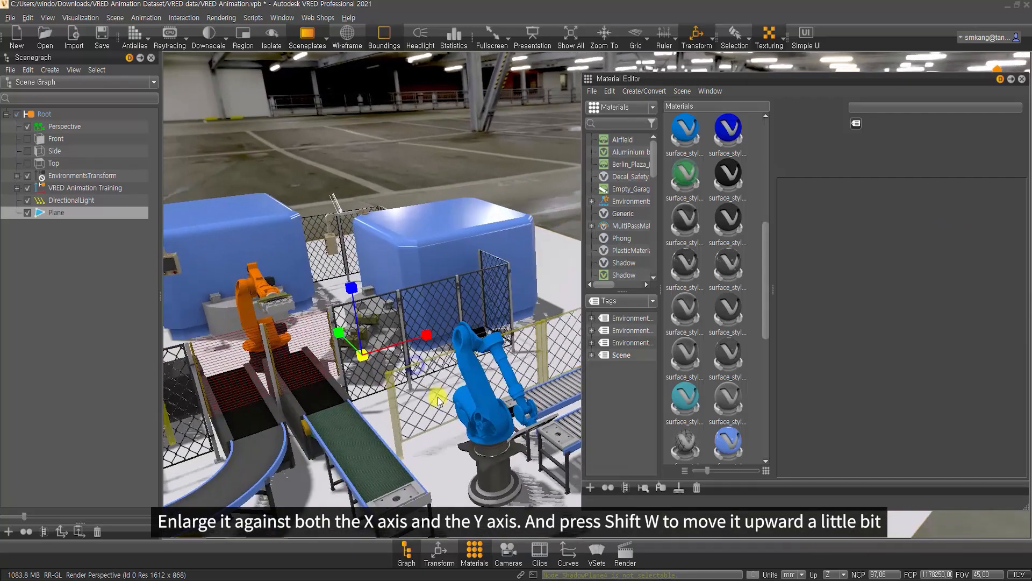
alt+drag(427, 430, 419, 360)
key(shift+w)
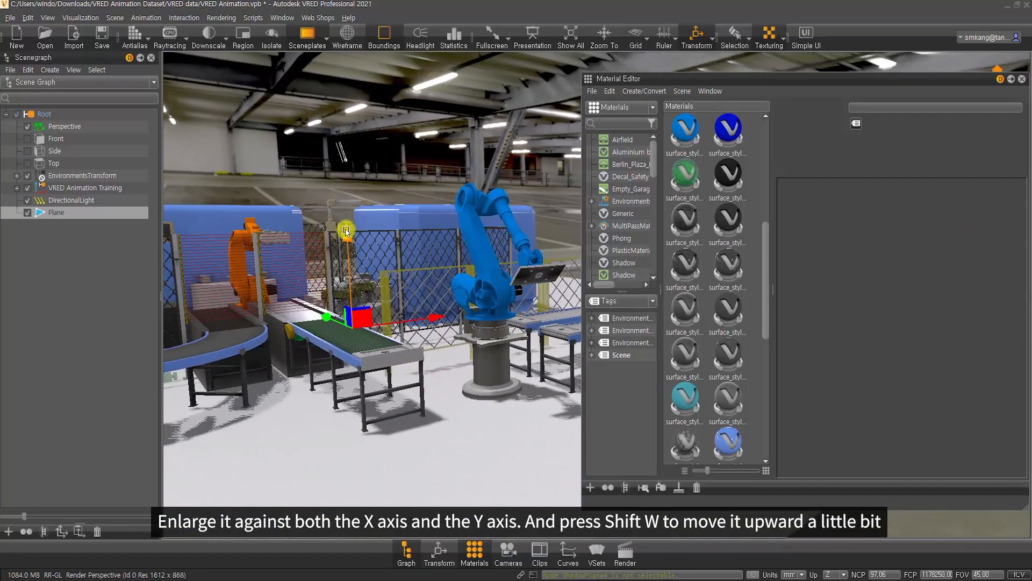
drag(347, 230, 345, 238)
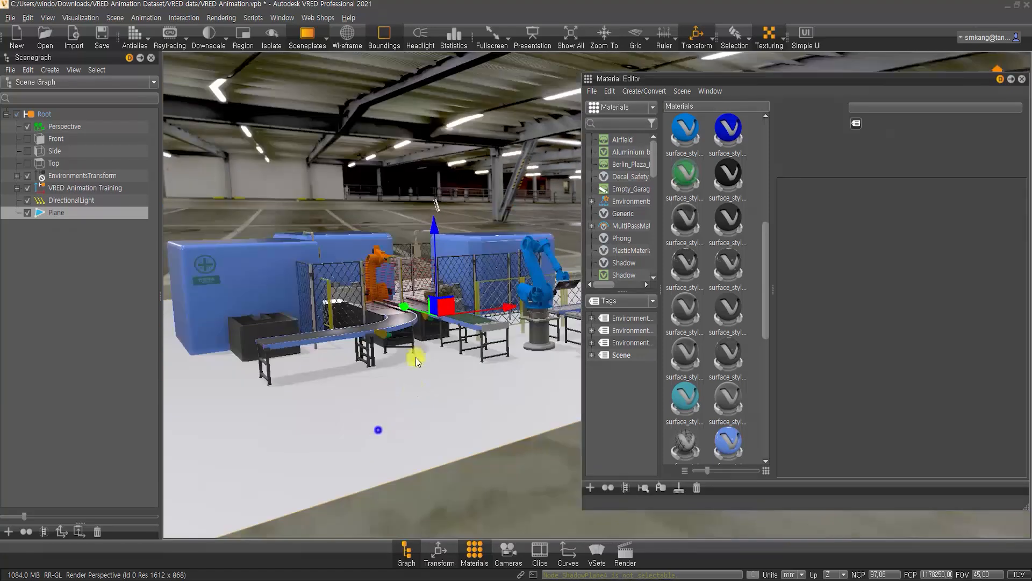
drag(414, 352, 330, 408)
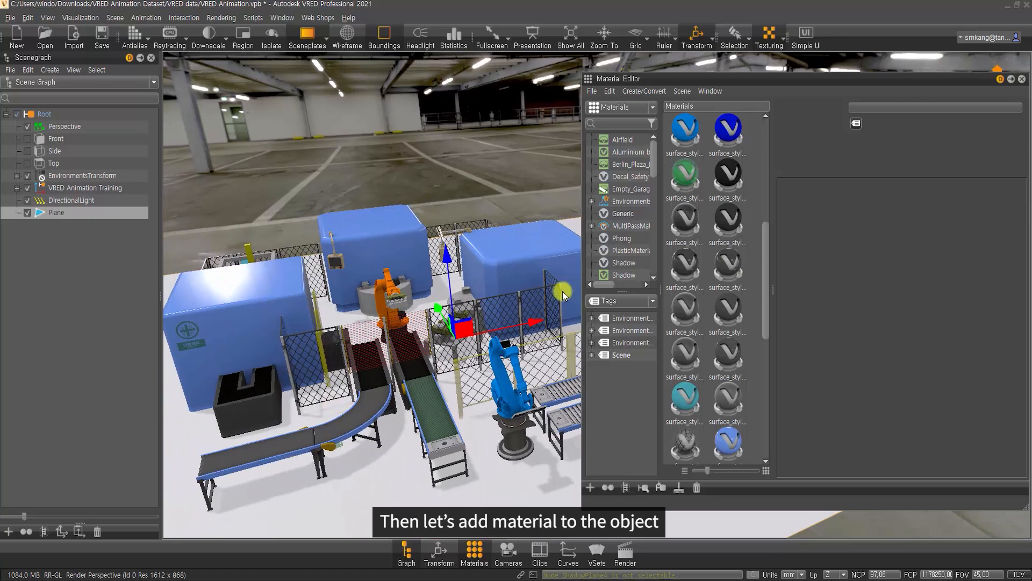
Dock the Material Editor beside the viewport and convert the floor plane's PlasticMaterial to Reflective Plastic
click(54, 213)
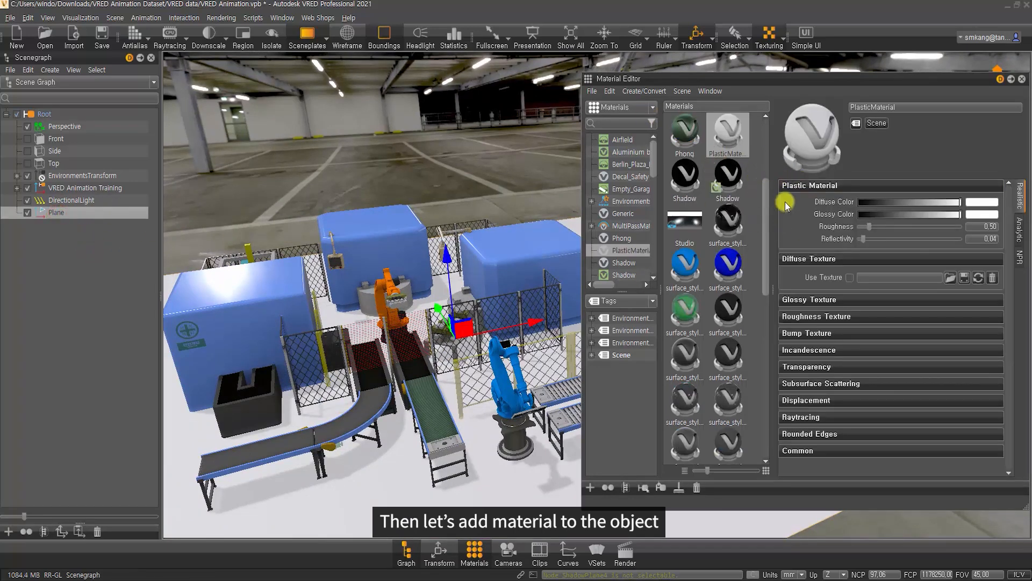
drag(836, 80, 1027, 113)
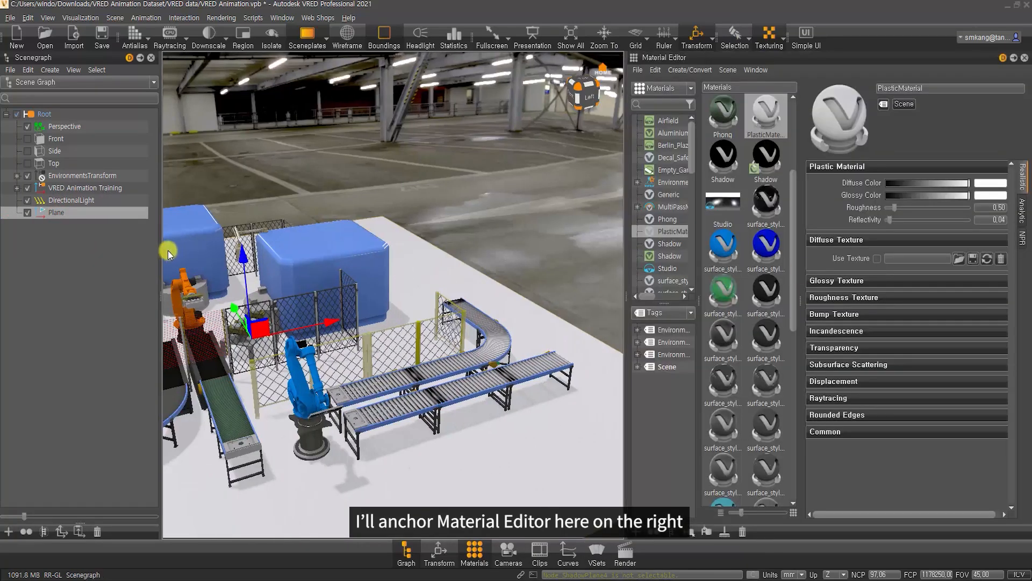
right_click(768, 122)
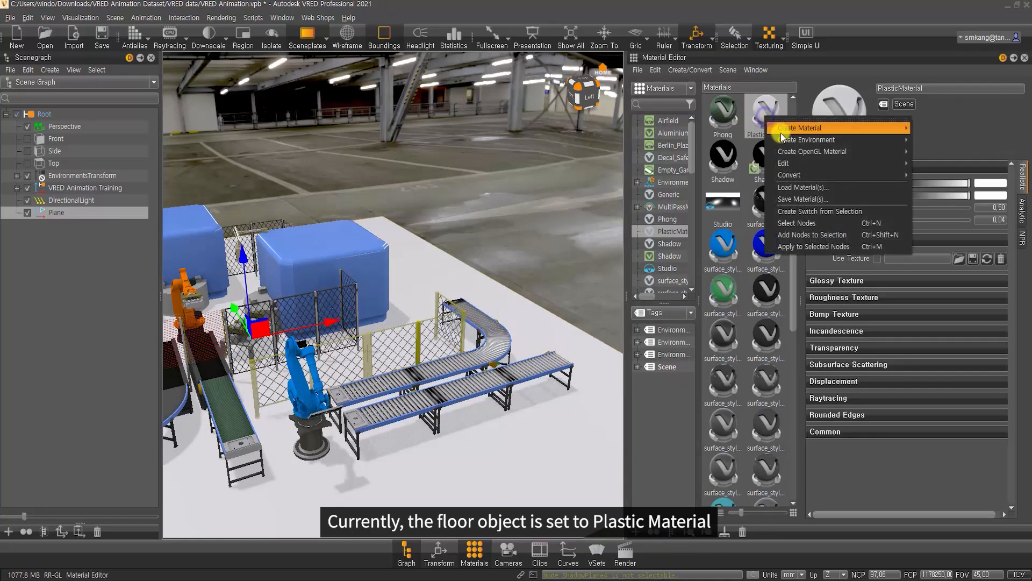
click(801, 176)
mouse_move(946, 179)
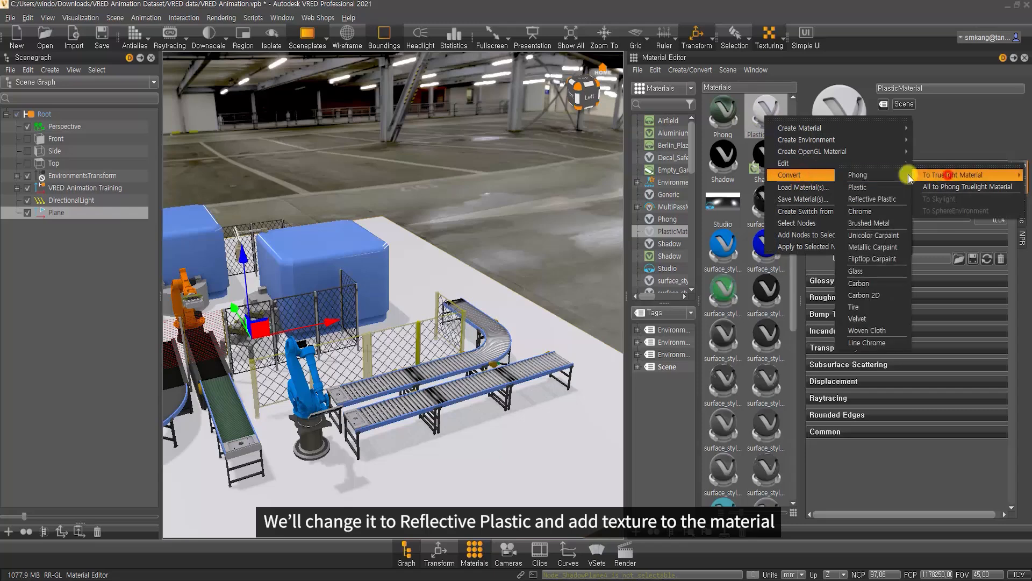
click(887, 200)
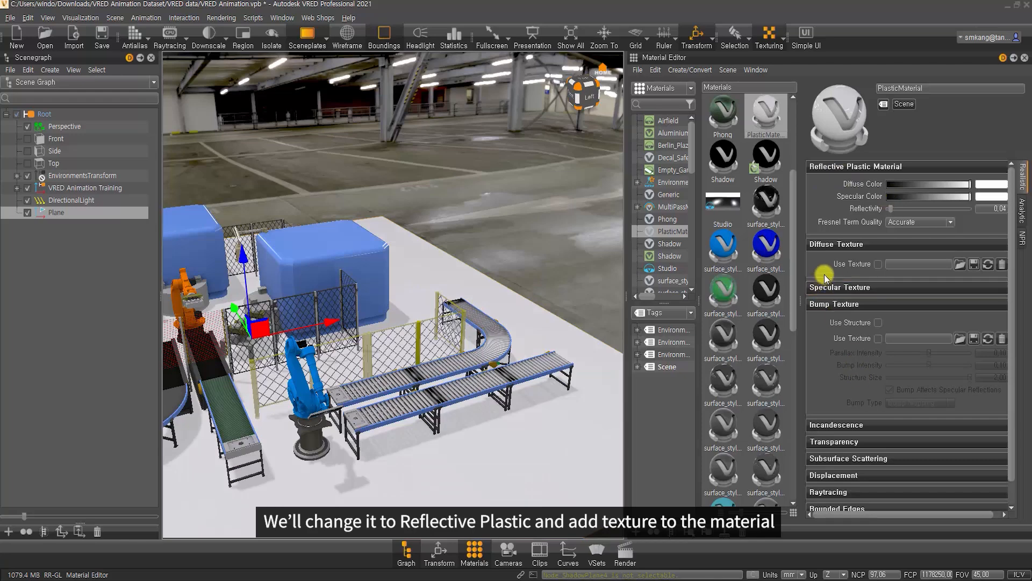
Enable a Diffuse Texture on the floor material, load 045-2.jpg into it and inspect the textured floor
click(878, 264)
click(959, 264)
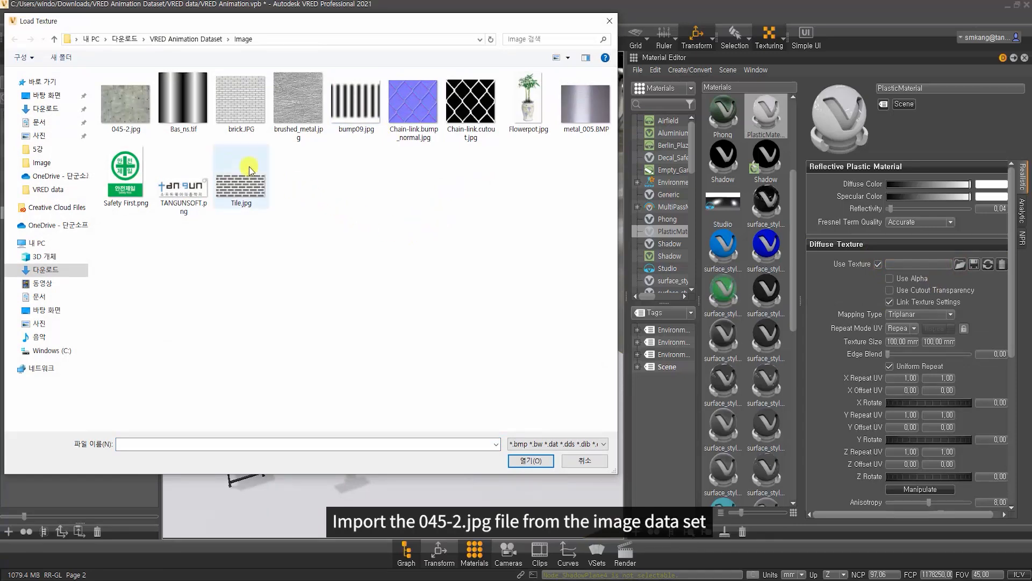
double_click(132, 118)
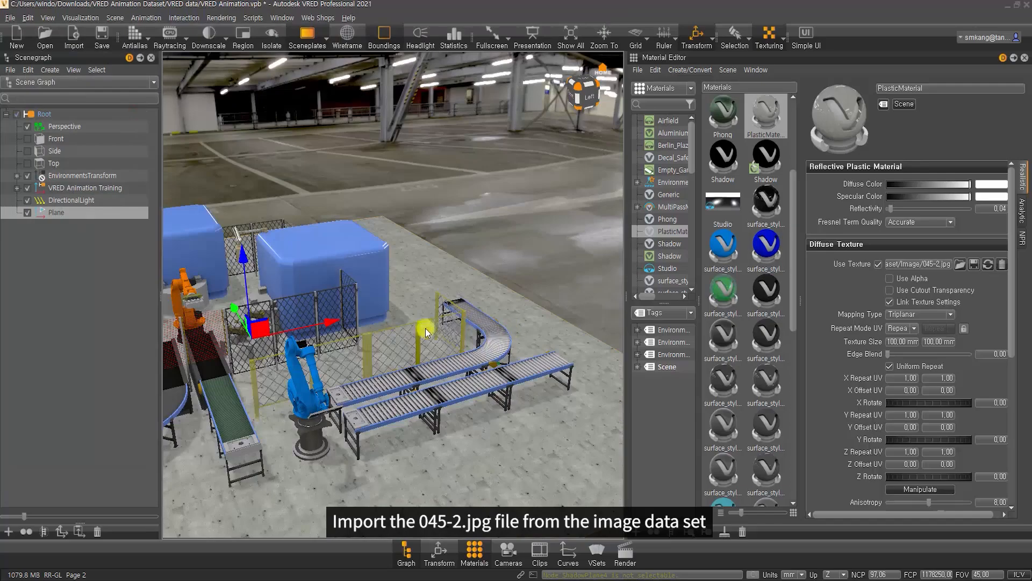
alt+right_drag(412, 331, 411, 420)
alt+drag(412, 421, 385, 376)
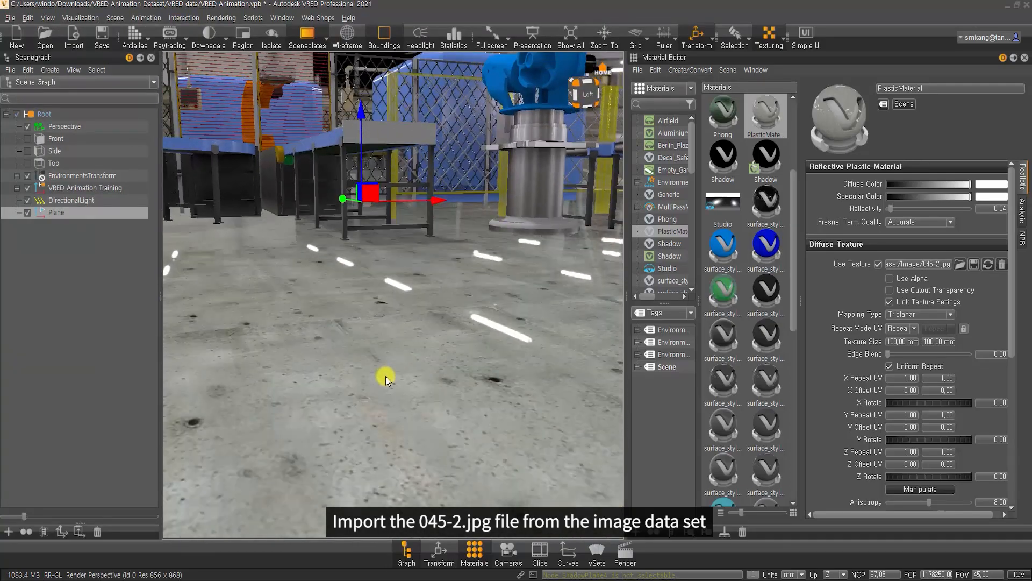
alt+right_drag(406, 396, 409, 346)
alt+drag(408, 347, 276, 379)
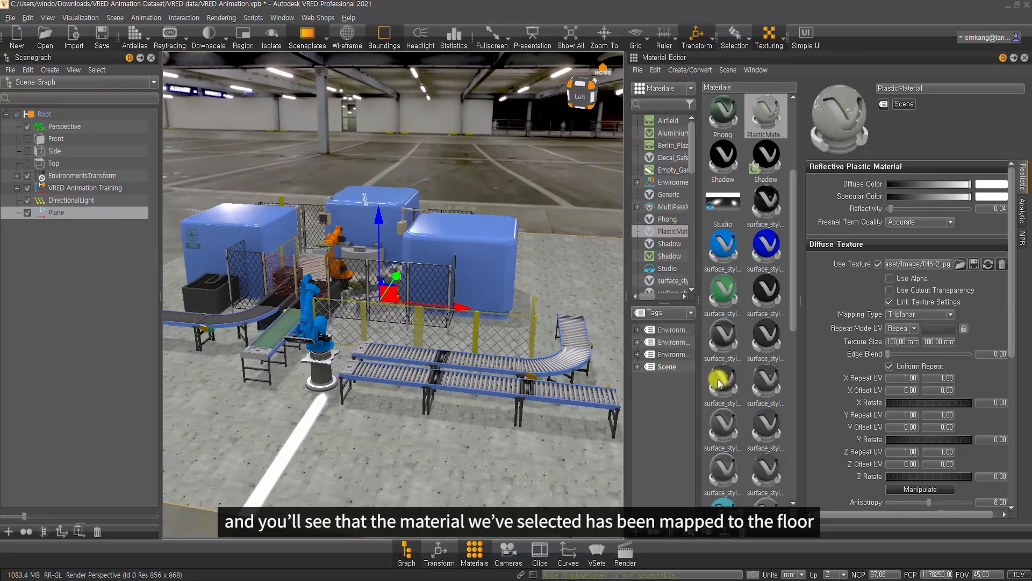
Darken the floor material's Specular Color to a dark grey and set its Reflectivity to 0.01
mouse_move(944, 197)
mouse_down()
mouse_move(907, 207)
mouse_move(902, 198)
mouse_up()
click(988, 209)
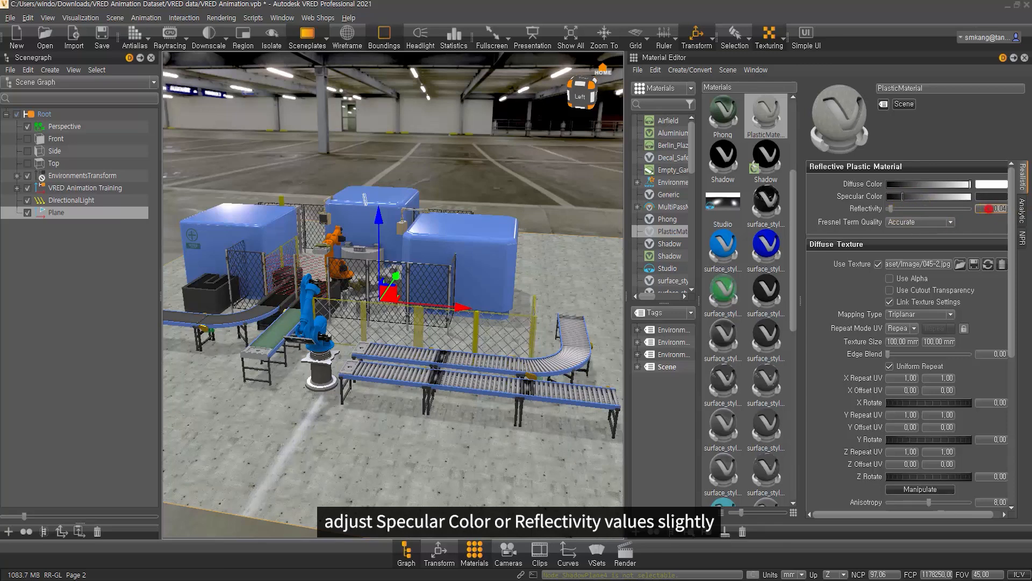
text(0,01)
key(Return)
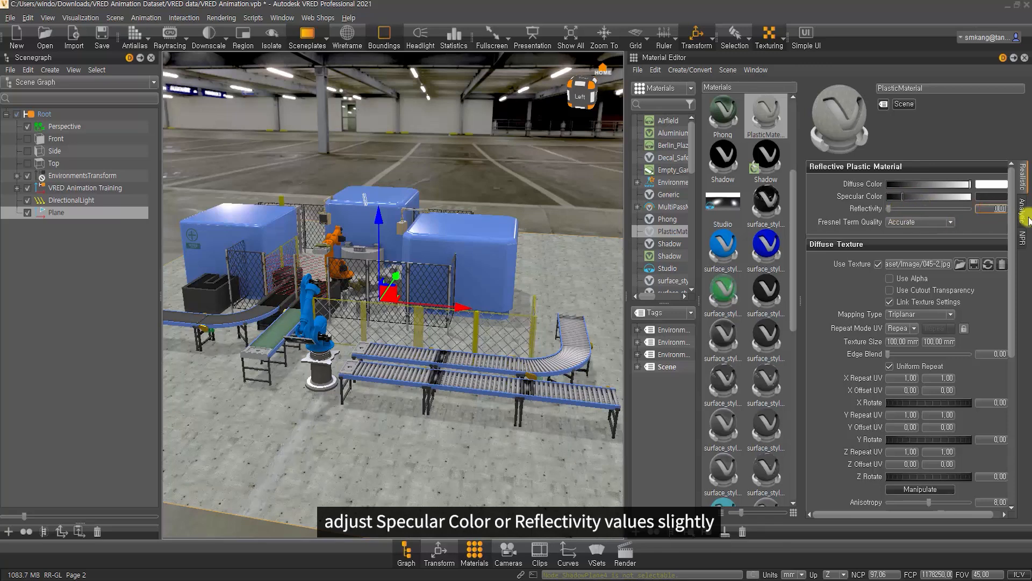
Set the floor material's diffuse Texture Size to 150 mm by 150 mm and collapse the Diffuse Texture settings
mouse_move(307, 263)
alt+mouse_down()
mouse_move(399, 244)
mouse_move(441, 316)
mouse_move(433, 409)
mouse_move(595, 407)
alt+mouse_up()
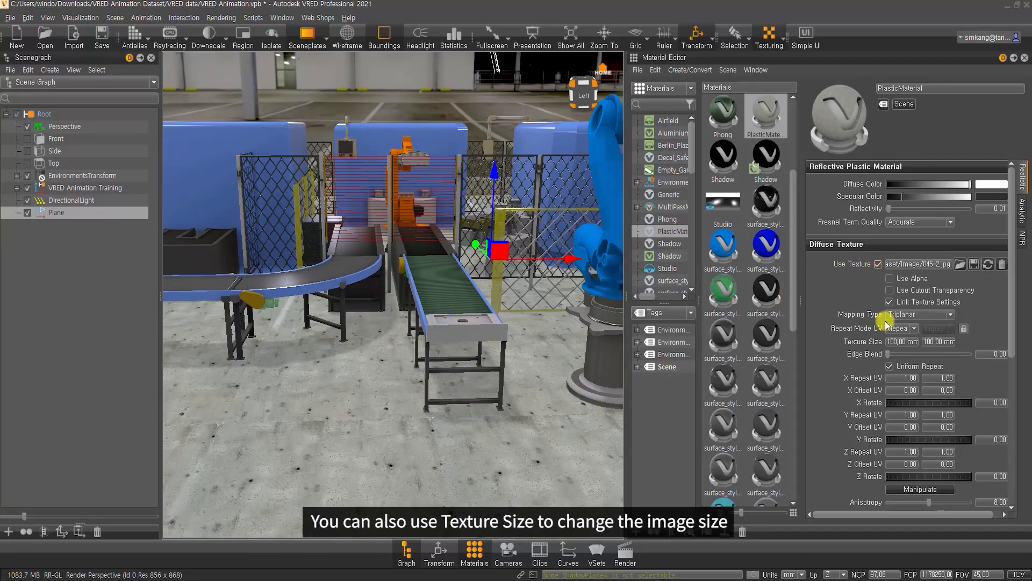
click(898, 342)
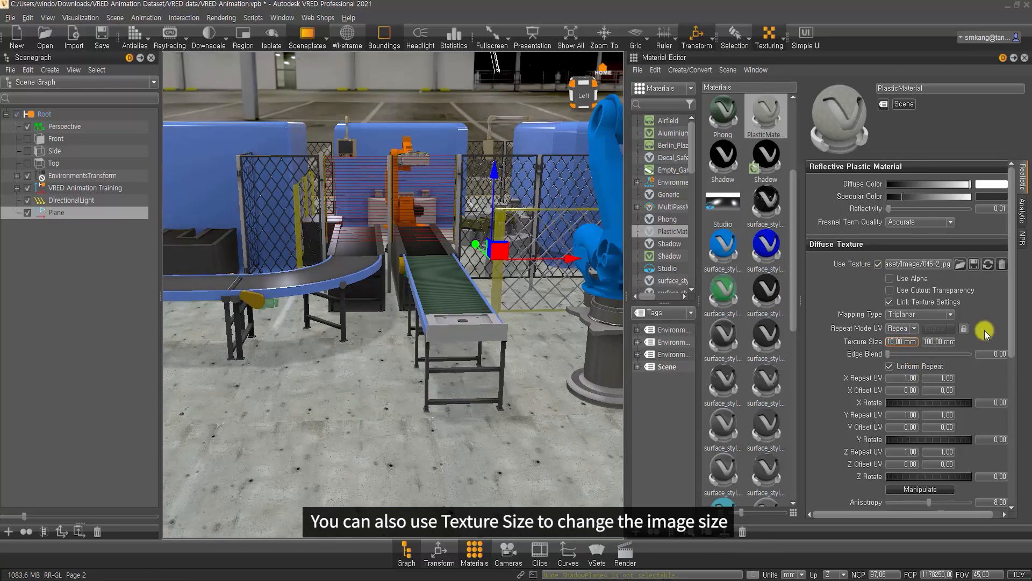
text(5)
key(Tab)
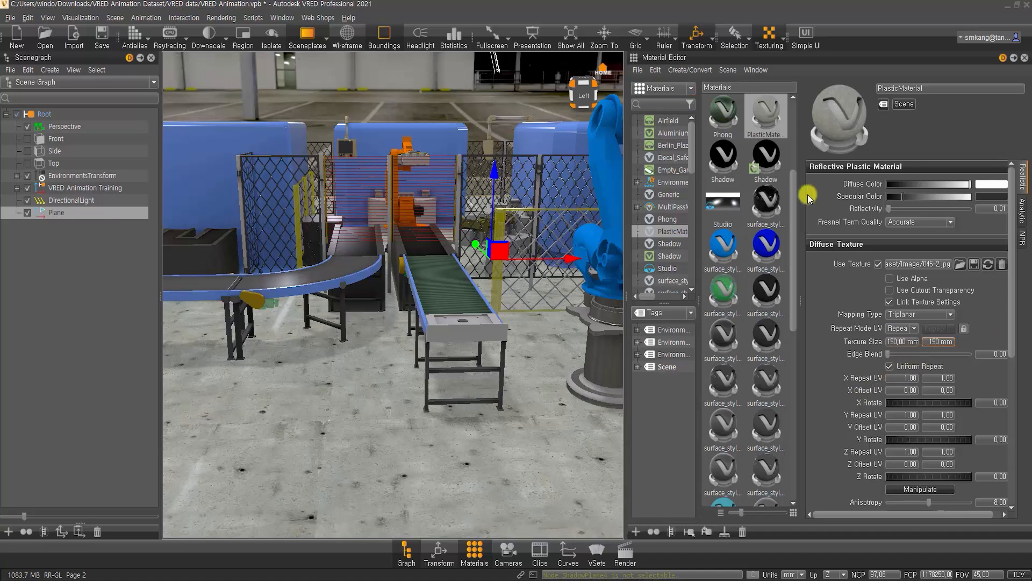
click(839, 245)
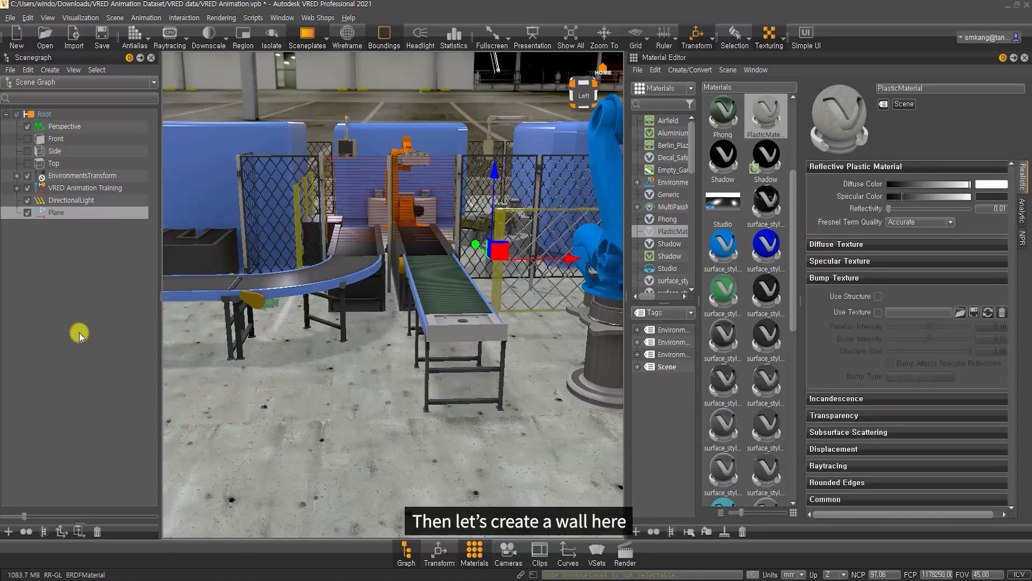
Create a box geometry for the wall with the default size of 1000 x 1000 x 1000
click(82, 298)
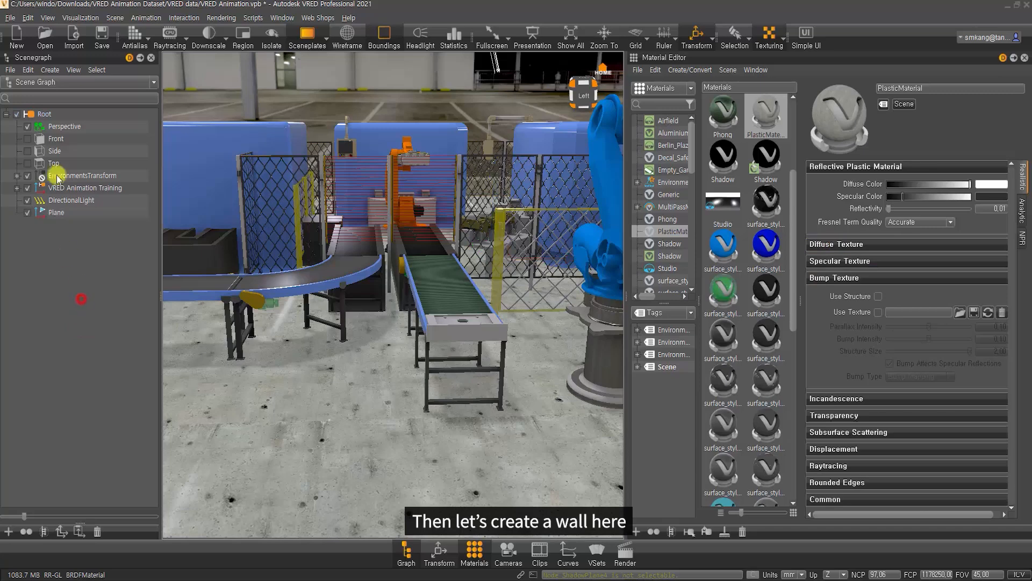
click(50, 70)
mouse_move(72, 89)
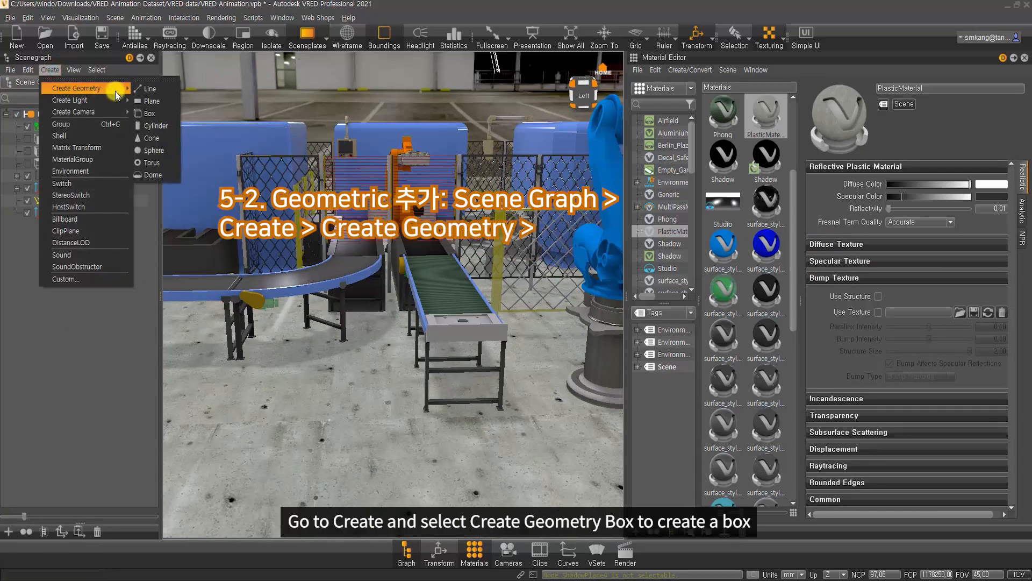
click(155, 114)
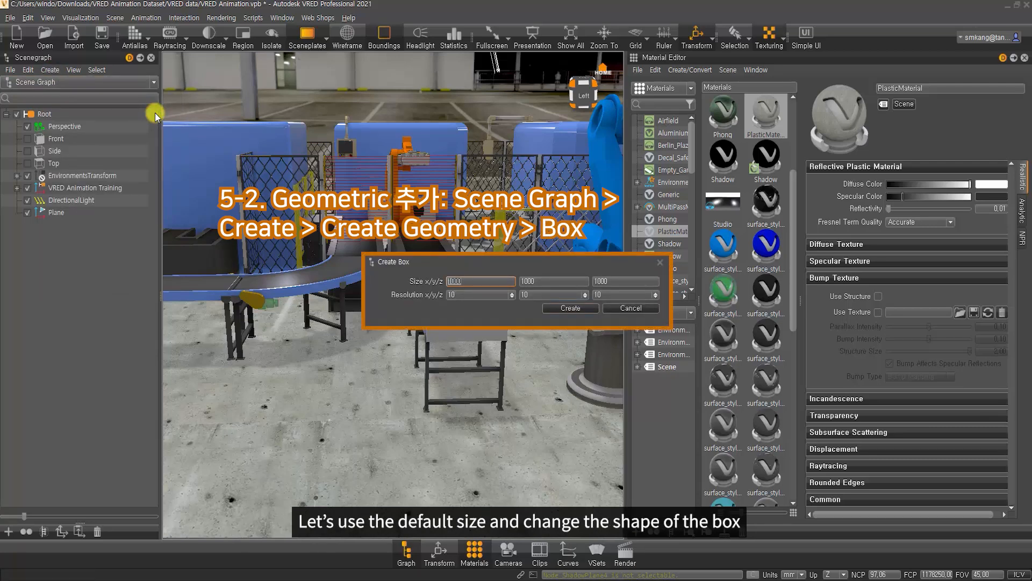
key(Return)
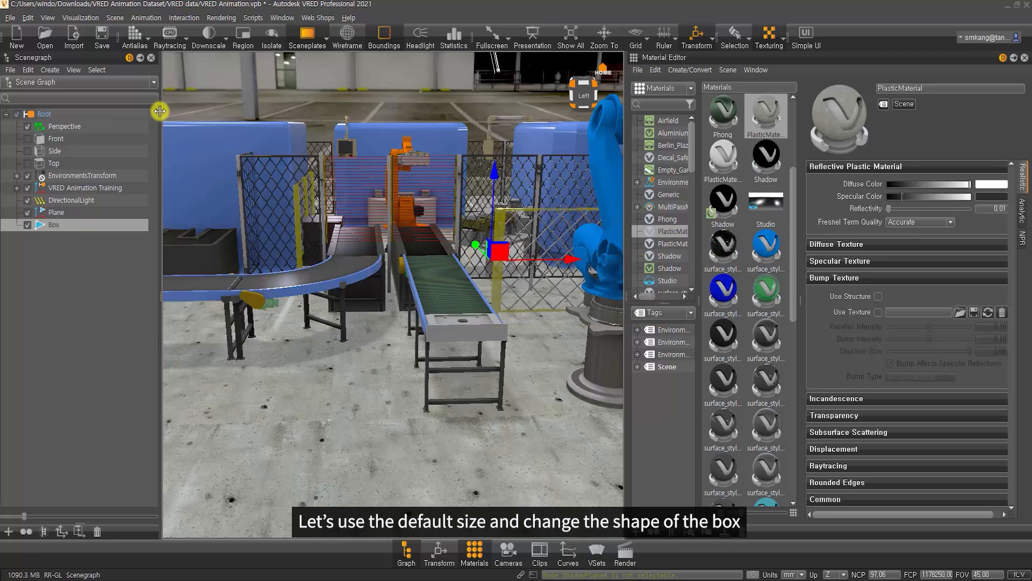
Scale the new box into a long, thin wall that spans the width of the floor plane
alt+right_drag(492, 353, 314, 306)
alt+drag(314, 306, 443, 330)
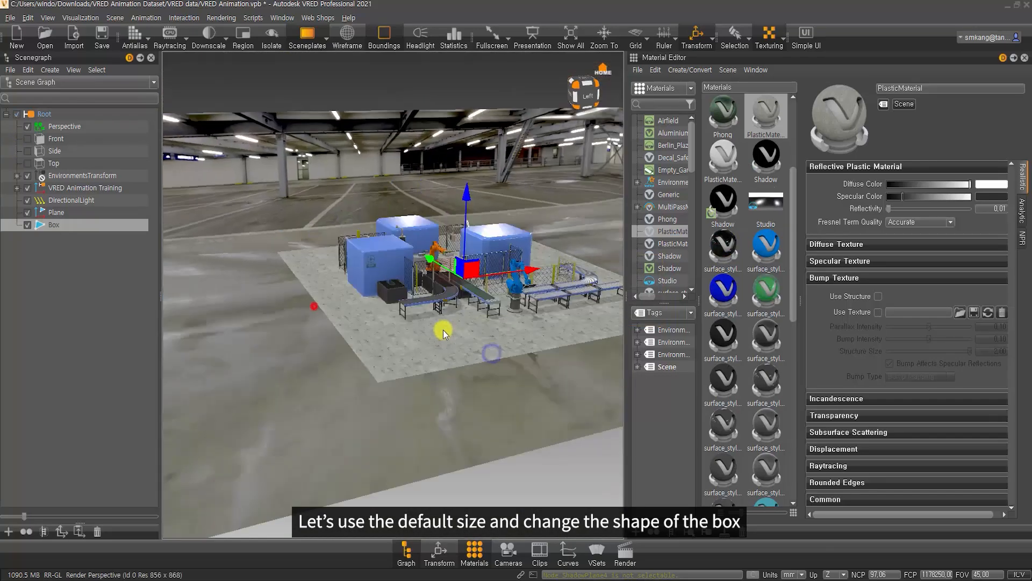
alt+right_drag(443, 330, 419, 457)
alt+drag(420, 457, 276, 412)
drag(489, 193, 493, 102)
drag(445, 150, 926, 140)
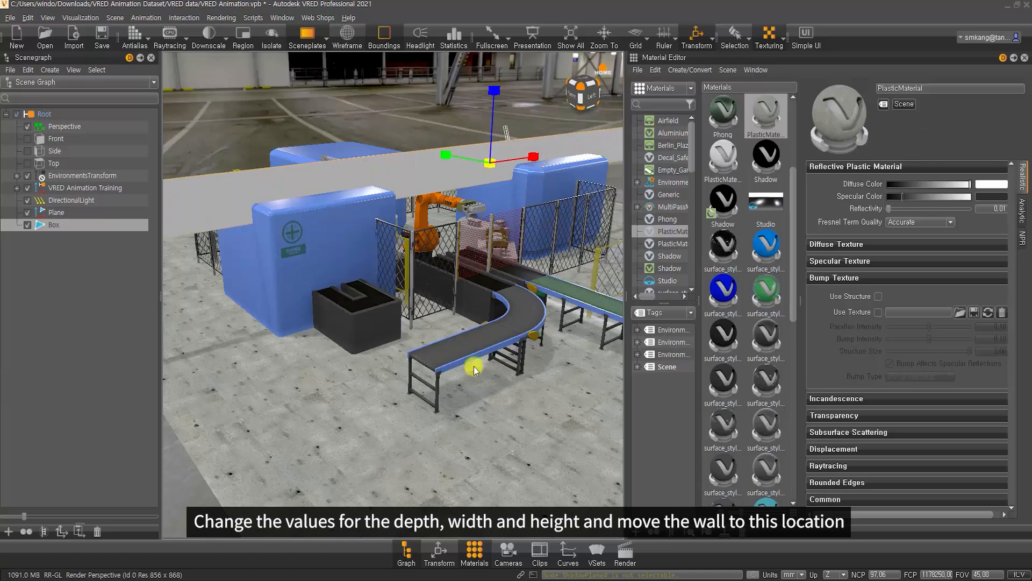
Stretch the wall taller along Z and place it upright on the floor's back edge behind the machines
right_drag(477, 318, 454, 306)
drag(426, 198, 438, 0)
drag(427, 203, 429, 168)
drag(393, 252, 330, 187)
scroll(415, 344, down, 2)
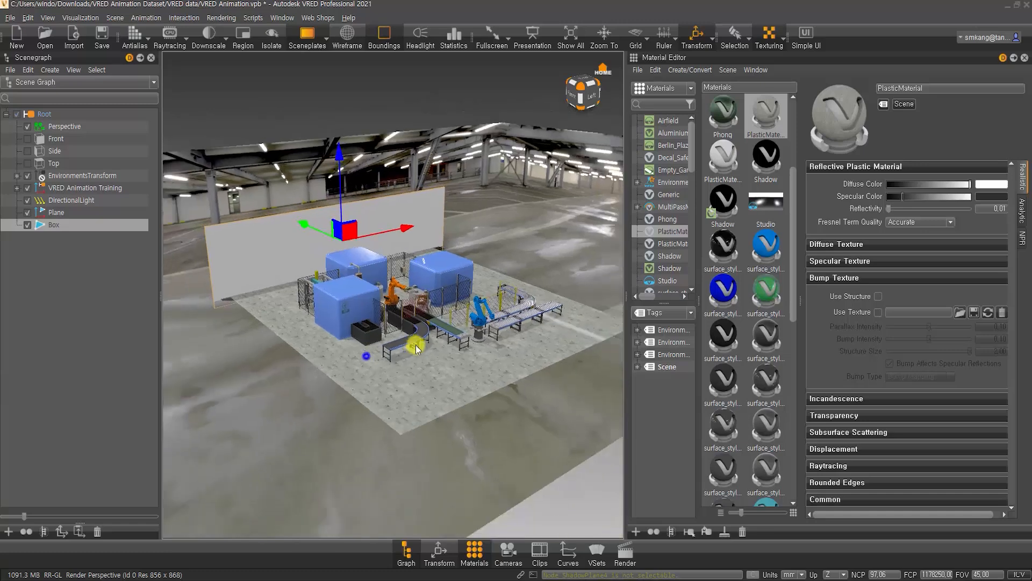
Duplicate the wall box and pull the copy forward along its Y axis over the machine area
alt+drag(403, 339, 255, 373)
alt+middle_drag(256, 373, 486, 348)
alt+middle_drag(400, 361, 347, 352)
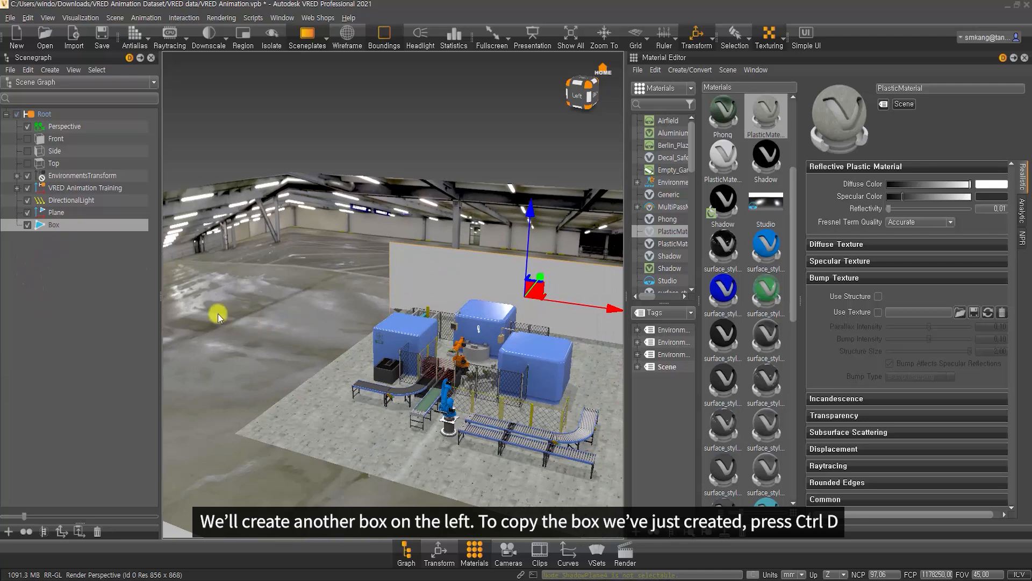
key(ctrl+d)
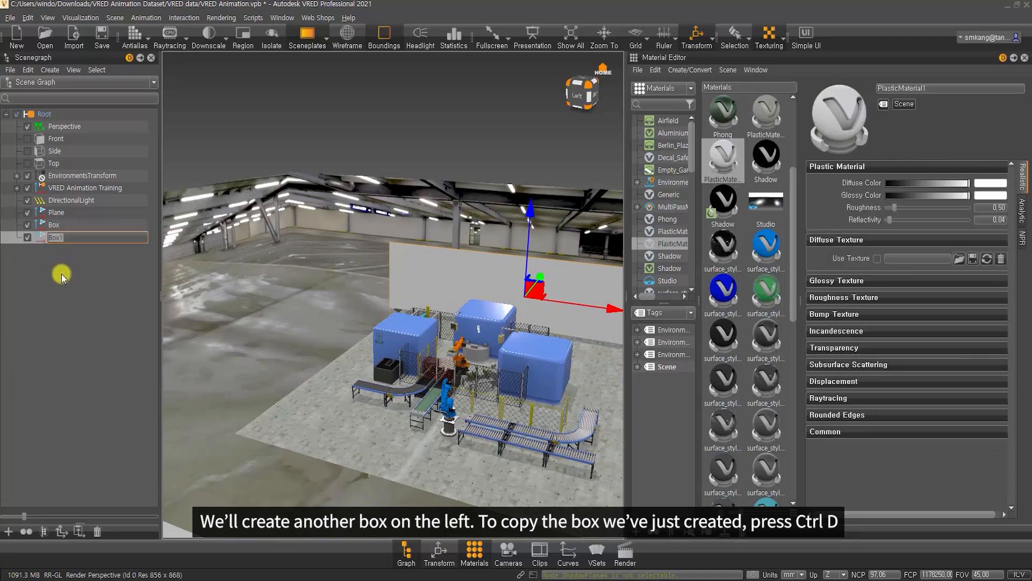
key(Return)
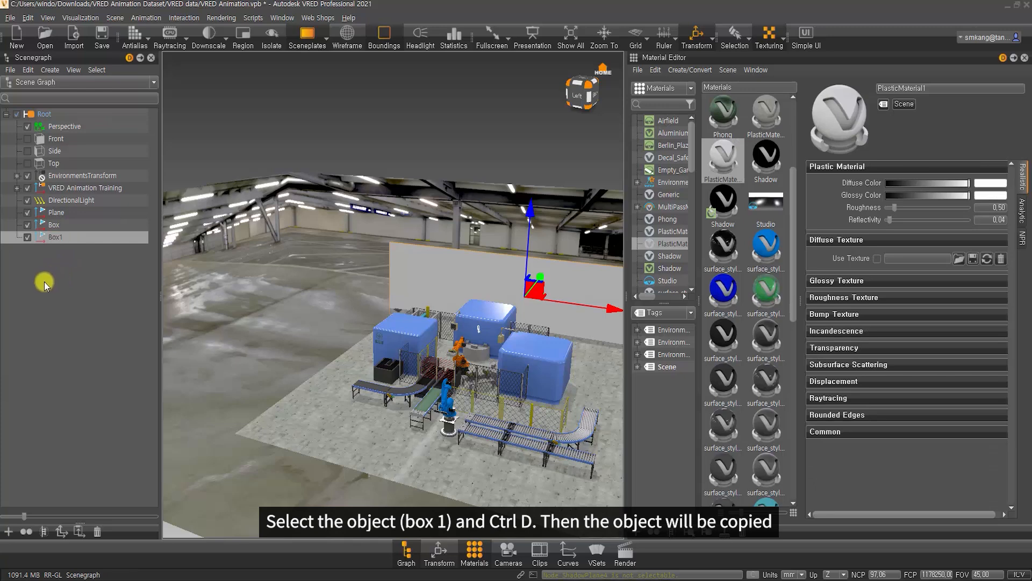
drag(531, 271, 491, 320)
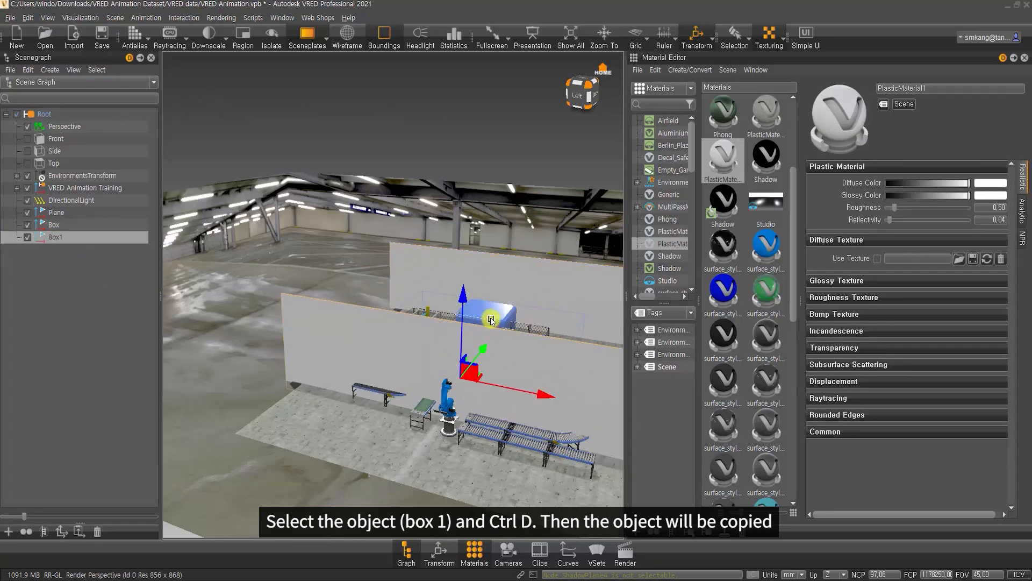
Rotate the copied wall 90 degrees about Z and move it to the floor's side edge to form a corner
click(439, 551)
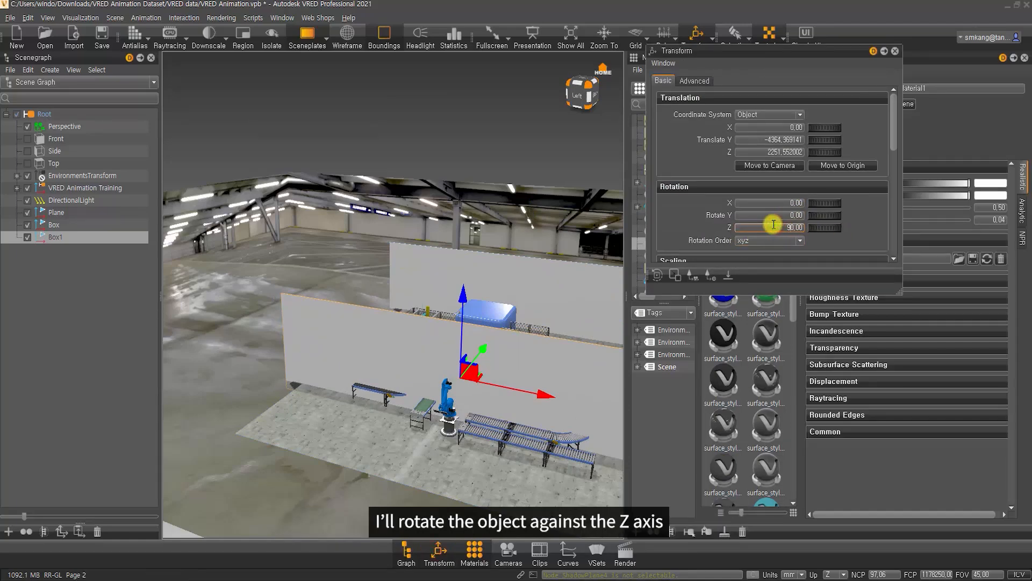
key(Return)
drag(544, 393, 375, 303)
click(895, 51)
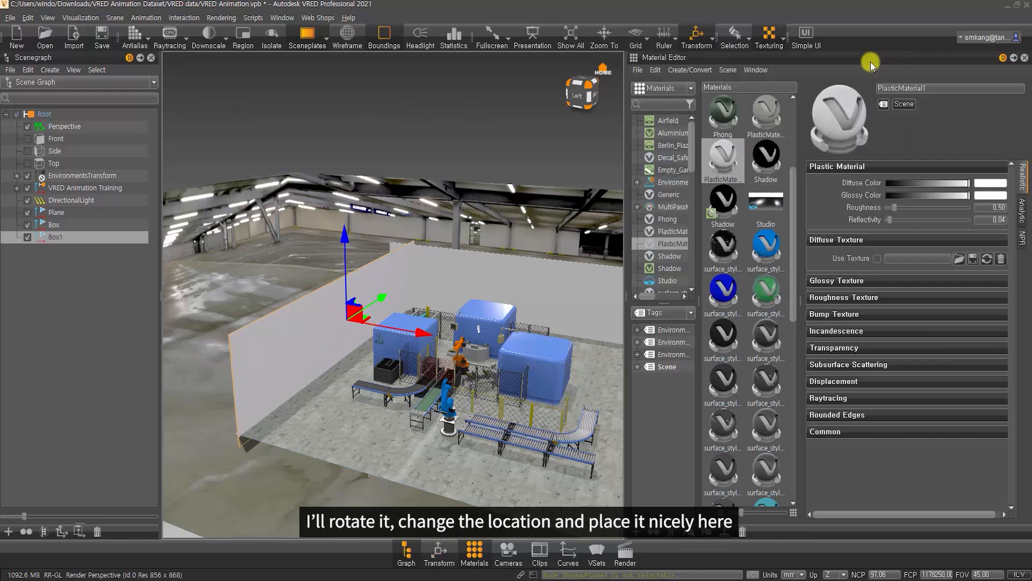
Convert the walls' PlasticMaterial1 to Reflective Plastic and darken its Diffuse and Specular Colors to mid grey
scroll(537, 253, up, 5)
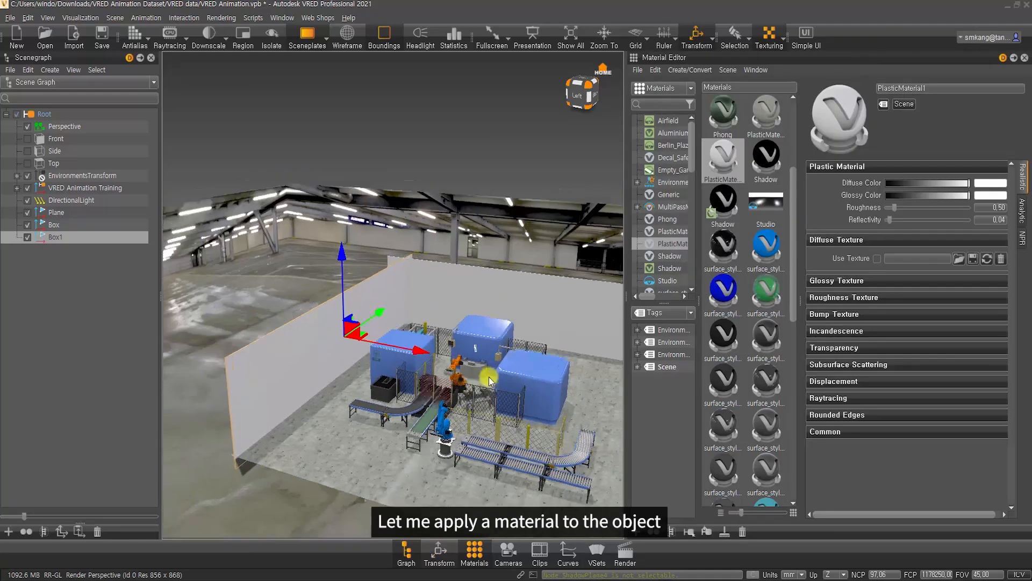
middle_drag(511, 359, 467, 296)
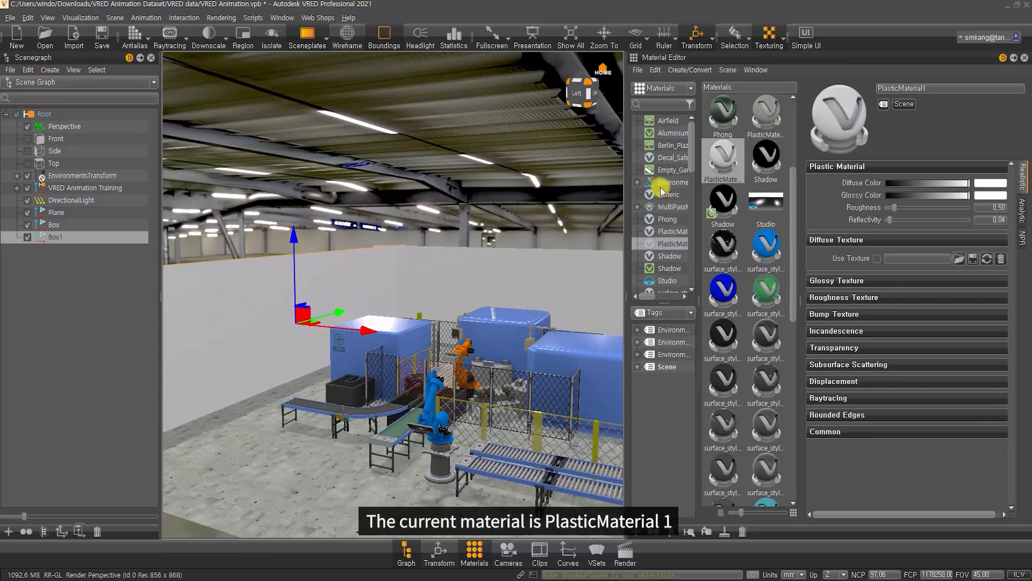
right_click(720, 147)
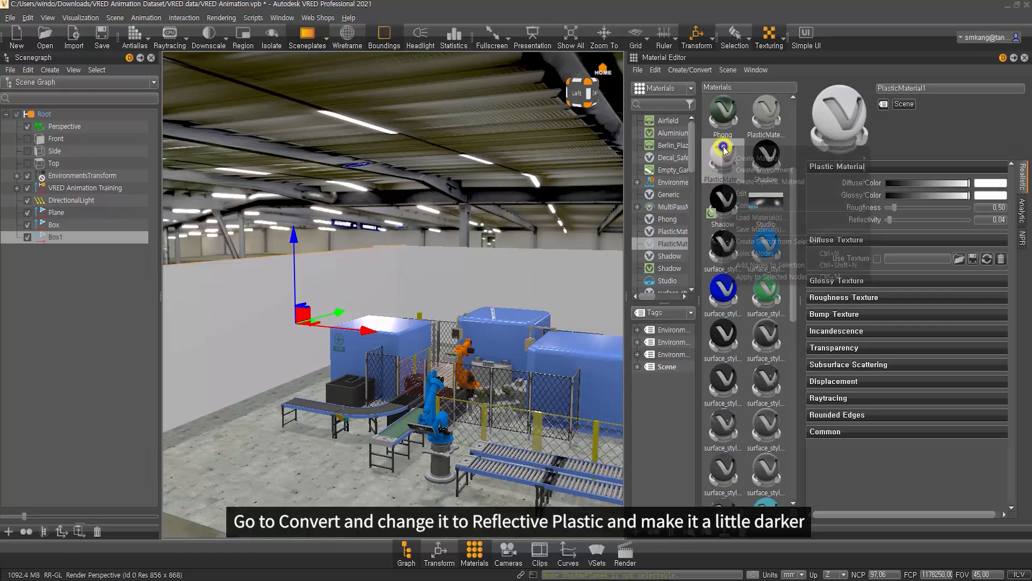
mouse_move(755, 209)
click(903, 205)
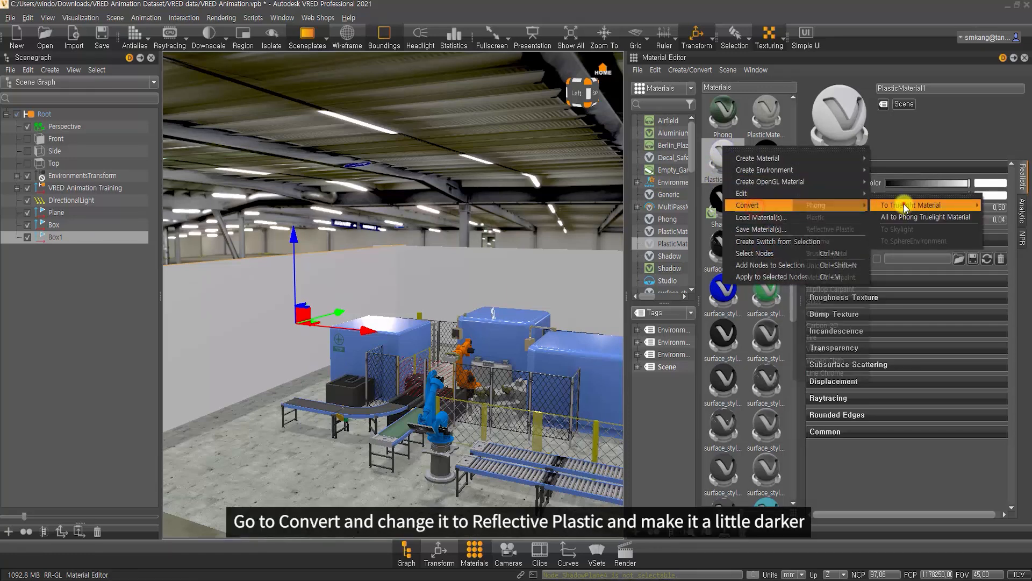
click(847, 229)
drag(925, 184, 933, 197)
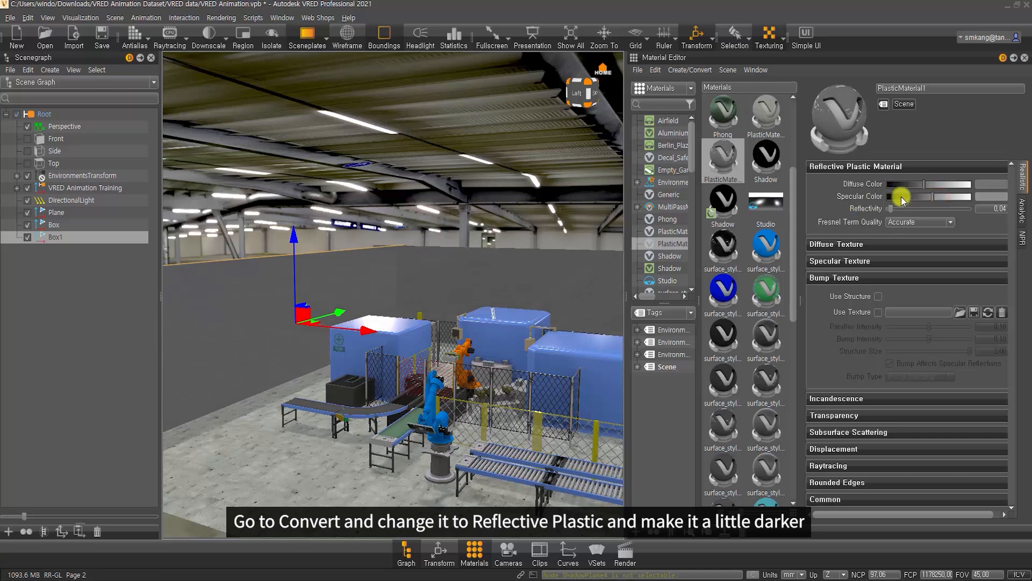
Load brick.JPG as the Diffuse Texture of the wall material
click(859, 166)
click(845, 184)
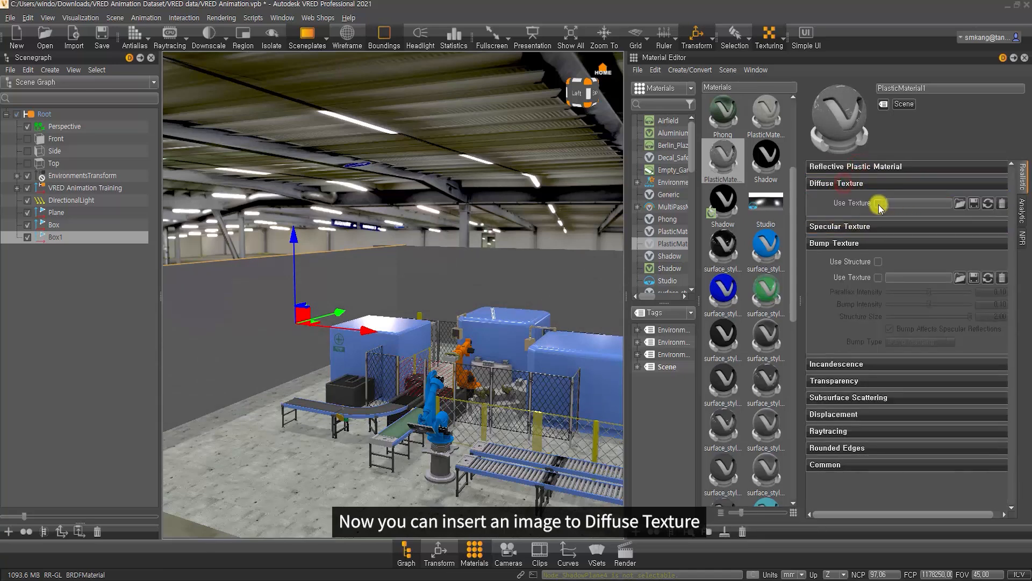
click(960, 203)
click(459, 223)
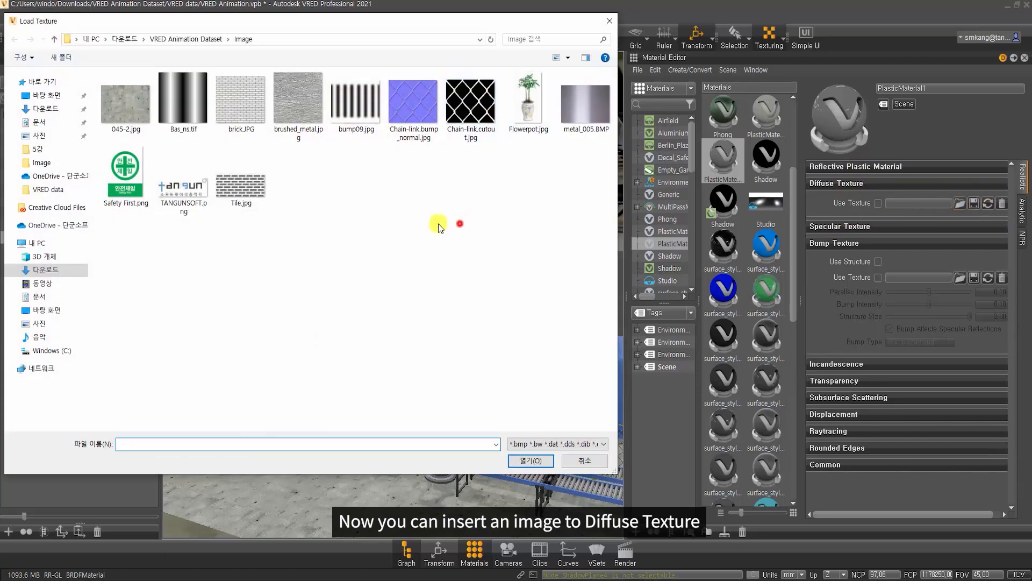
double_click(240, 109)
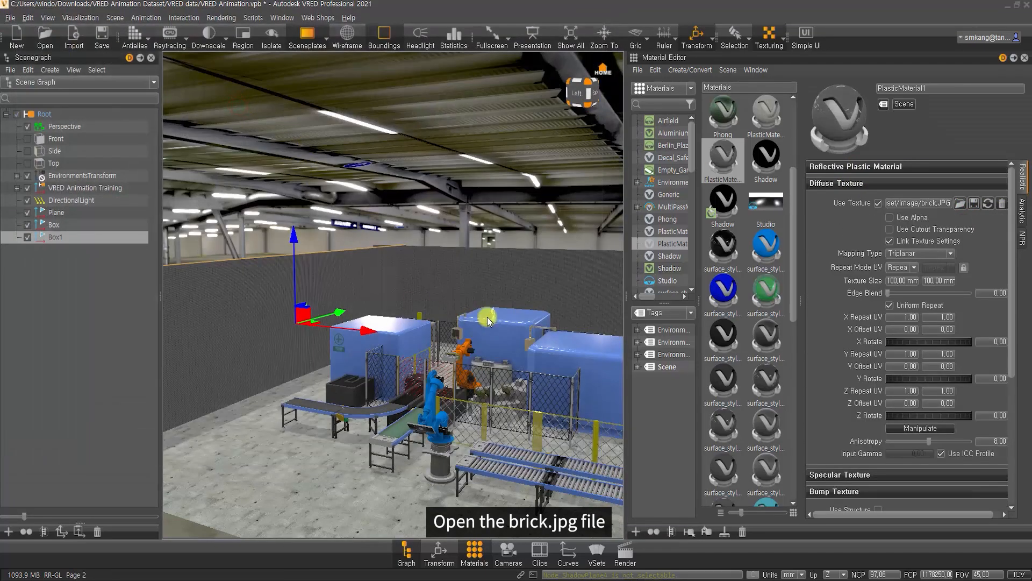
Check the brick pattern up close and change the texture's Mapping Type to UV
alt+right_drag(487, 387, 478, 562)
alt+middle_drag(516, 322, 359, 360)
alt+right_drag(398, 313, 448, 320)
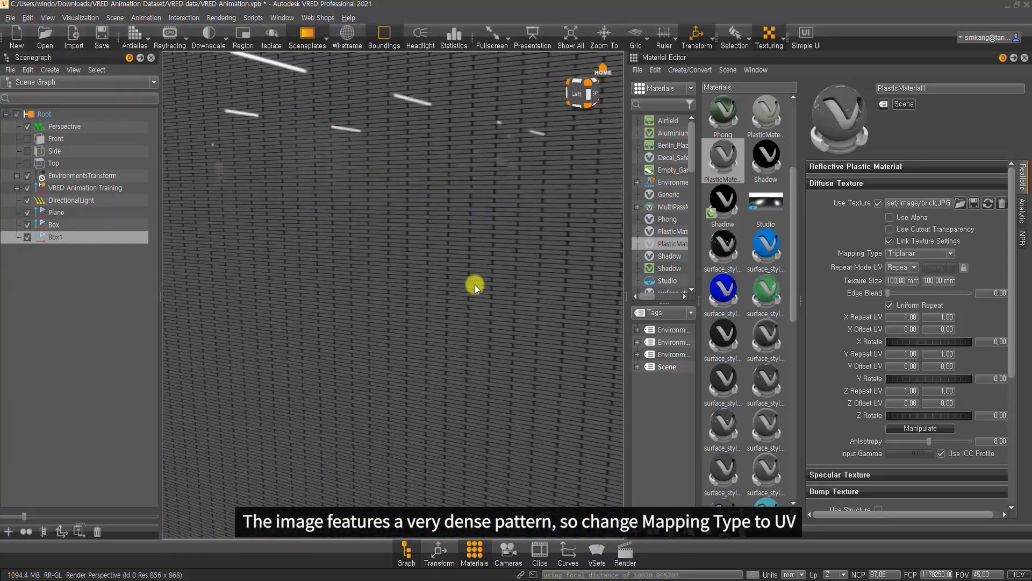
click(912, 255)
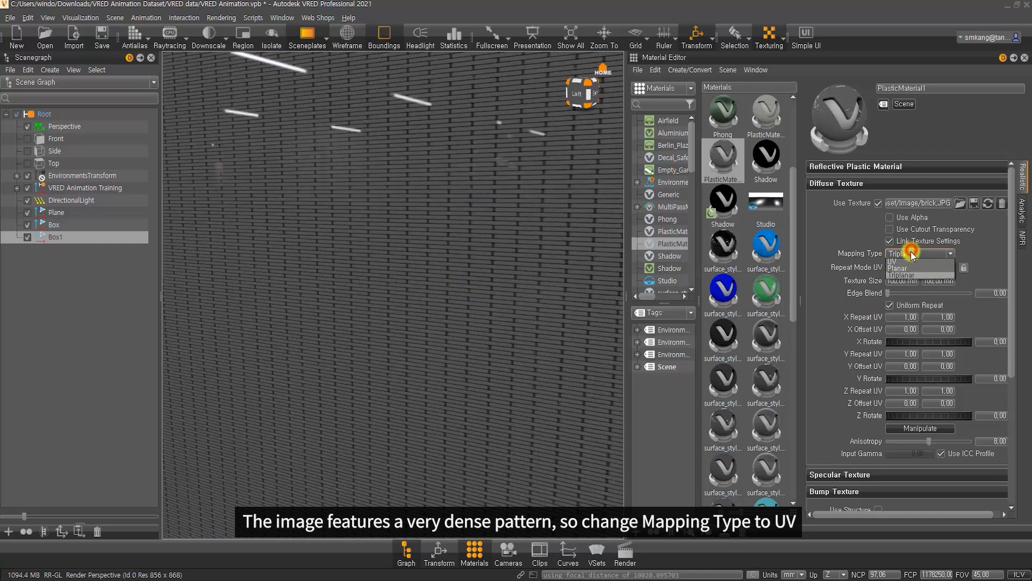
click(914, 261)
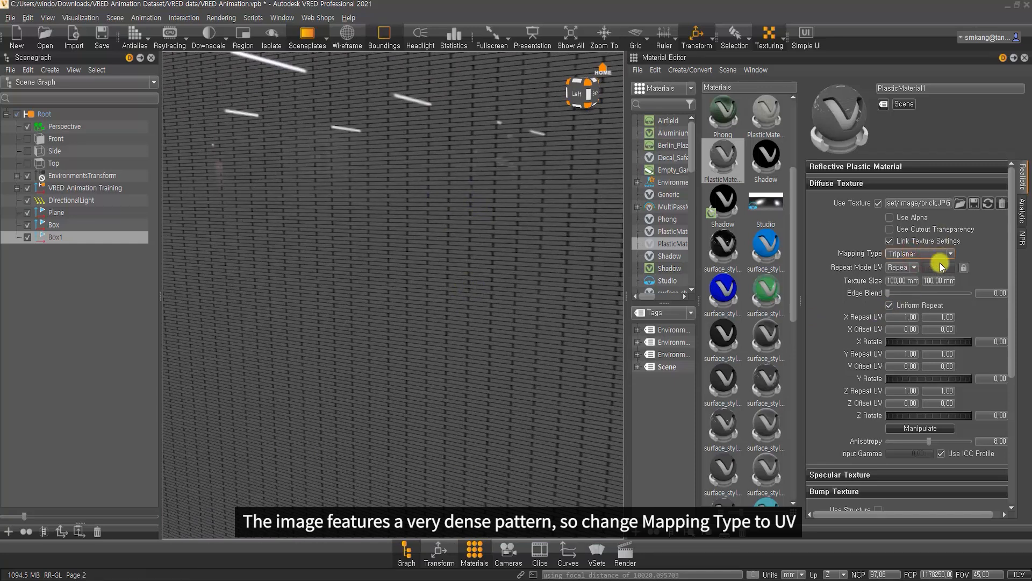
Set the brick texture's Repeat UV to 5 and 1.5, inspect the walls and collapse the Diffuse Texture settings
click(892, 293)
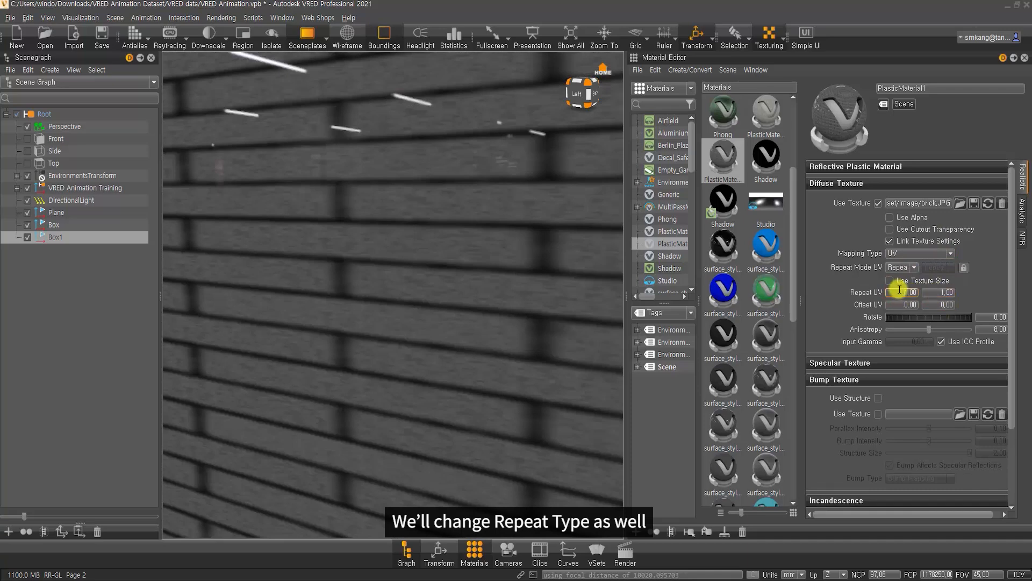
text(5)
key(Tab)
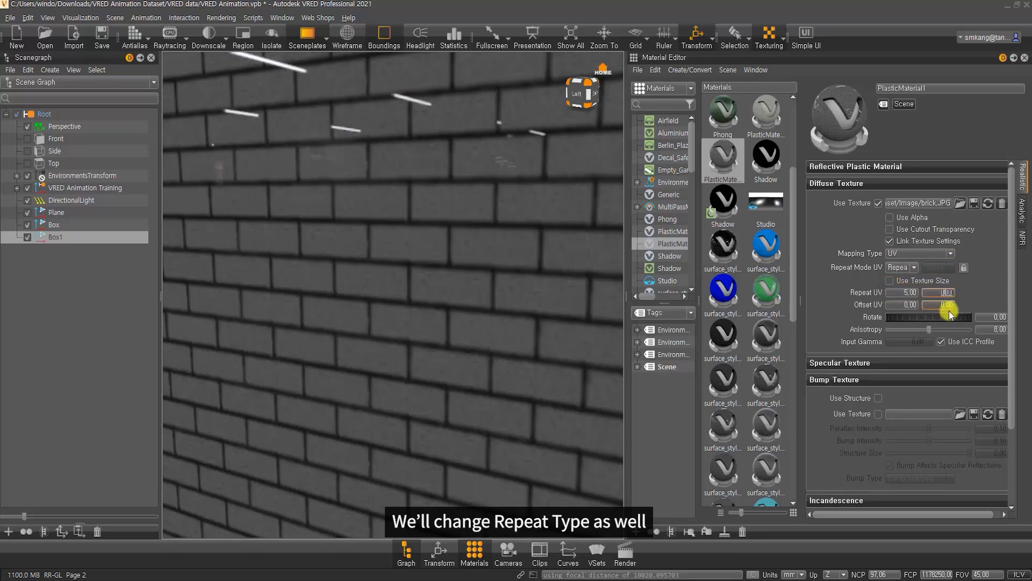
right_drag(524, 450, 557, 129)
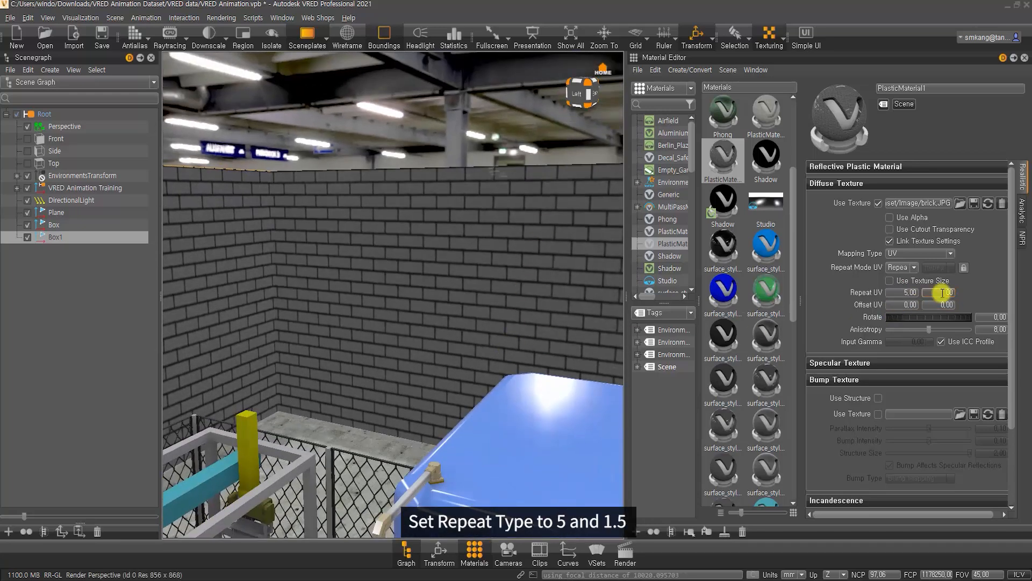
text(2)
key(Tab)
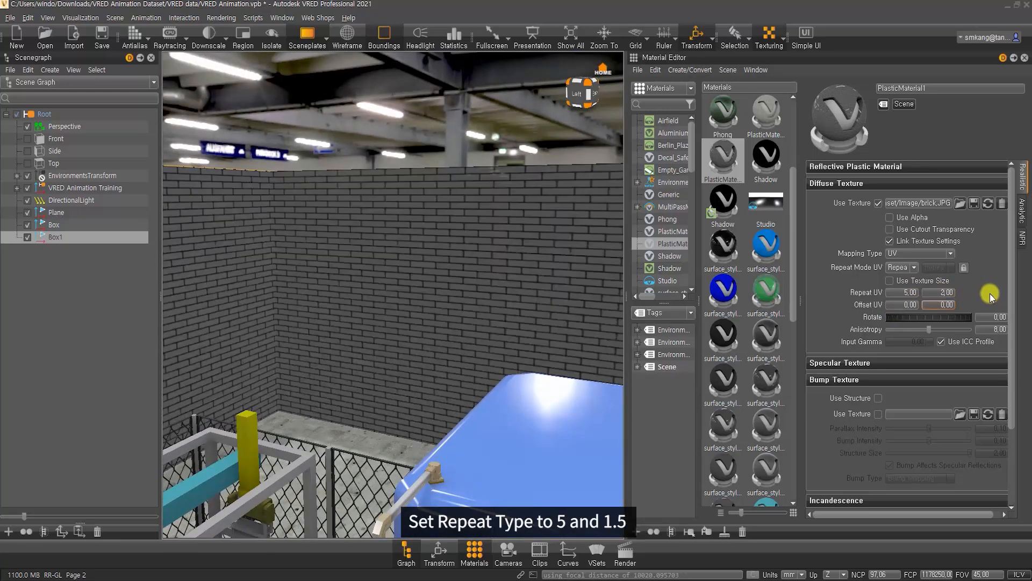
click(938, 291)
text(1,50)
key(Return)
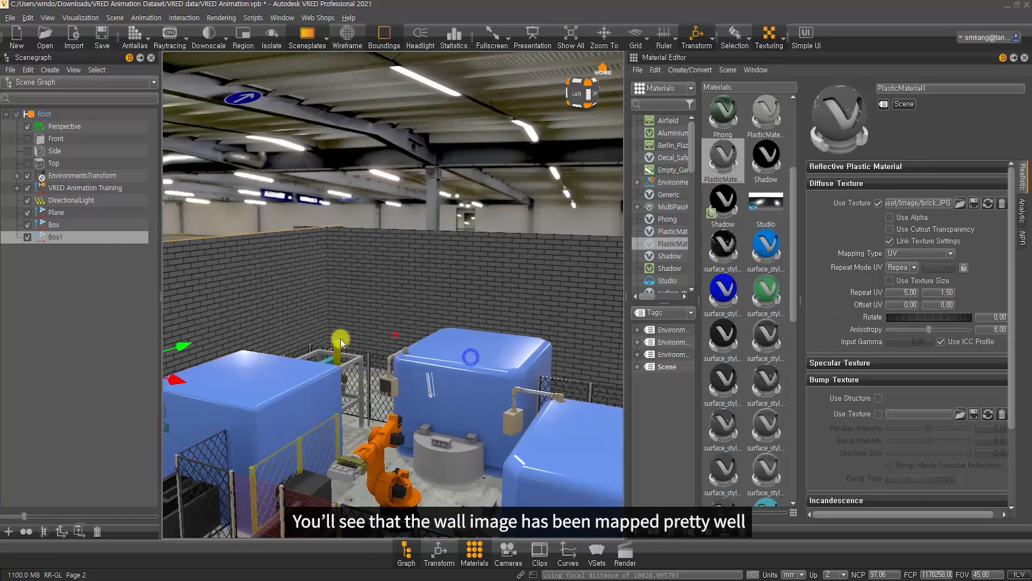
drag(340, 339, 329, 390)
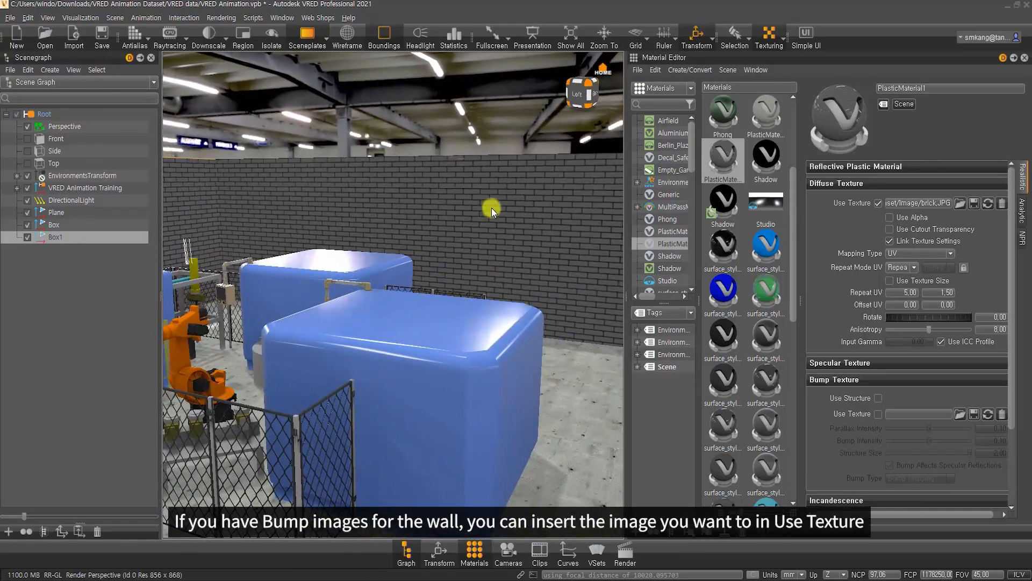
click(833, 184)
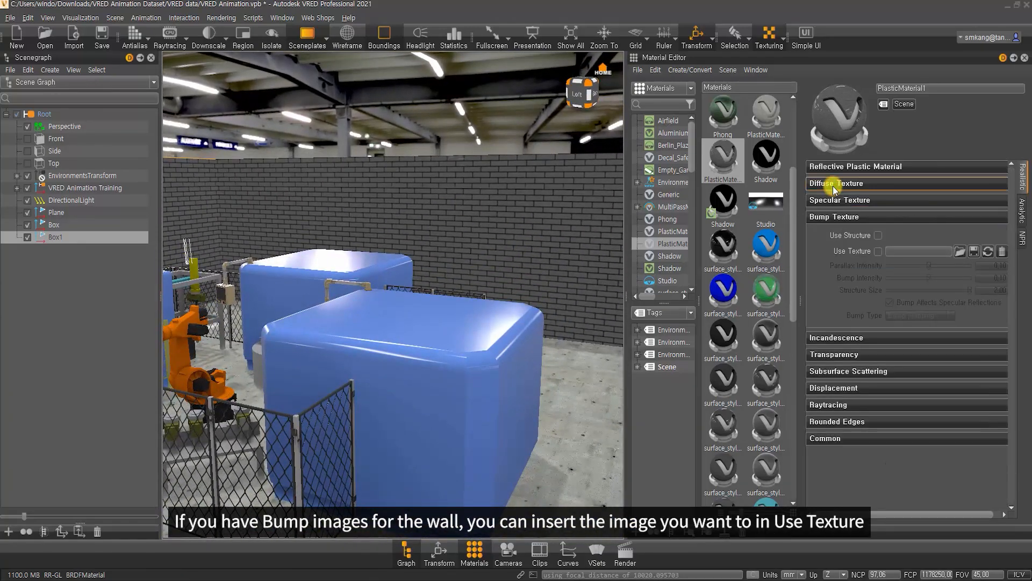
Enable the bump texture on the wall material, load brick.JPG into it, and check the wall surface up close
click(878, 251)
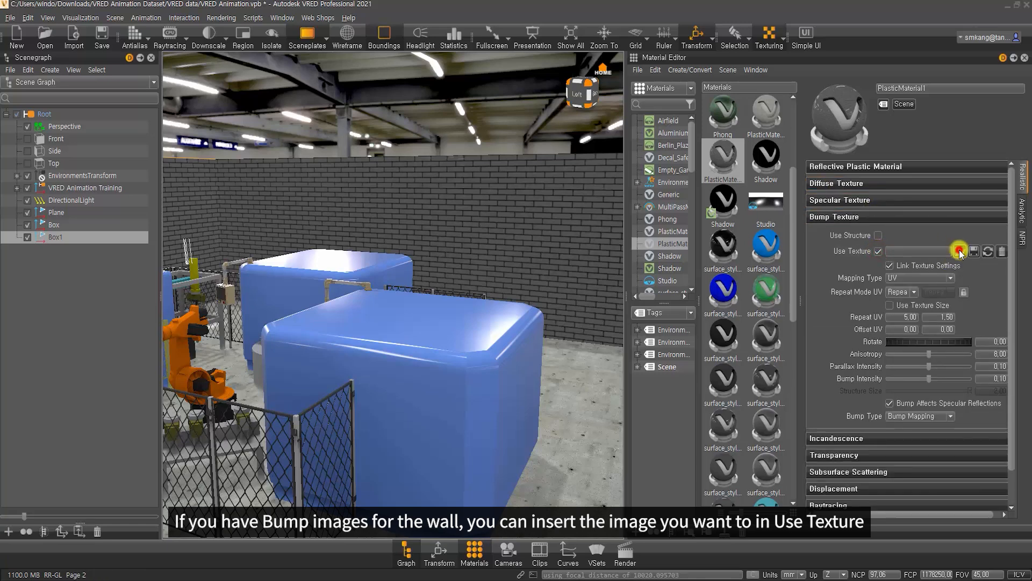
click(960, 251)
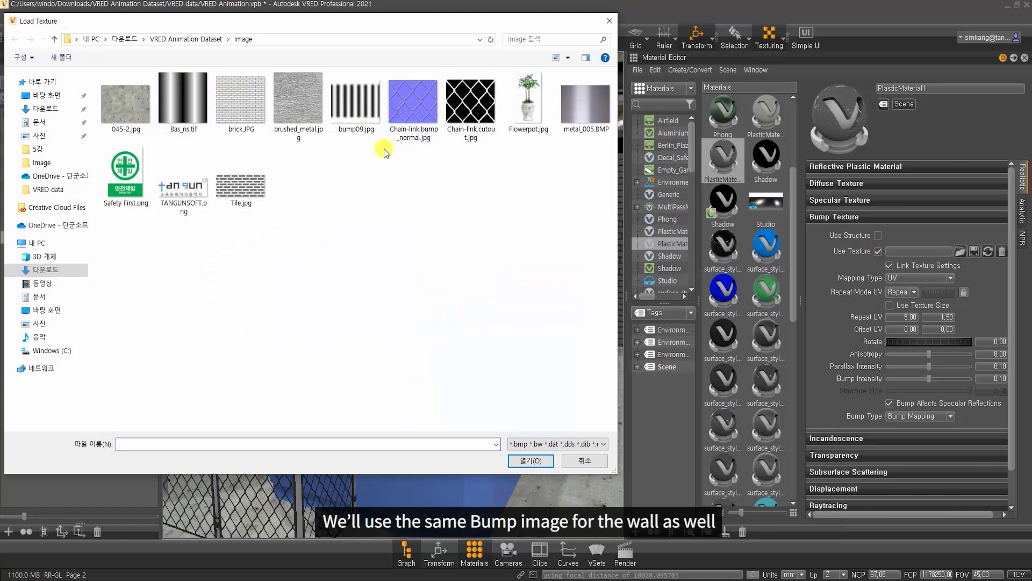
click(242, 111)
double_click(243, 110)
drag(504, 253, 382, 250)
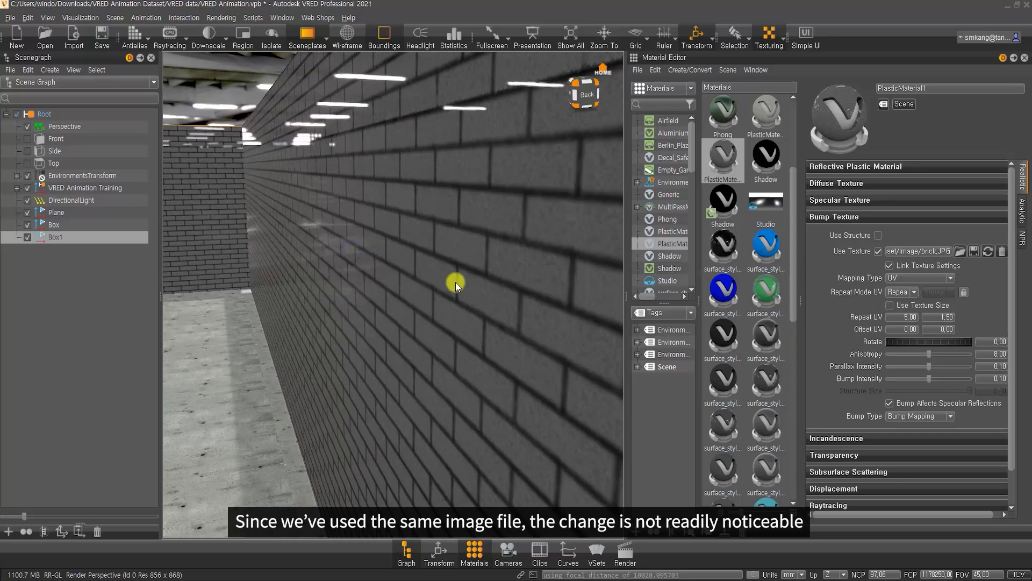
Raise the wall material's Bump Intensity to about 7.78 and check the brick relief on the walls
drag(928, 382, 961, 381)
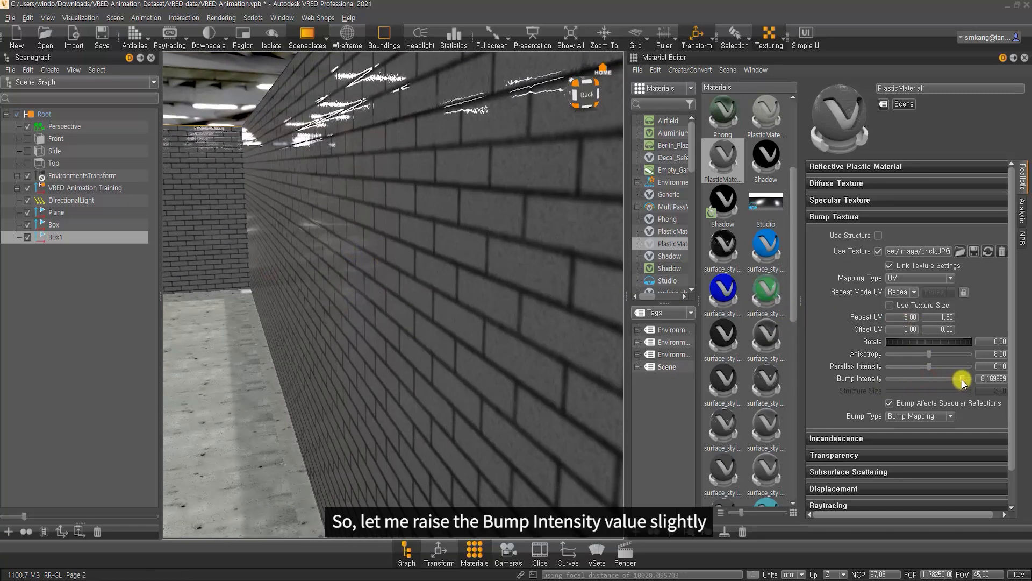
drag(471, 345, 443, 312)
click(768, 123)
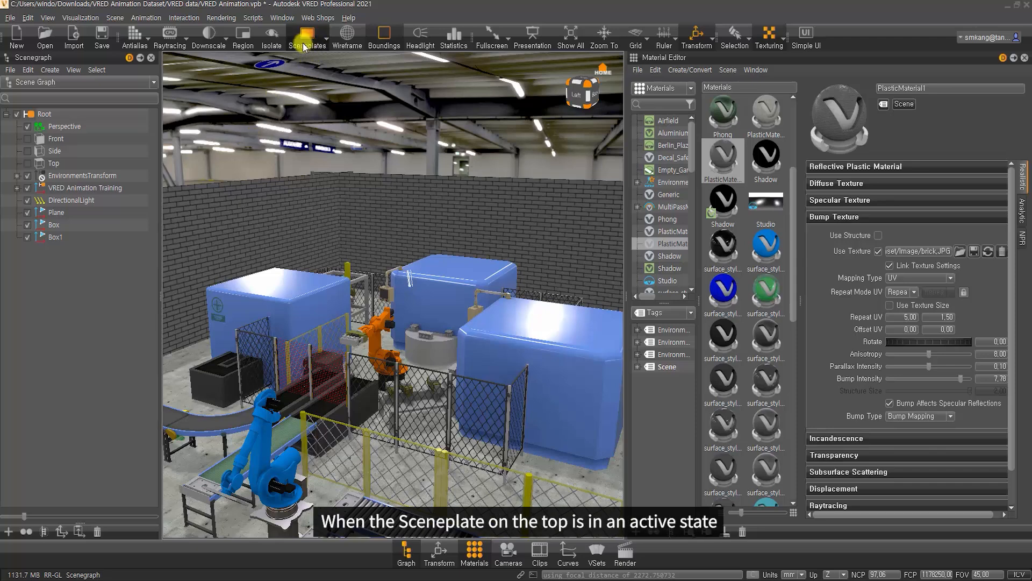
Open the Sceneplate Editor and create a backplate from the image FACTORY.jpg
click(115, 18)
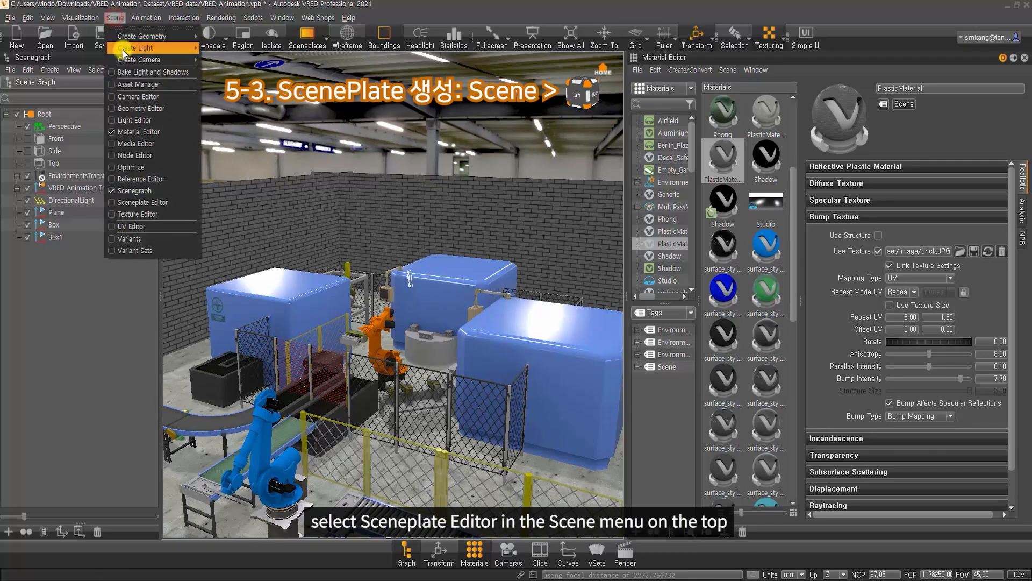
click(167, 202)
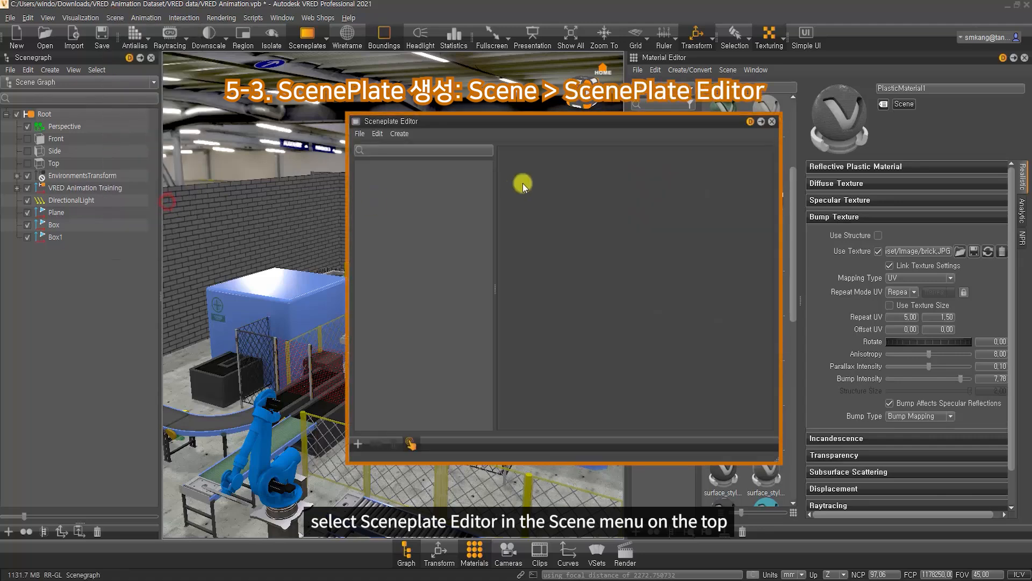
click(357, 444)
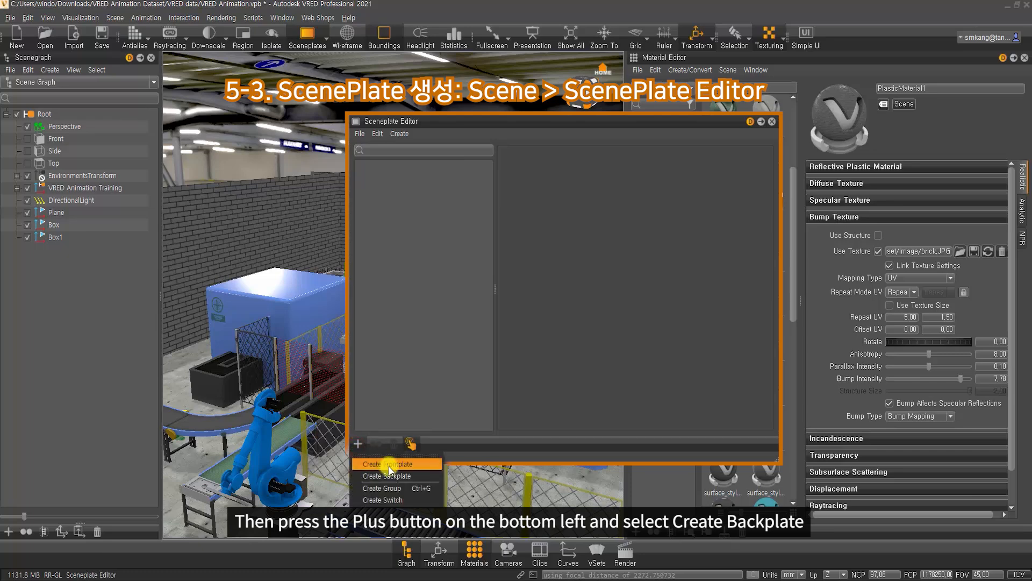
click(411, 476)
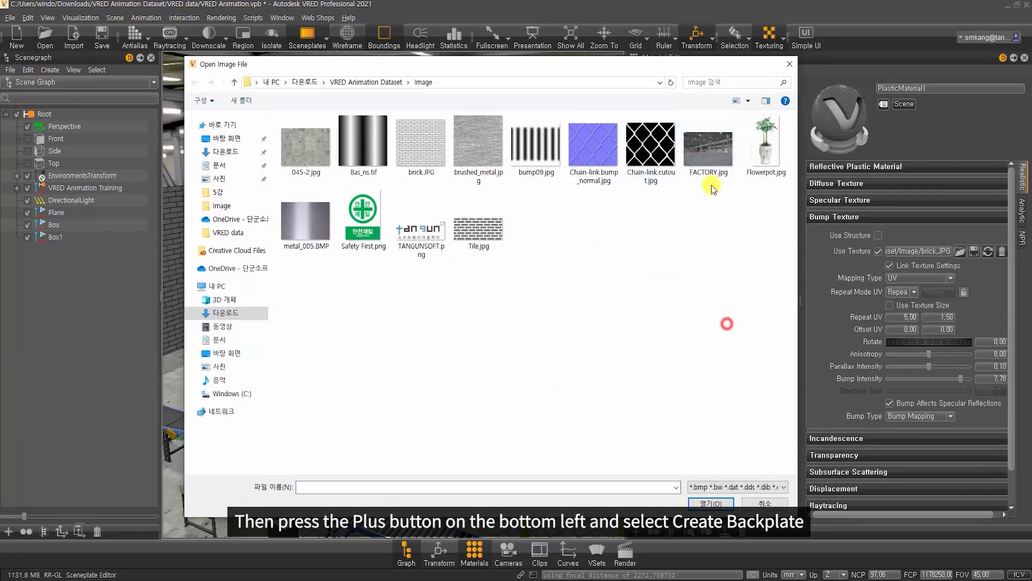
click(710, 145)
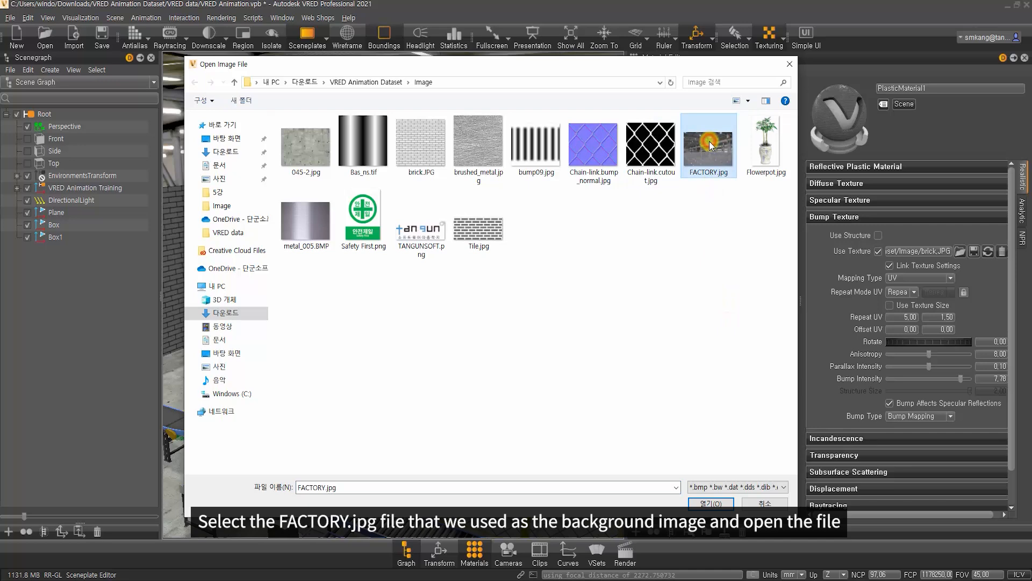
click(709, 503)
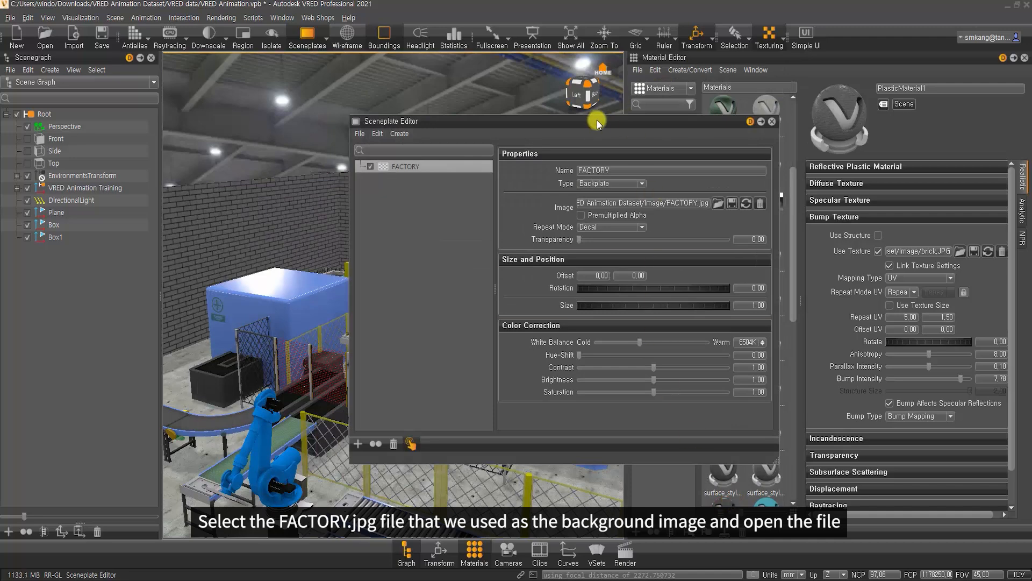
Dock the floating Sceneplate Editor alongside the Material Editor and make sure Sceneplates display is active
drag(597, 124, 471, 201)
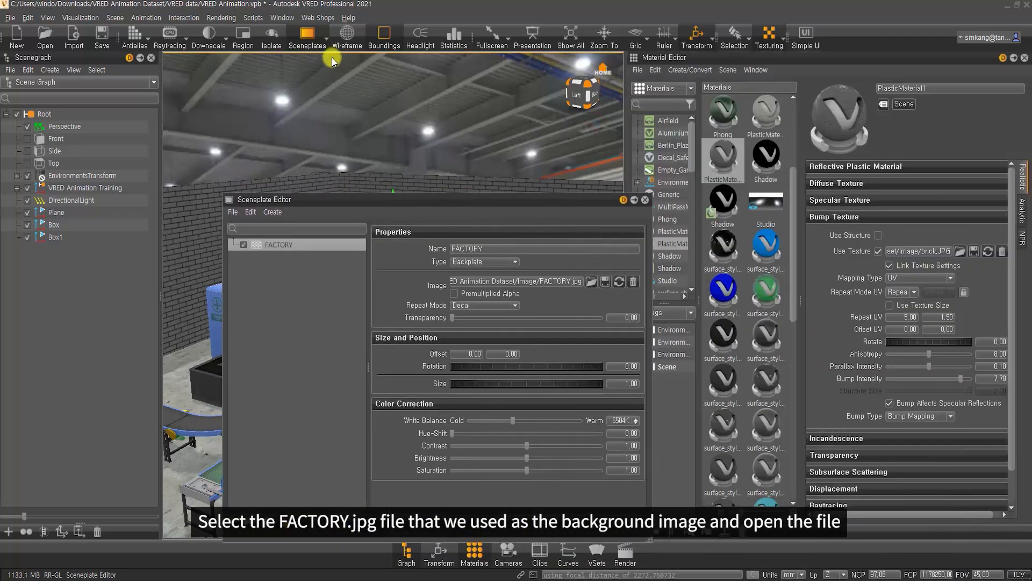
drag(360, 203, 756, 264)
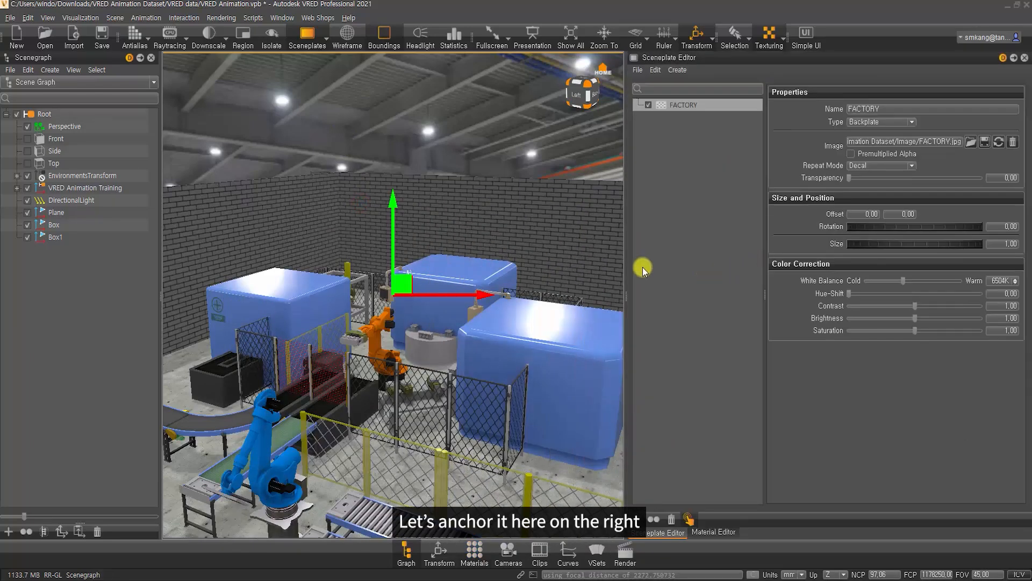
click(114, 298)
click(307, 36)
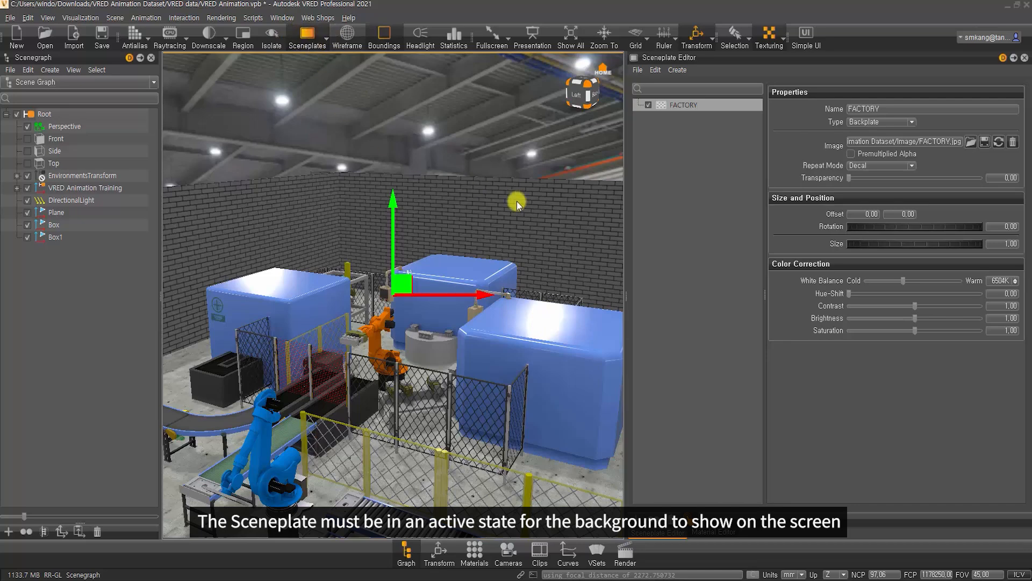
Turn off EnvironmentsTransform and hide the two walls, Box and Box1
click(27, 177)
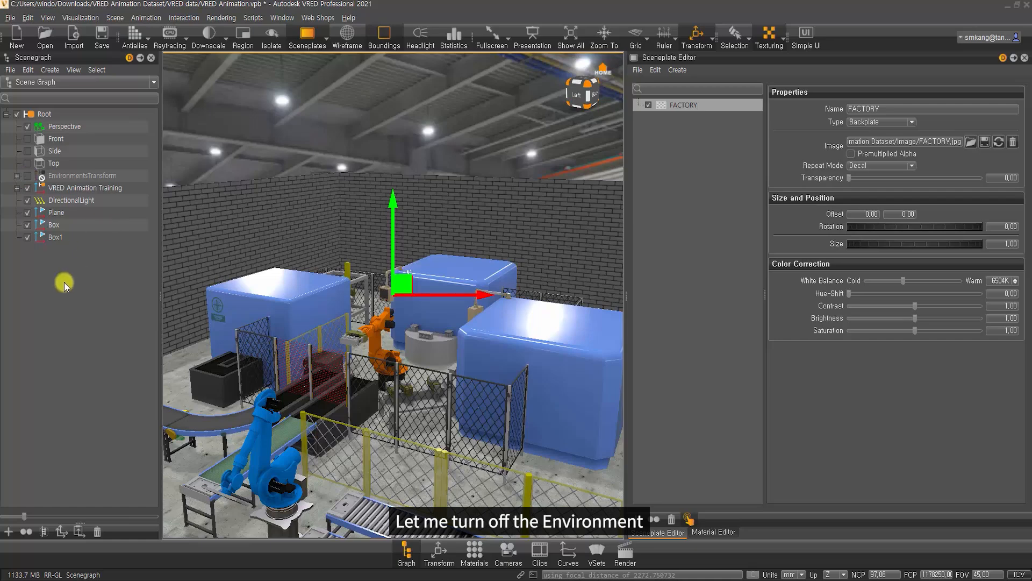
click(47, 225)
ctrl+click(50, 237)
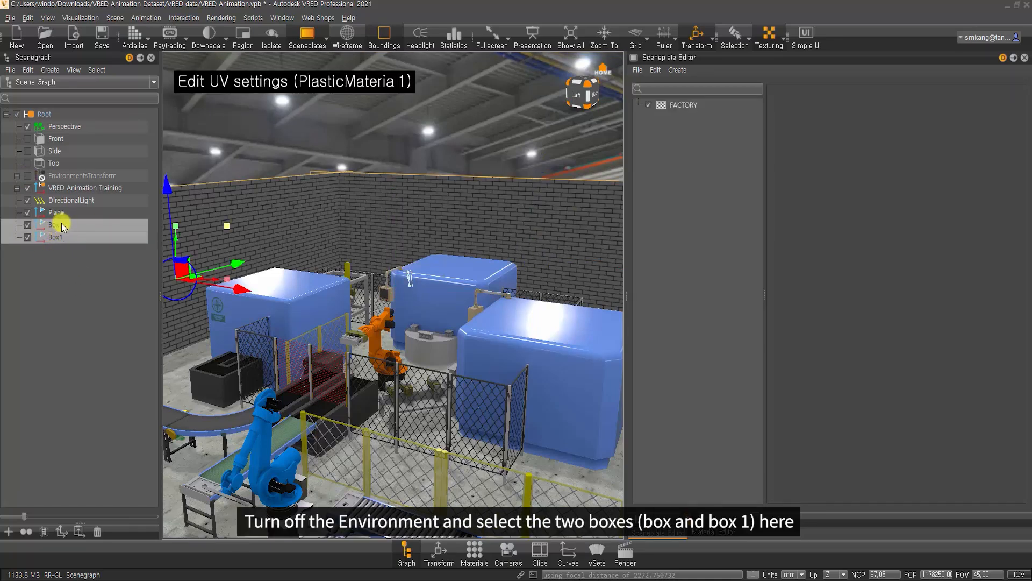
right_click(61, 223)
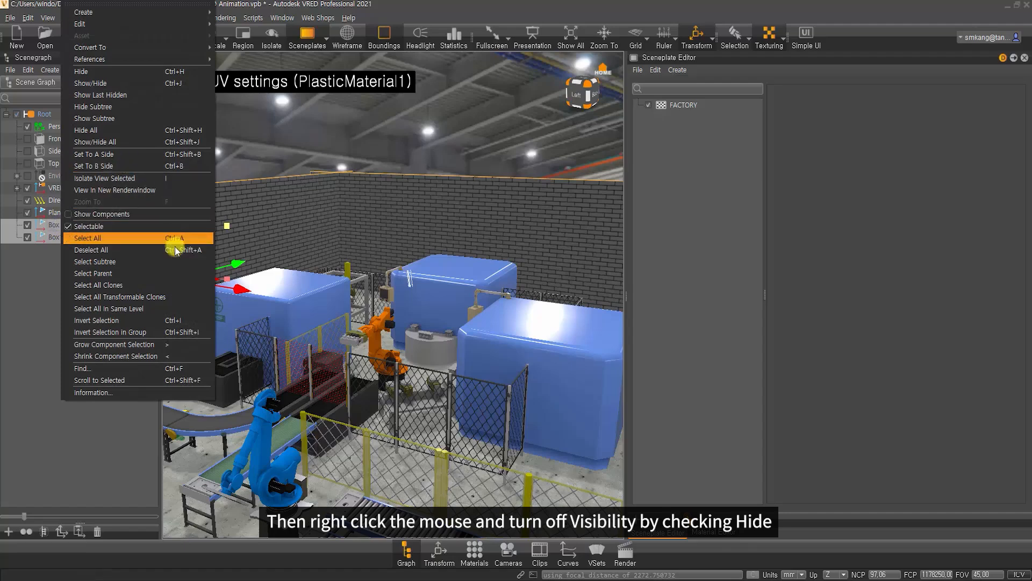
click(188, 71)
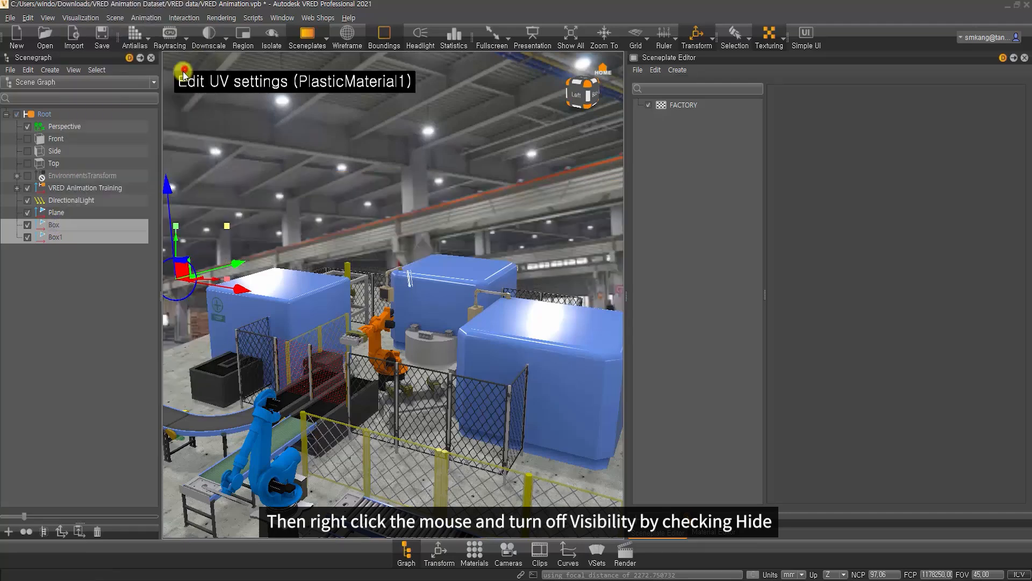
Examine how the factory backplate sits behind the robot cell from several distances and angles
alt+right_drag(407, 397, 412, 302)
mouse_move(399, 396)
alt+mouse_down()
mouse_move(408, 210)
mouse_move(433, 348)
mouse_move(383, 471)
mouse_move(362, 449)
mouse_move(398, 379)
alt+mouse_up()
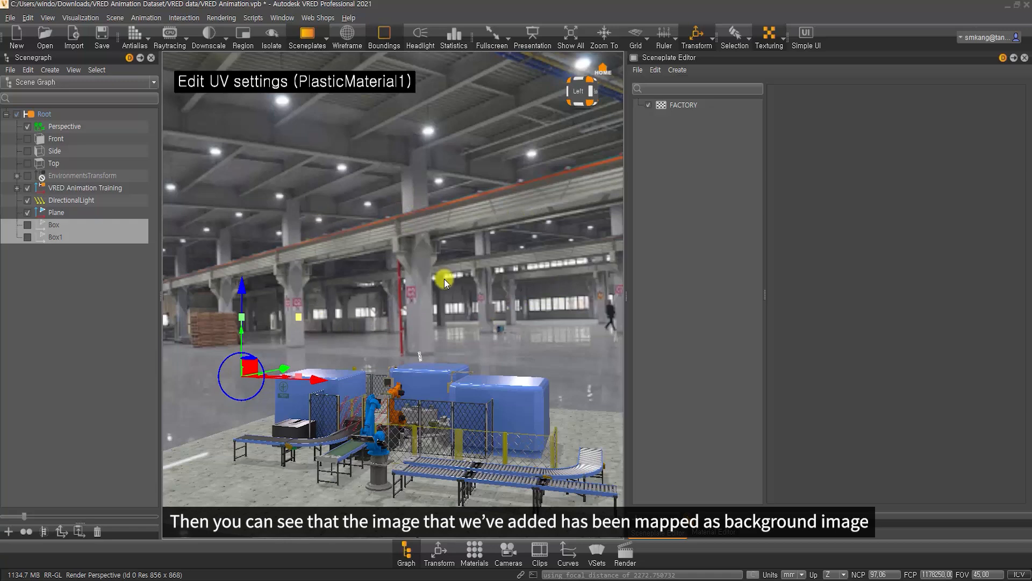
alt+drag(483, 314, 449, 275)
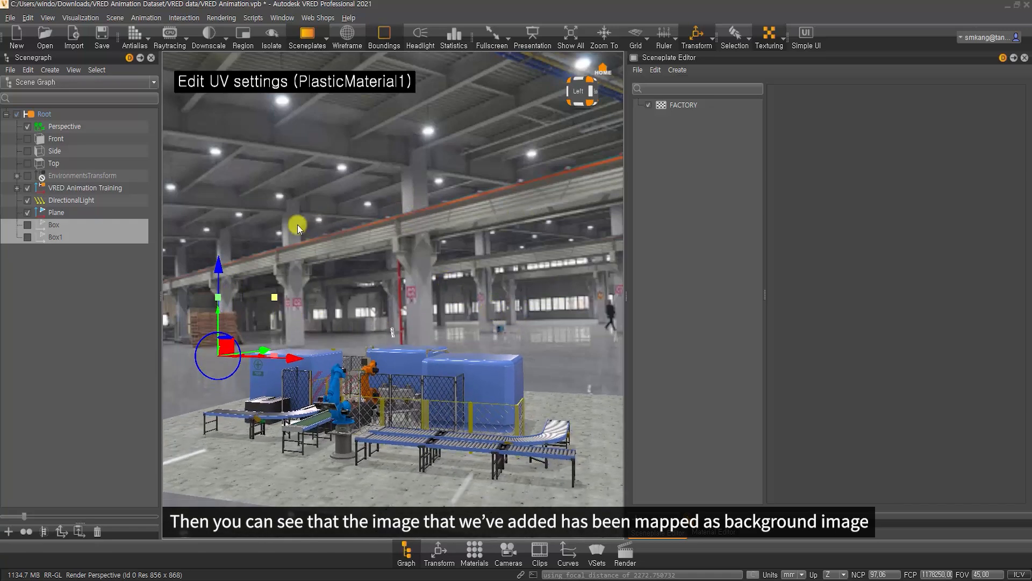
drag(321, 414, 302, 415)
right_drag(302, 415, 318, 474)
middle_drag(318, 478, 424, 415)
right_drag(424, 415, 372, 394)
middle_drag(371, 394, 380, 342)
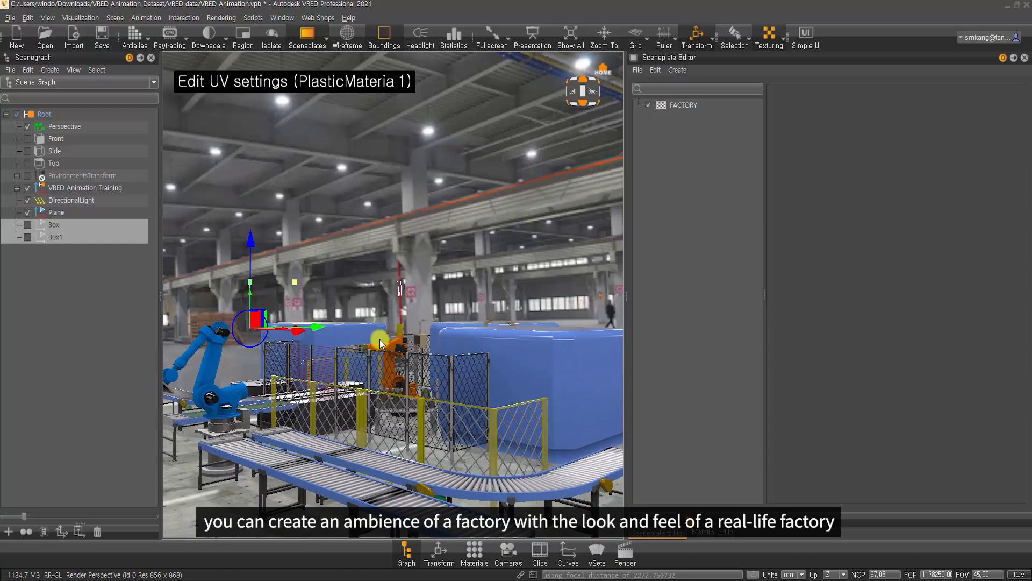
Deselect the hidden walls and open the FACTORY backplate's properties to review its adjustable settings
click(132, 321)
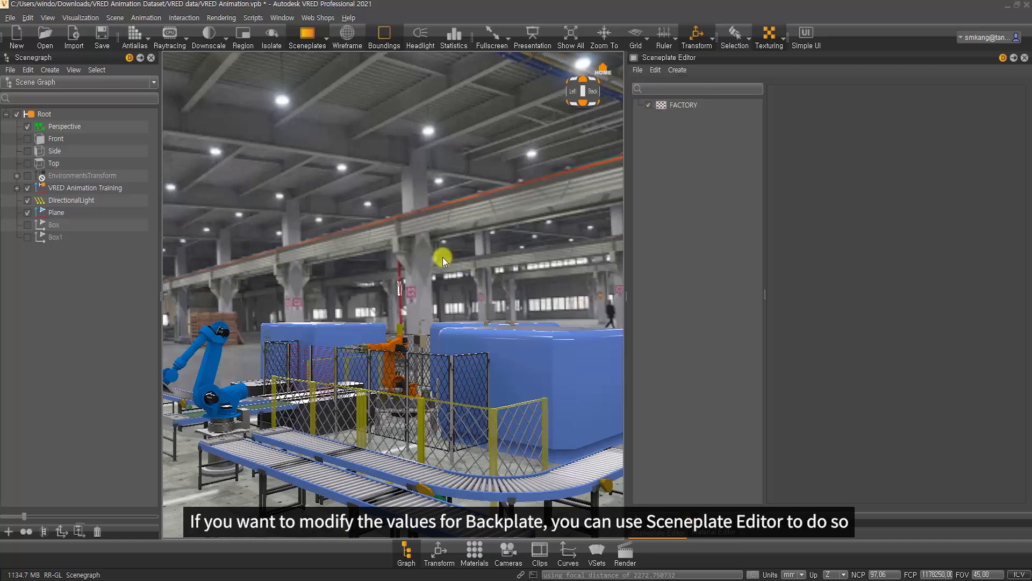
click(682, 104)
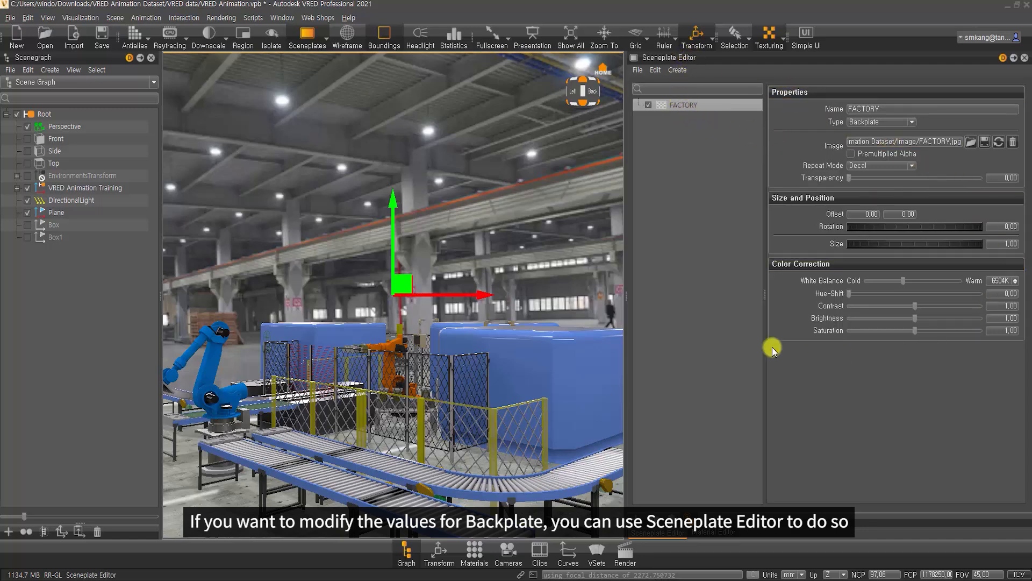
mouse_move(904, 280)
mouse_down()
mouse_move(927, 280)
mouse_move(892, 281)
mouse_up()
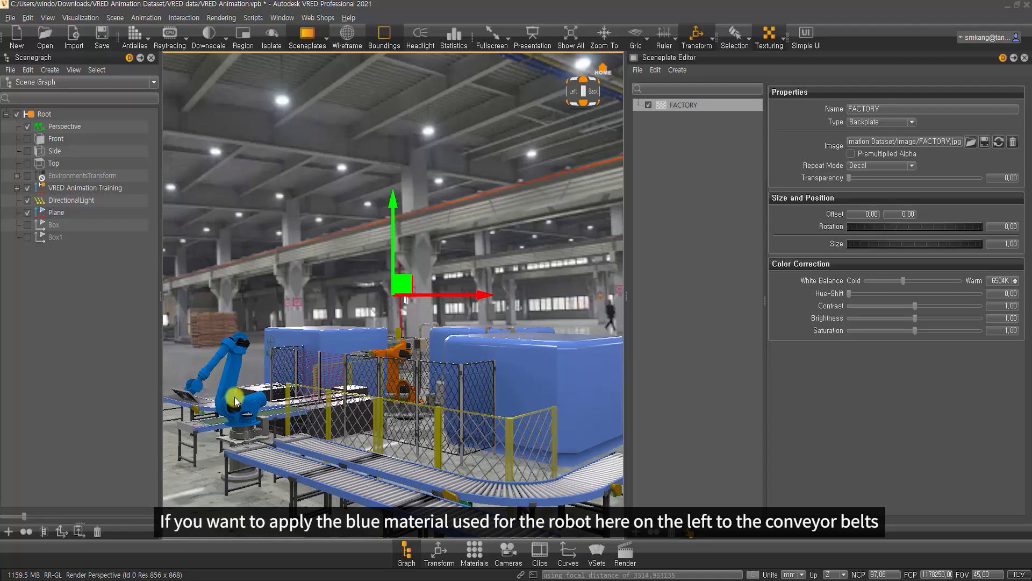
Copy the blue material from the robot arm beside the conveyors
alt+middle_drag(243, 411, 355, 404)
alt+right_drag(355, 404, 382, 488)
alt+middle_drag(382, 488, 419, 351)
alt+right_drag(420, 351, 445, 431)
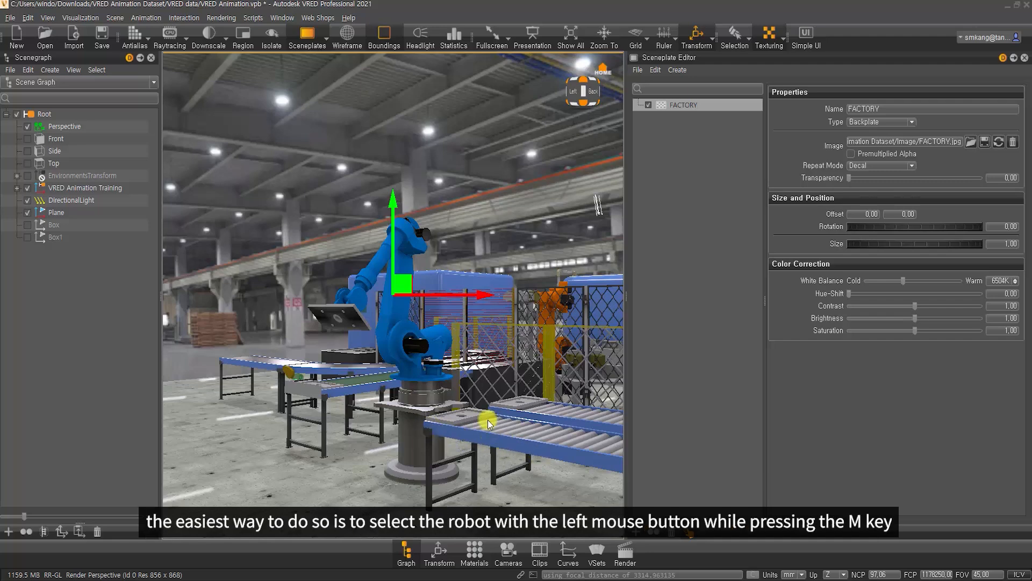
click(409, 337)
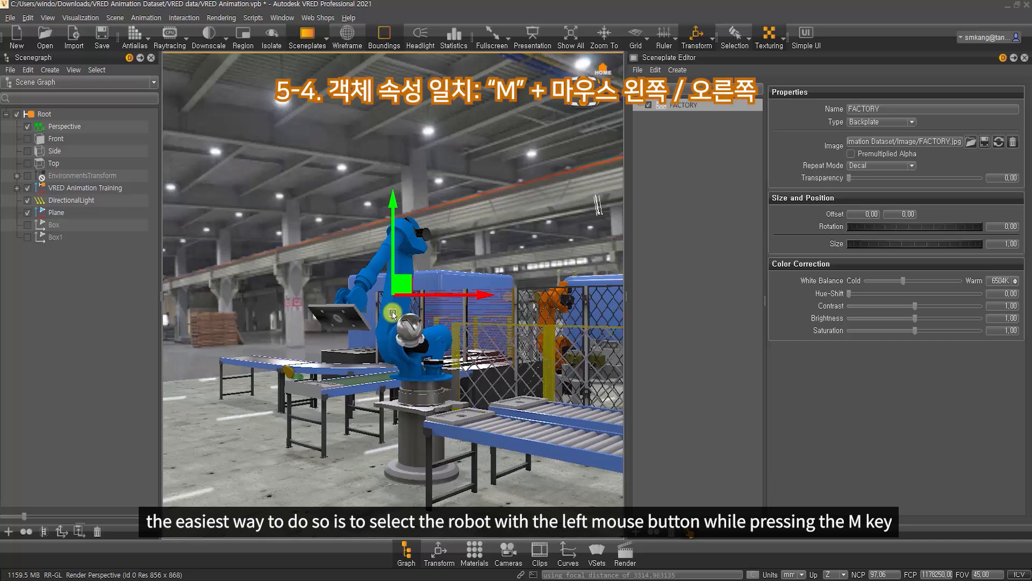
click(393, 312)
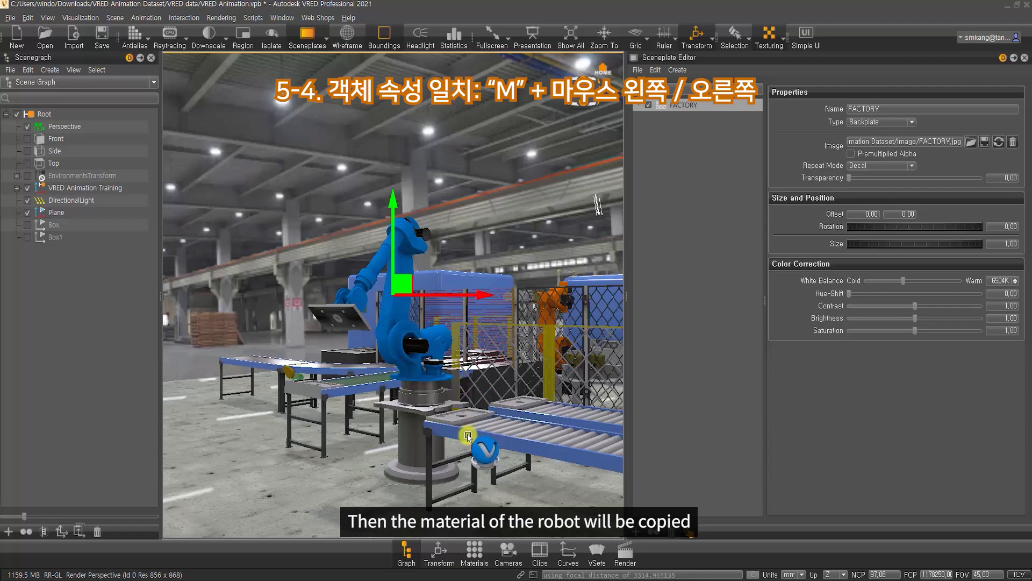
Paste the copied blue robot material onto the side frame of the roller conveyor and inspect the neighbouring belts
alt+middle_drag(458, 352, 420, 296)
alt+drag(410, 334, 362, 265)
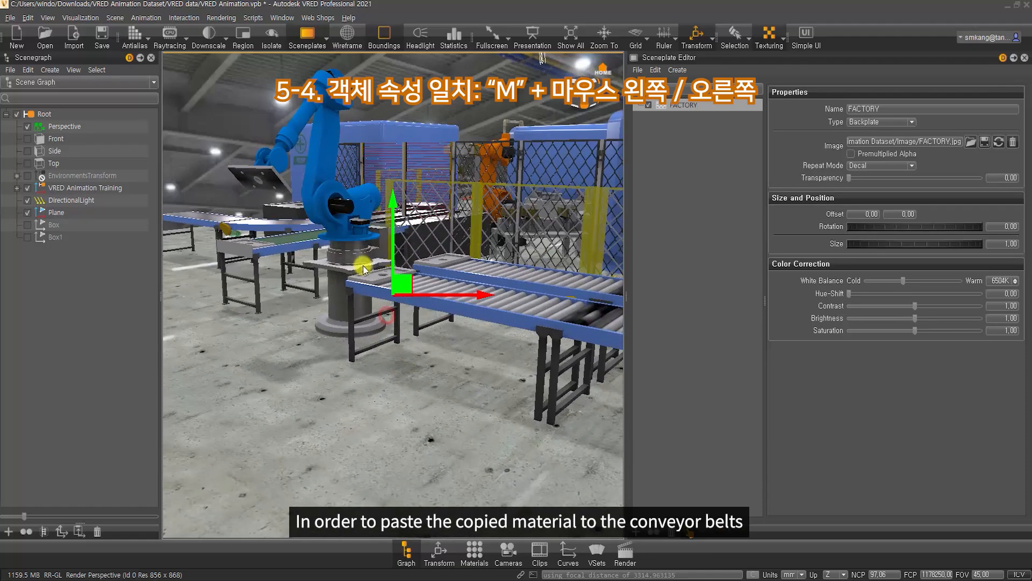
alt+right_drag(355, 264, 378, 406)
right_click(358, 294)
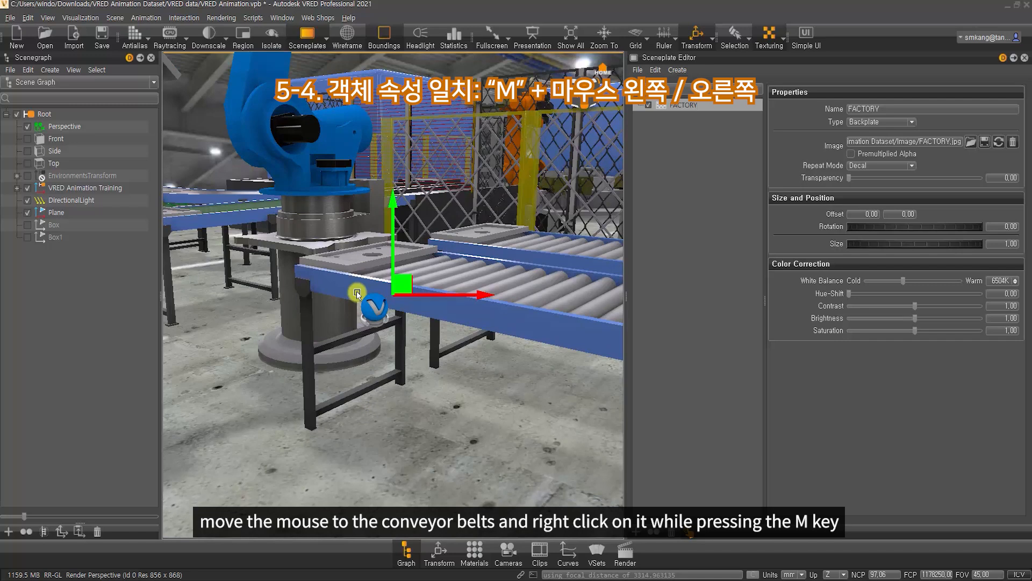
alt+middle_drag(380, 318, 542, 374)
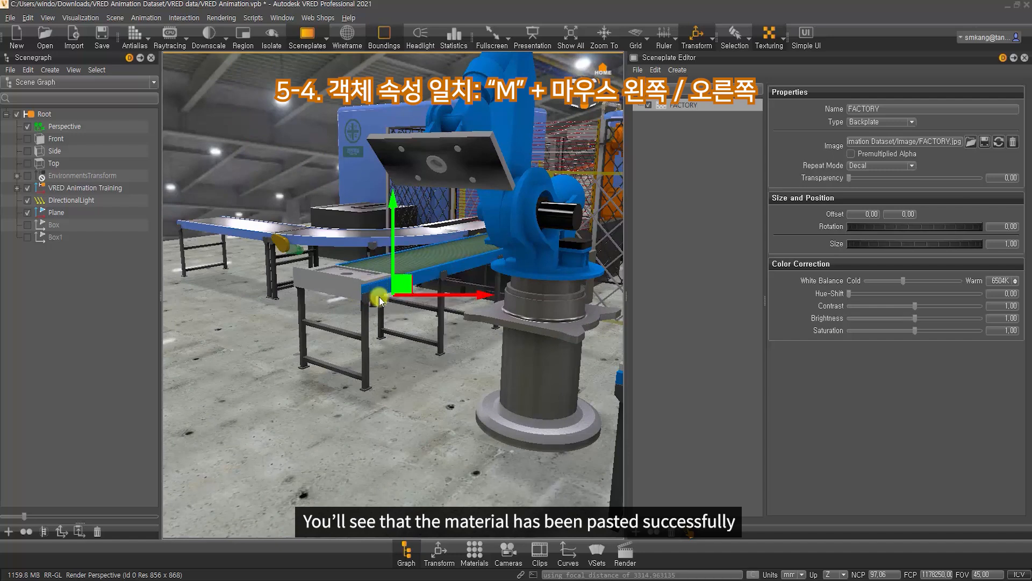
Remove all unused materials from the scene in the Material Editor and look through the remaining materials
click(473, 554)
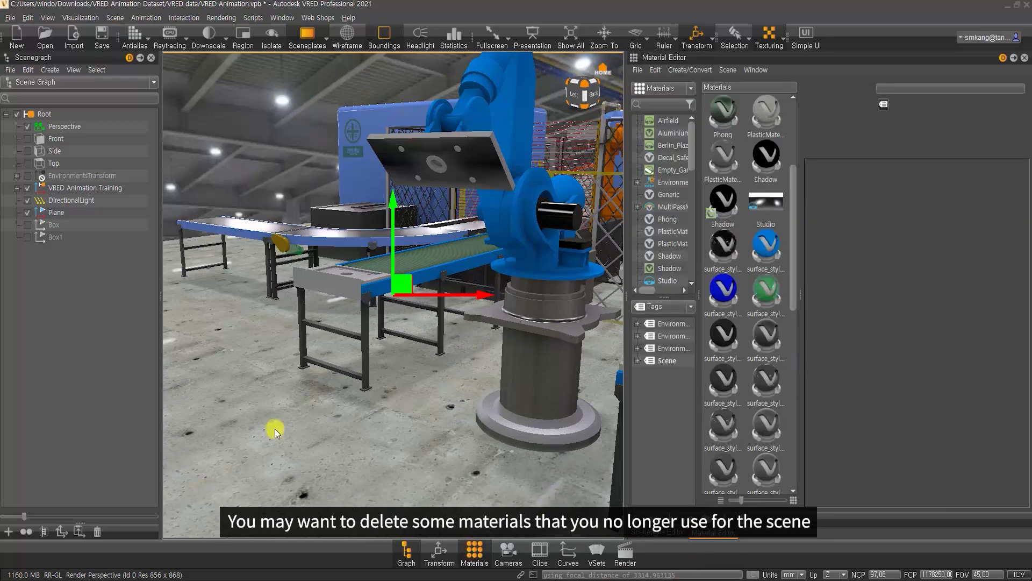
drag(509, 414, 454, 376)
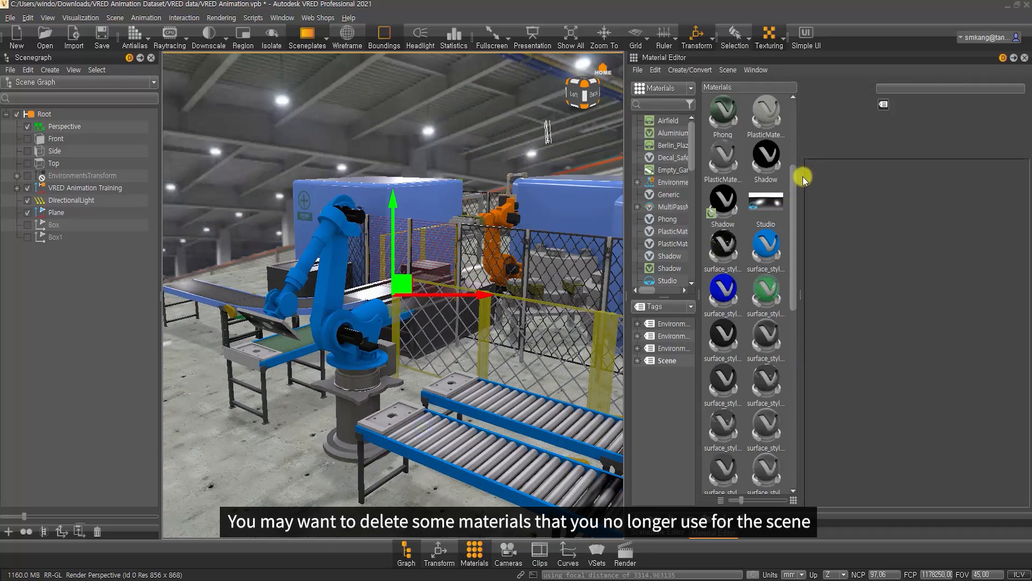
drag(794, 183, 777, 125)
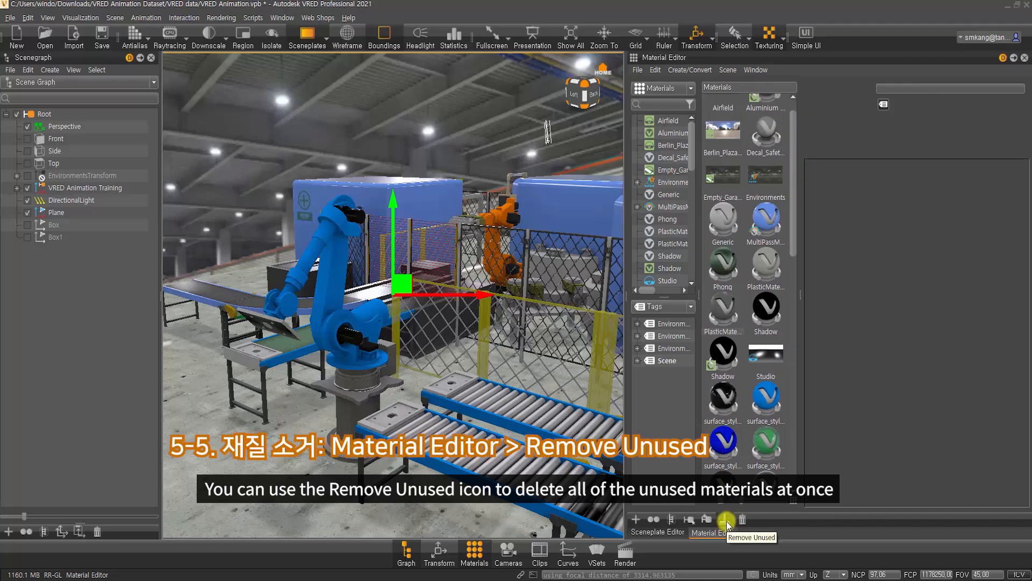
click(726, 521)
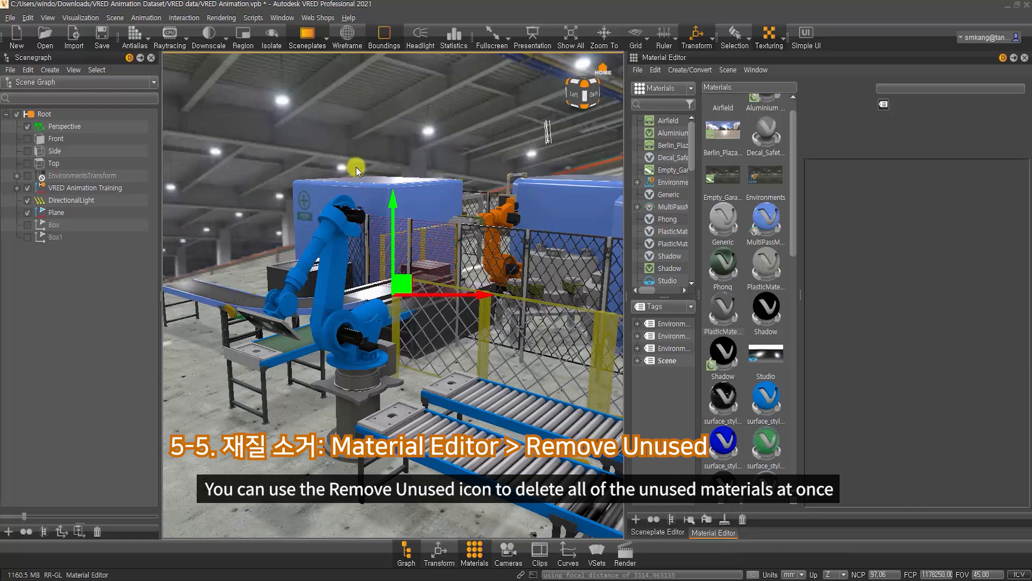
drag(791, 154, 787, 300)
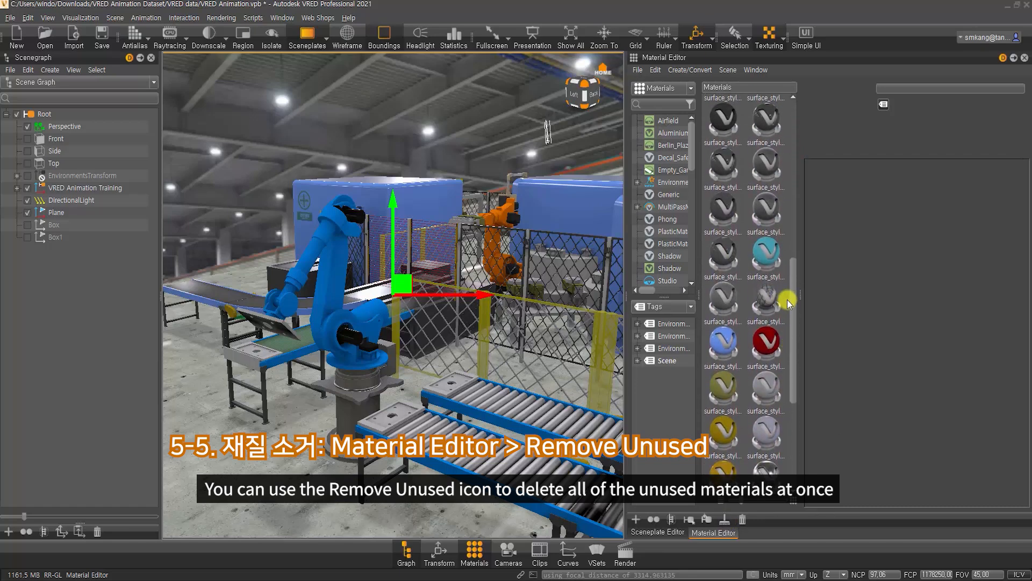